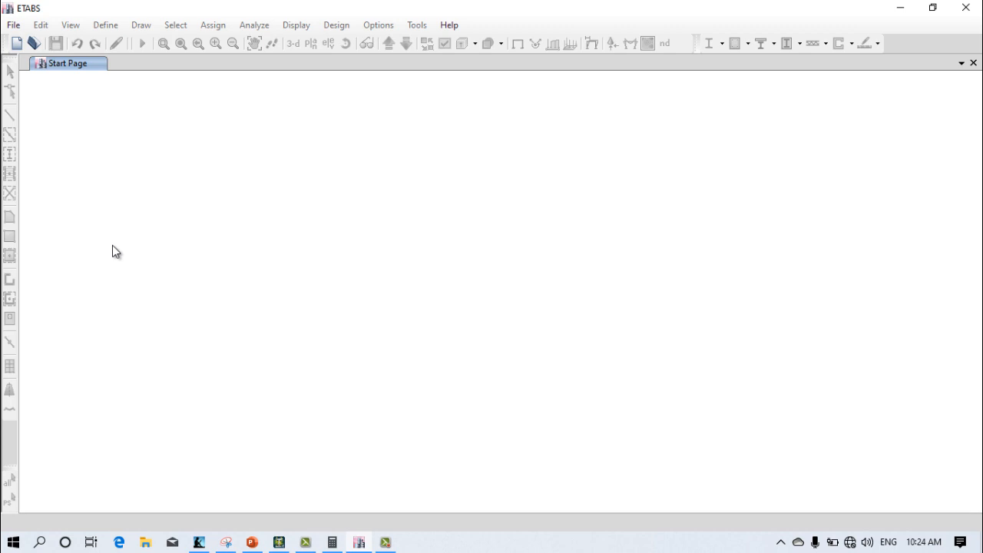
Step: Create a new model using built-in settings: Metric MKS units, Indian steel sections, IS 800:2007 steel code and IS 456:2000 concrete code
{"action": "left_click", "coordinate": [13, 25]}
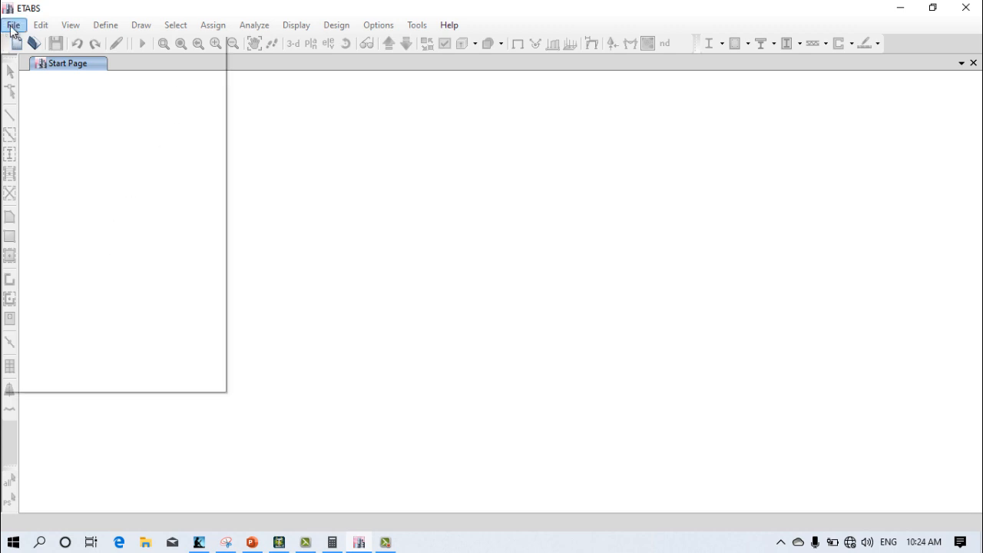
{"action": "left_click", "coordinate": [59, 45]}
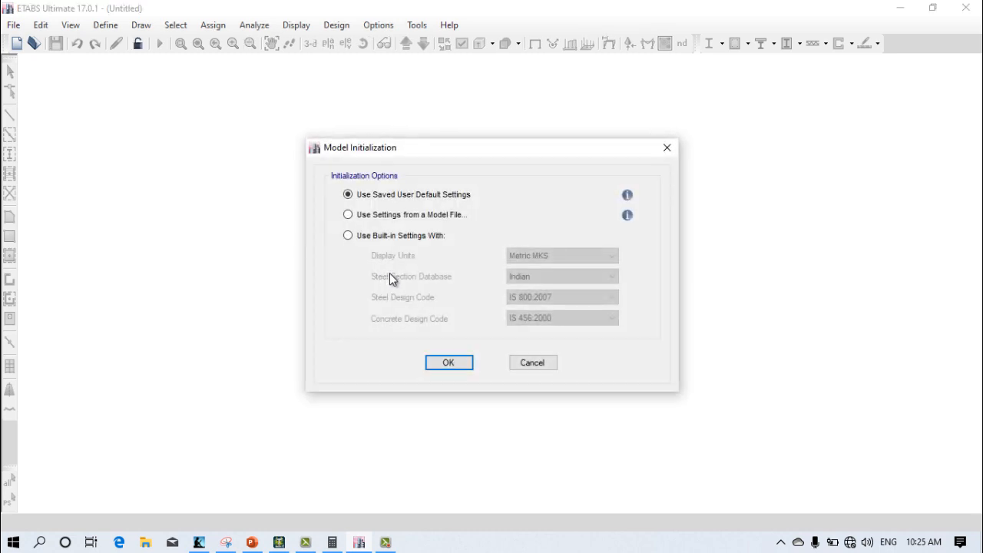
{"action": "left_click", "coordinate": [367, 236]}
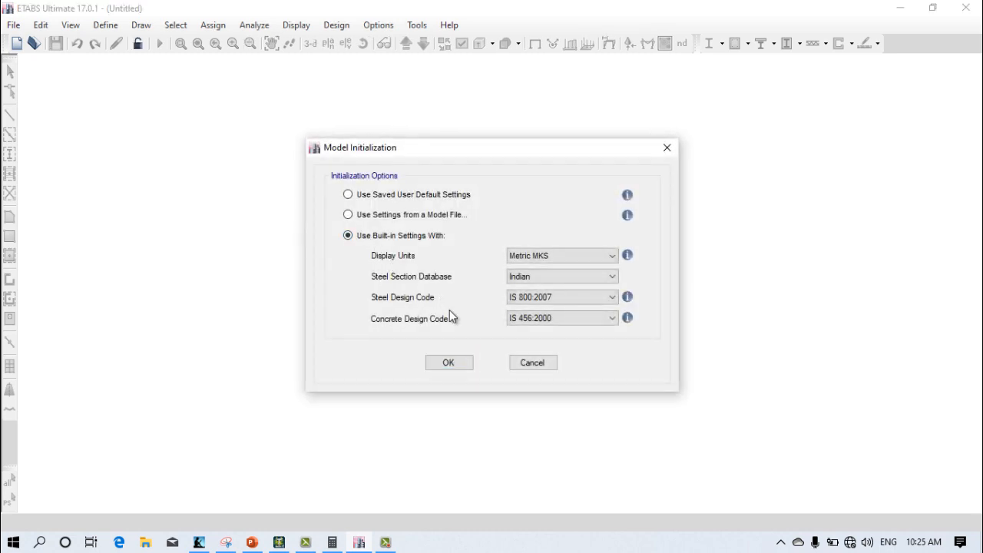
{"action": "left_click", "coordinate": [443, 364]}
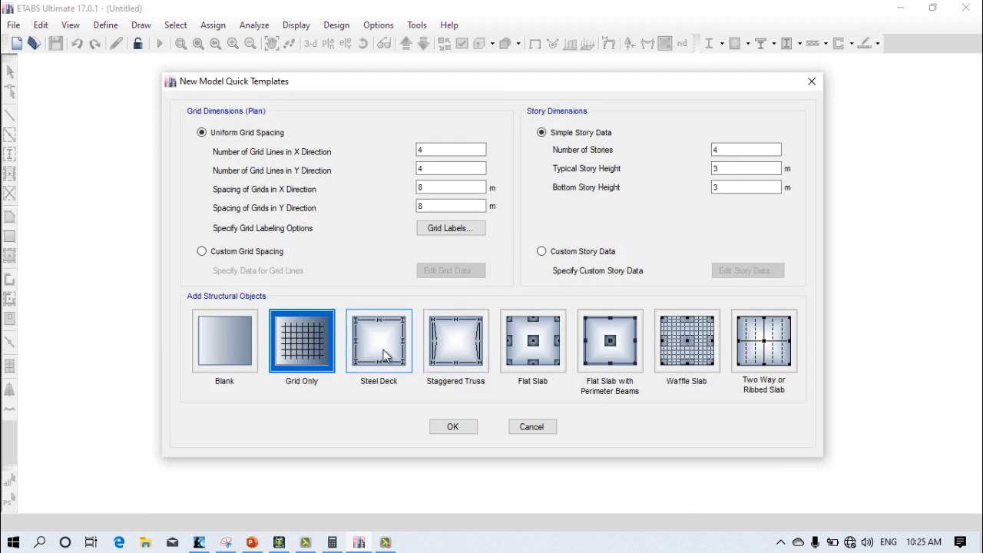
Step: Set the uniform plan grid to 3 grid lines in X and Y, with 5 m spacing in both directions
{"action": "double_click", "coordinate": [450, 151]}
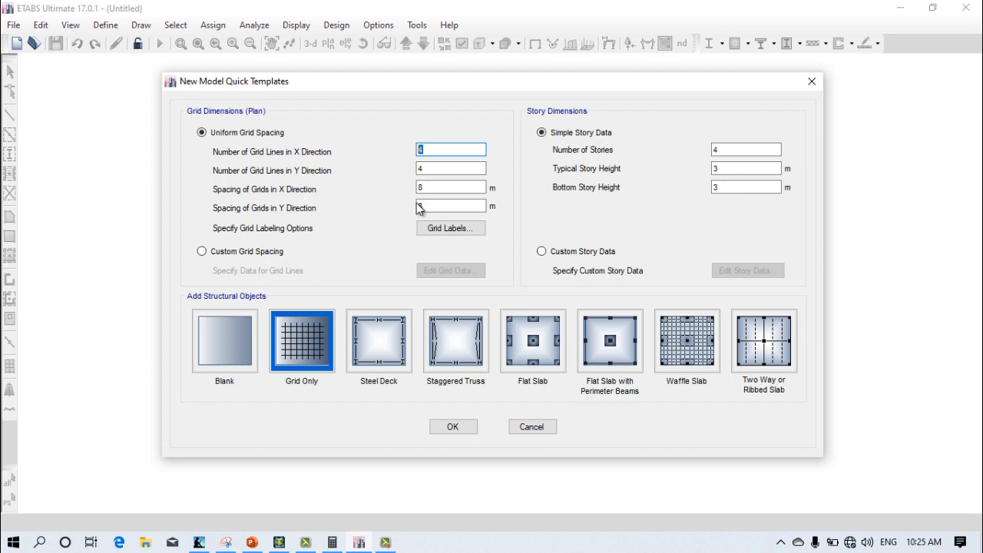
{"action": "type", "text": "3"}
{"action": "double_click", "coordinate": [445, 169]}
{"action": "key", "text": "BackSpace"}
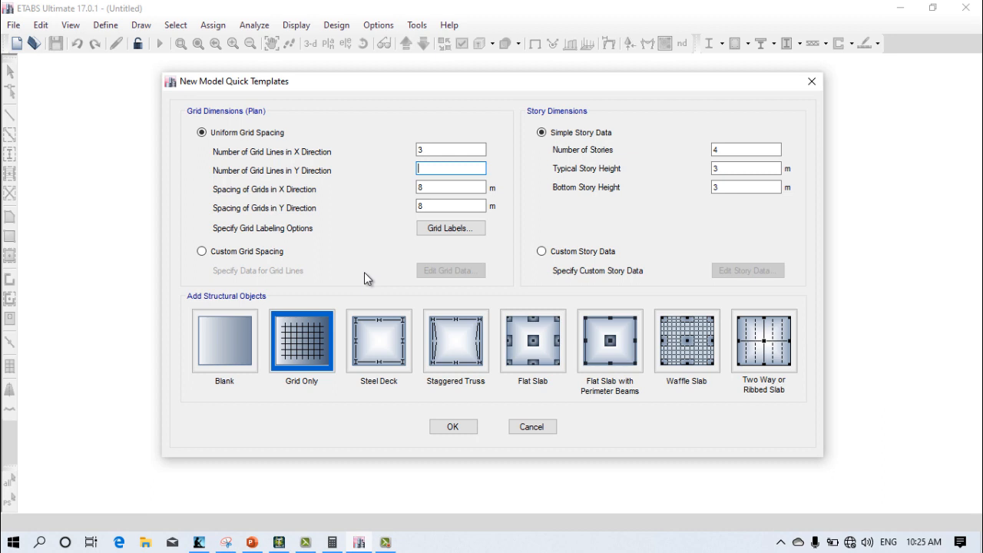
{"action": "type", "text": "3"}
{"action": "double_click", "coordinate": [419, 187]}
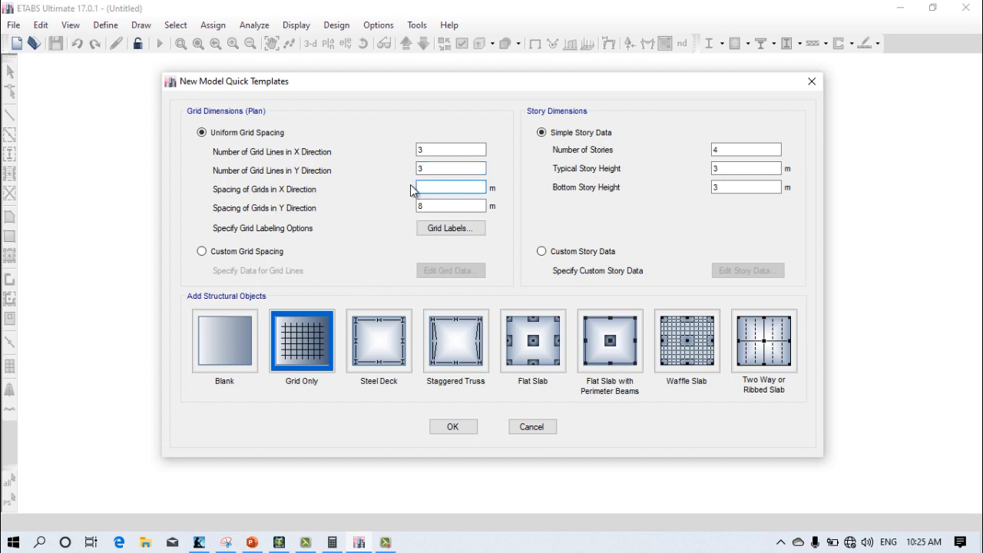
{"action": "type", "text": "5"}
{"action": "left_click", "coordinate": [437, 205]}
{"action": "double_click", "coordinate": [437, 206]}
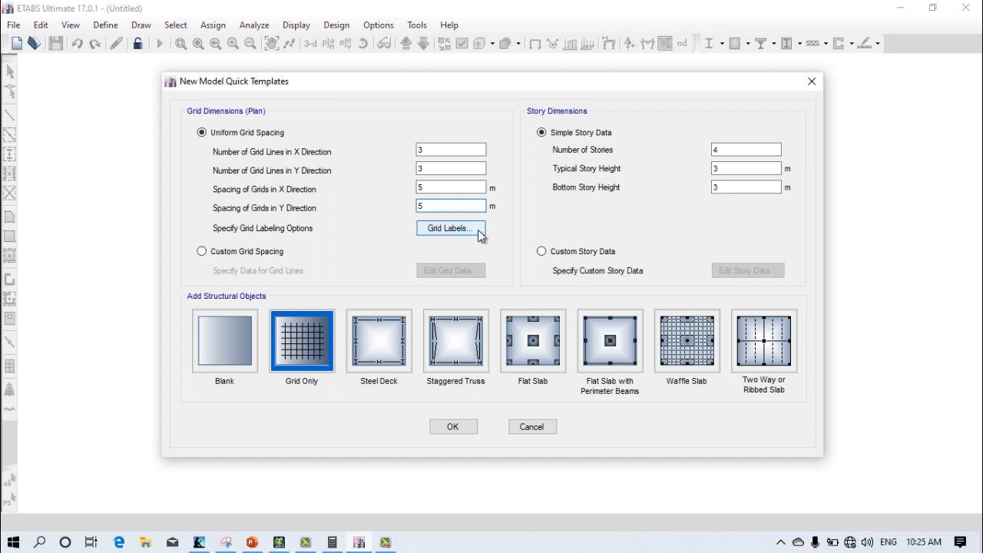
Step: Set the number of stories to 7 and generate the grid-only model
{"action": "double_click", "coordinate": [716, 150]}
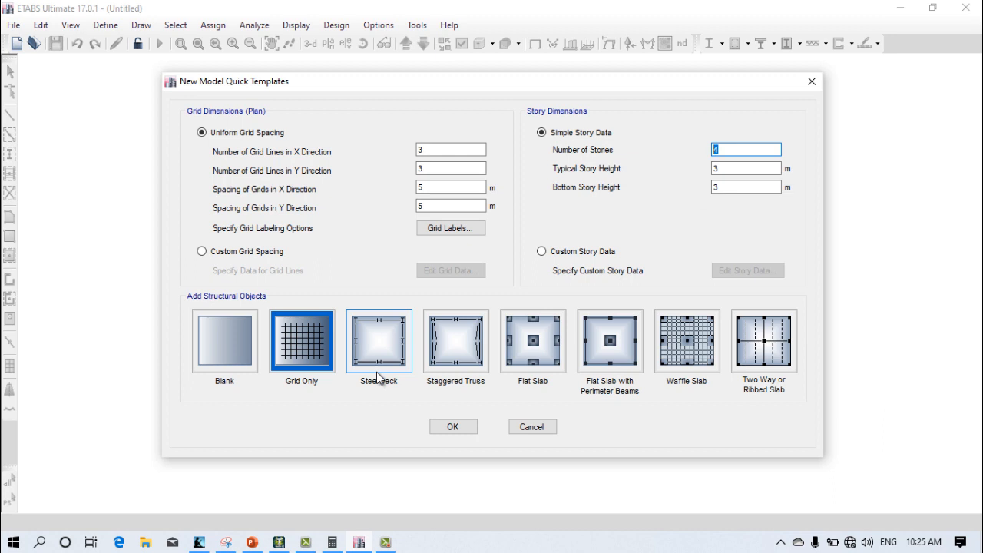
{"action": "type", "text": "7"}
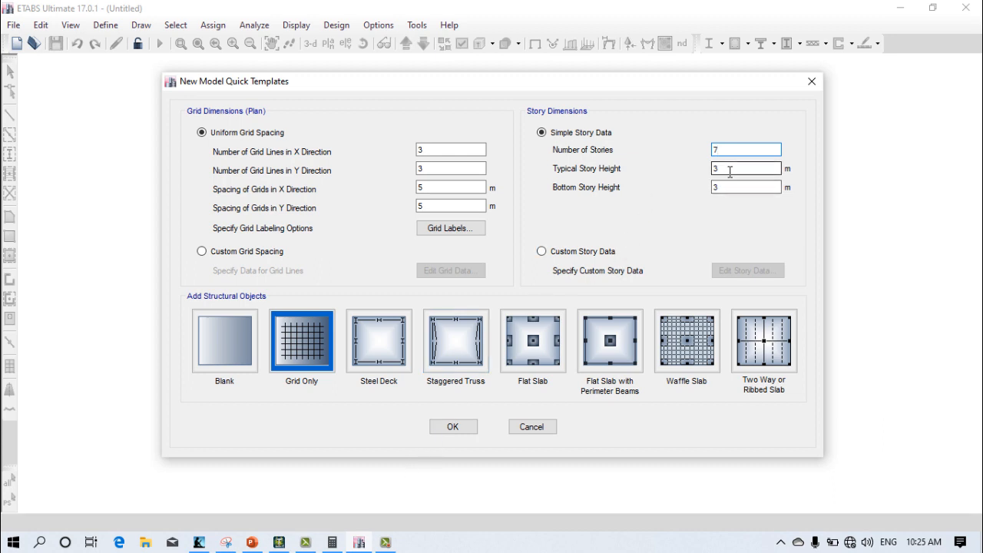
{"action": "left_click", "coordinate": [461, 428]}
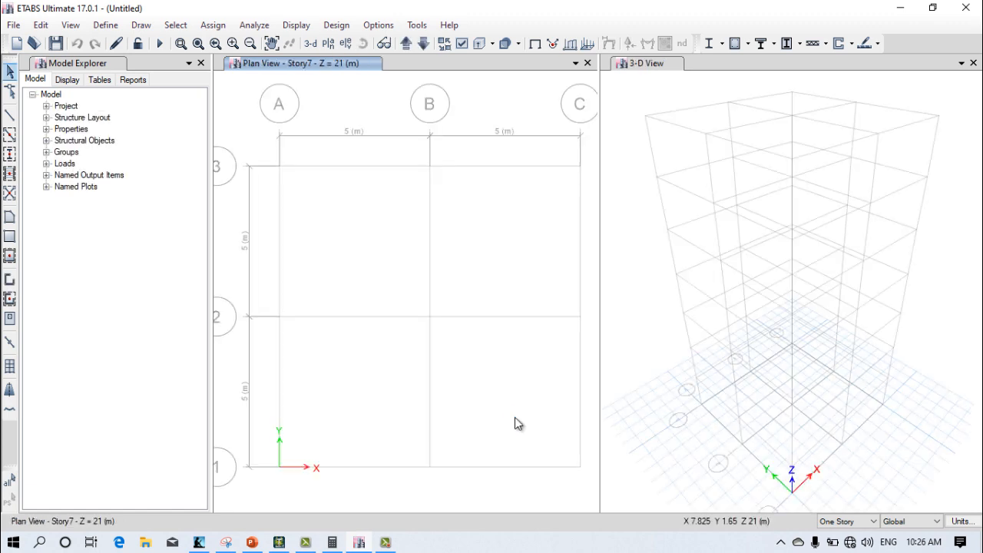
Step: Examine the generated grid in the plan view and the 3-D view
{"action": "scroll", "coordinate": [515, 417], "scroll_direction": "up", "scroll_amount": 3}
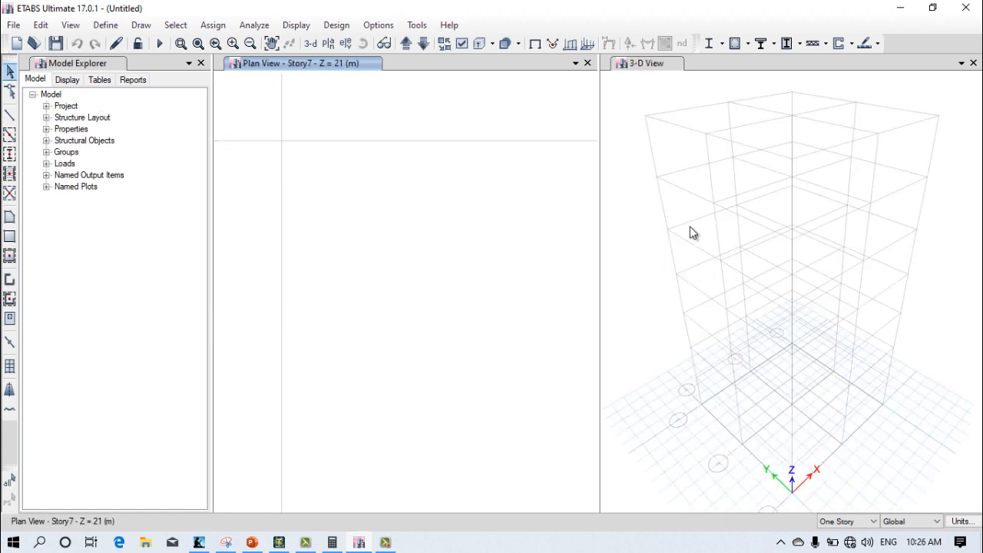
{"action": "scroll", "coordinate": [521, 294], "scroll_direction": "down", "scroll_amount": 3}
{"action": "middle_click_drag", "start_coordinate": [502, 305], "coordinate": [410, 294]}
{"action": "scroll", "coordinate": [399, 265], "scroll_direction": "up", "scroll_amount": 3}
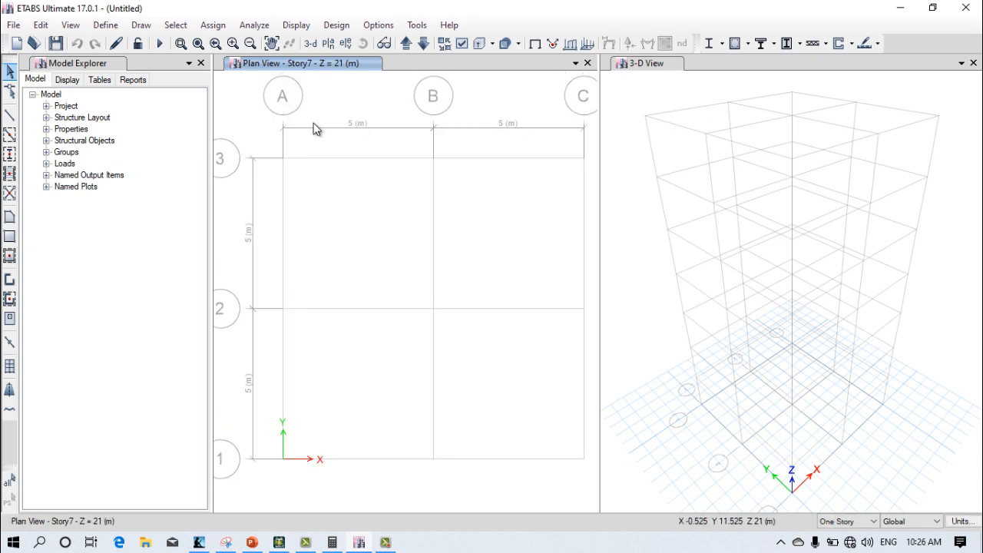
{"action": "scroll", "coordinate": [349, 234], "scroll_direction": "down", "scroll_amount": 3}
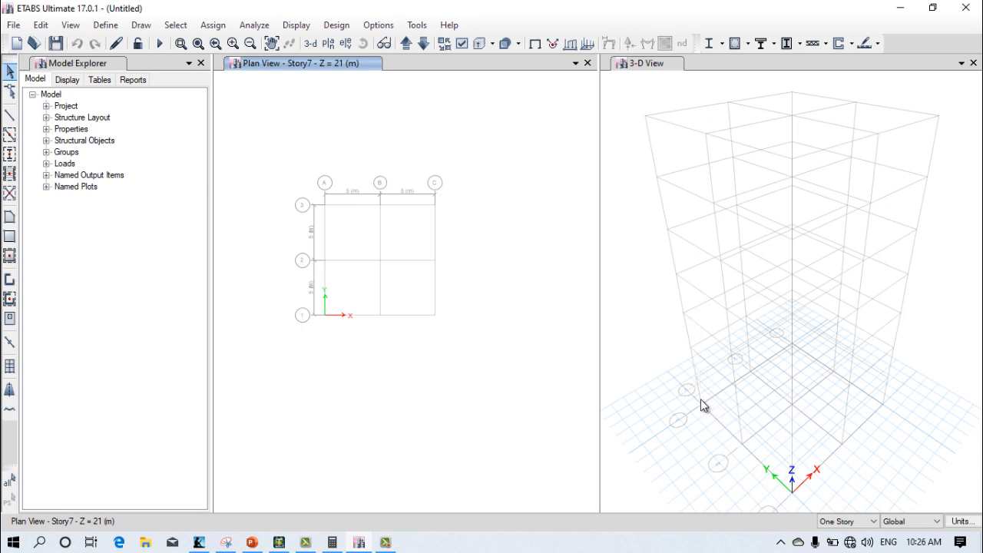
{"action": "scroll", "coordinate": [701, 398], "scroll_direction": "down", "scroll_amount": 5}
{"action": "left_click", "coordinate": [727, 323]}
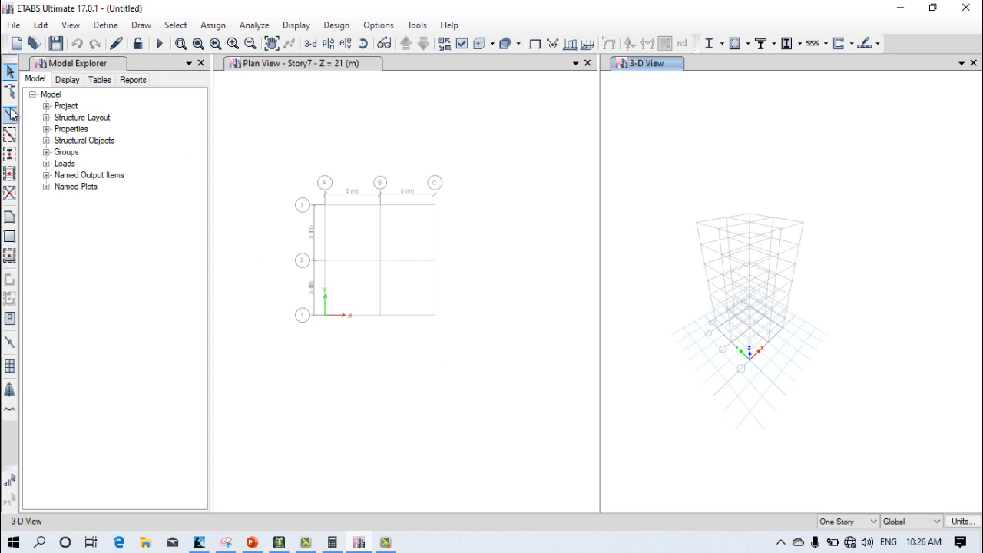
Step: Expand the model tree's project, design preferences, stories and grids branches to review the structure layout
{"action": "left_click", "coordinate": [46, 106]}
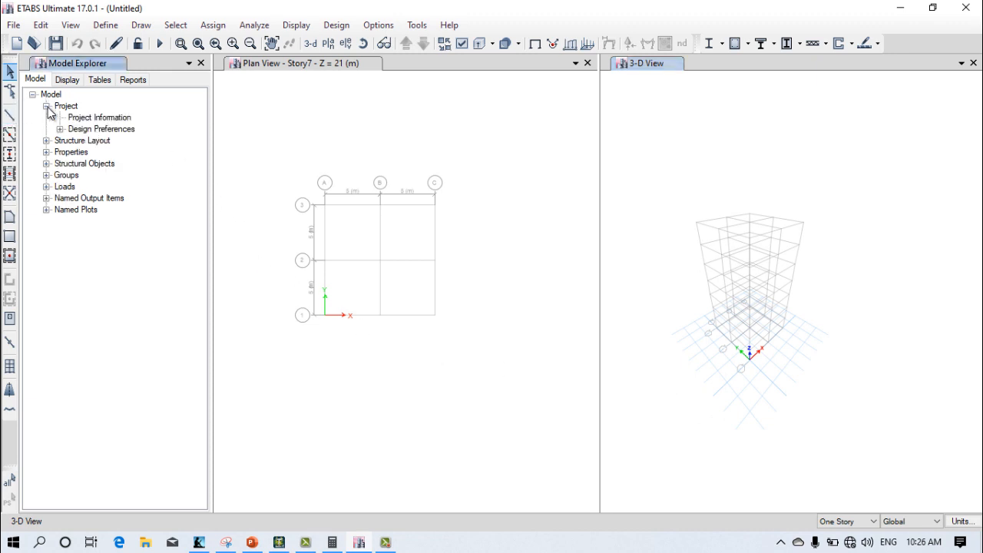
{"action": "left_click", "coordinate": [59, 129]}
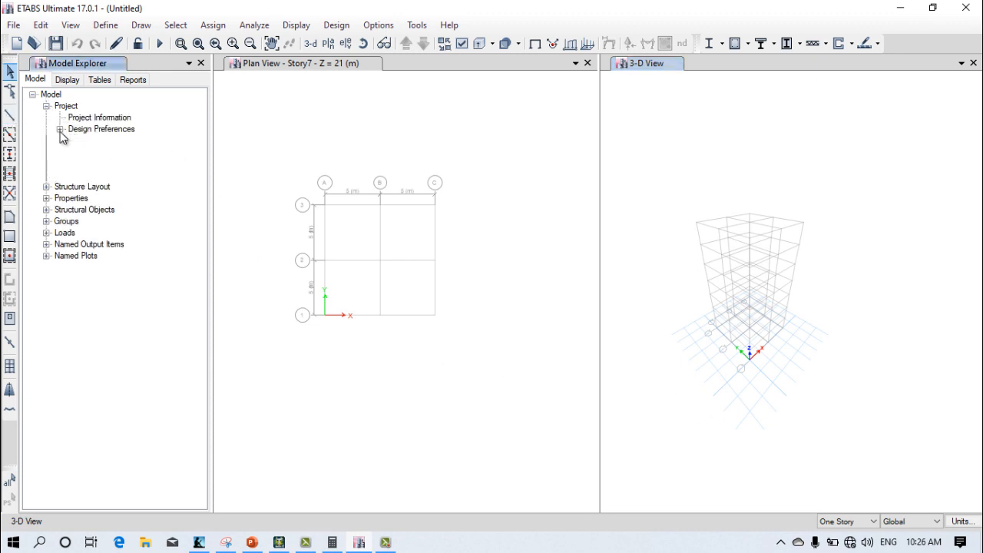
{"action": "left_click", "coordinate": [47, 187]}
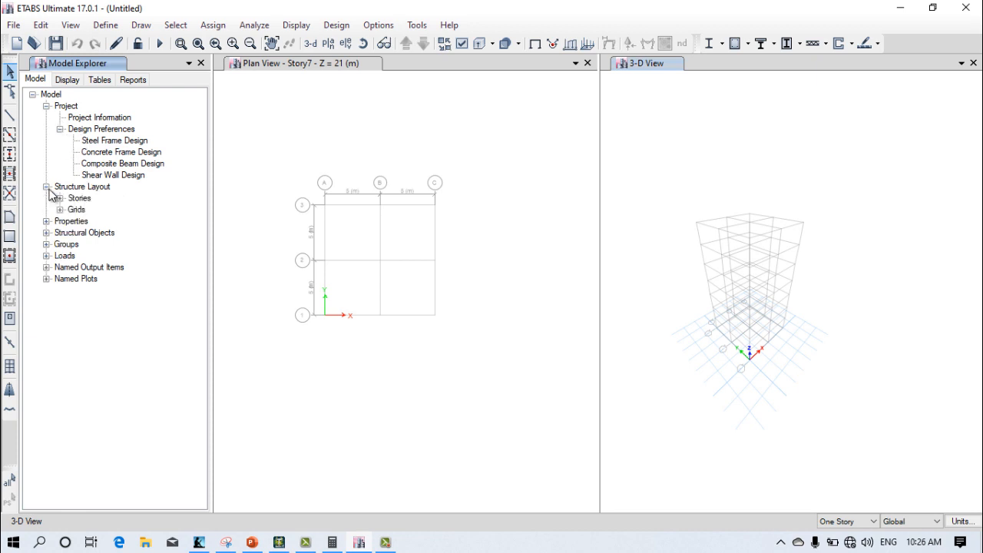
{"action": "left_click", "coordinate": [59, 198]}
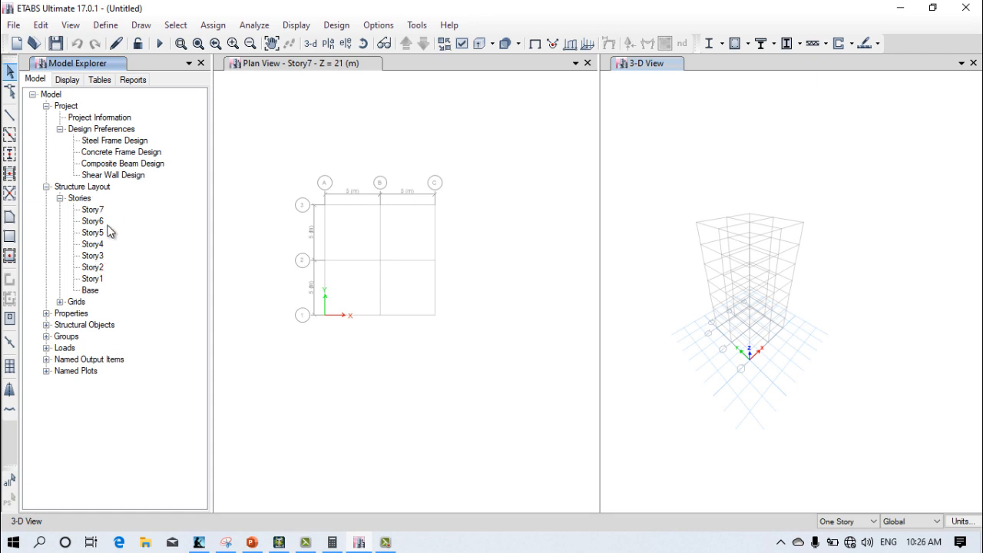
{"action": "left_click", "coordinate": [60, 302]}
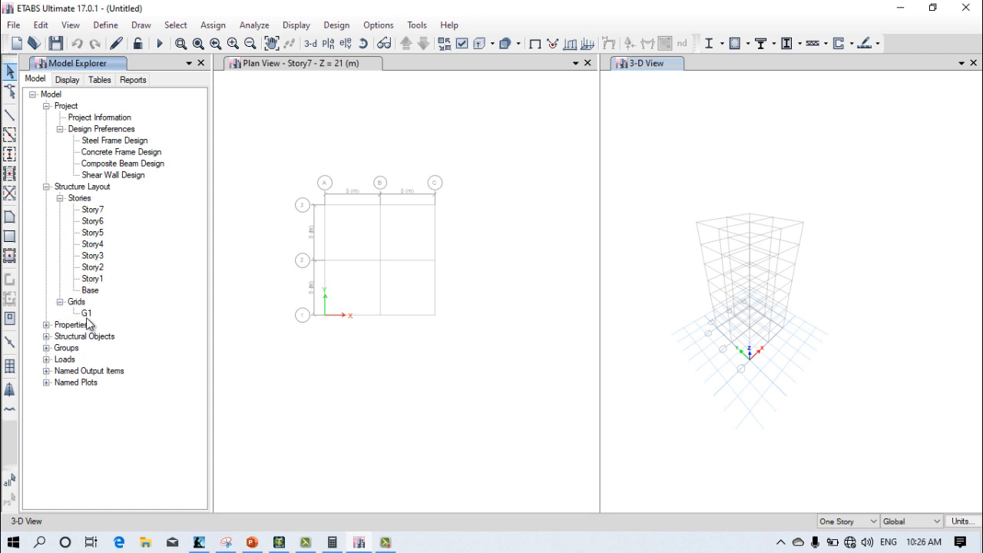
Step: Add a new concrete material for region India, Indian standard, grade M30, keeping its default property data
{"action": "left_click", "coordinate": [47, 326]}
{"action": "left_click", "coordinate": [87, 338]}
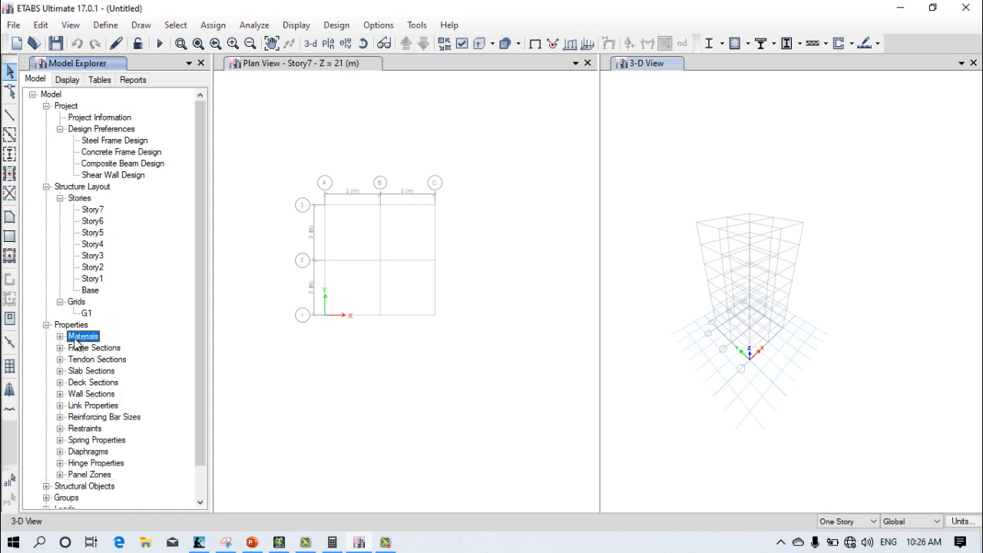
{"action": "right_click", "coordinate": [90, 343]}
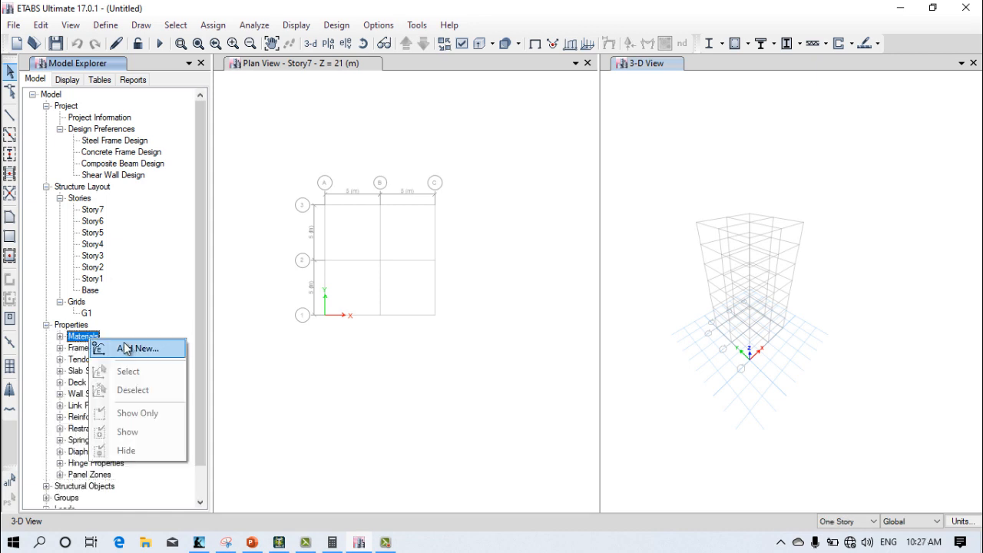
{"action": "left_click", "coordinate": [122, 345]}
{"action": "left_click", "coordinate": [458, 230]}
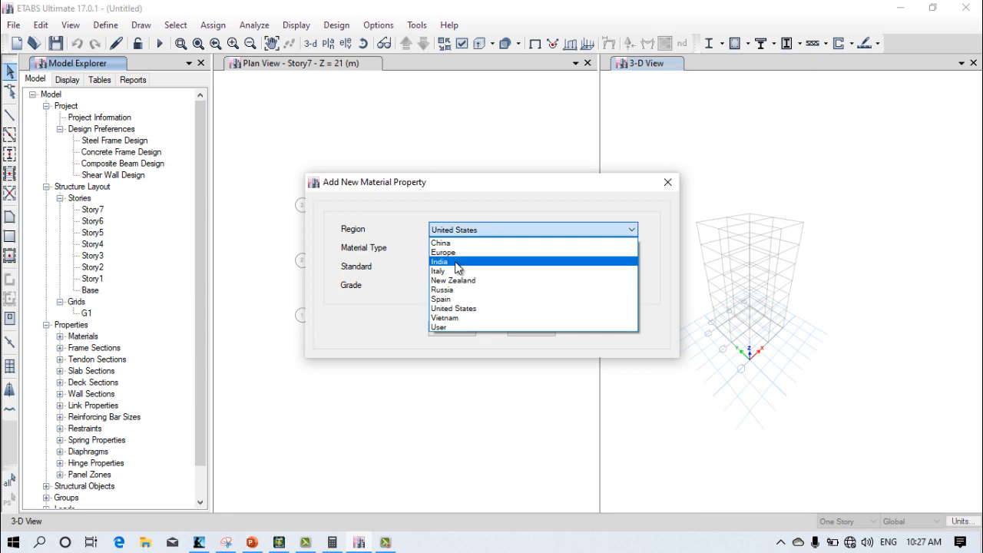
{"action": "left_click", "coordinate": [461, 258]}
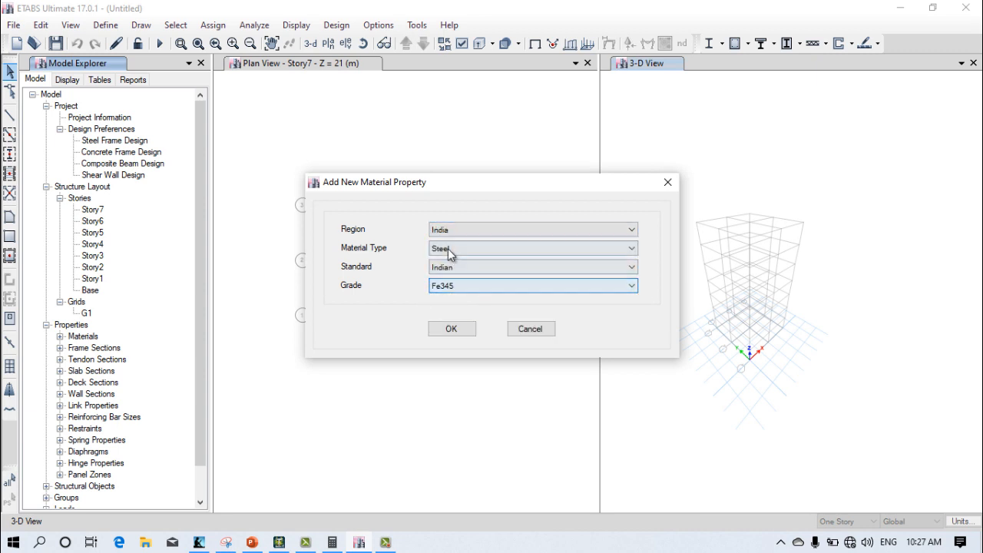
{"action": "left_click", "coordinate": [447, 248]}
{"action": "left_click", "coordinate": [449, 258]}
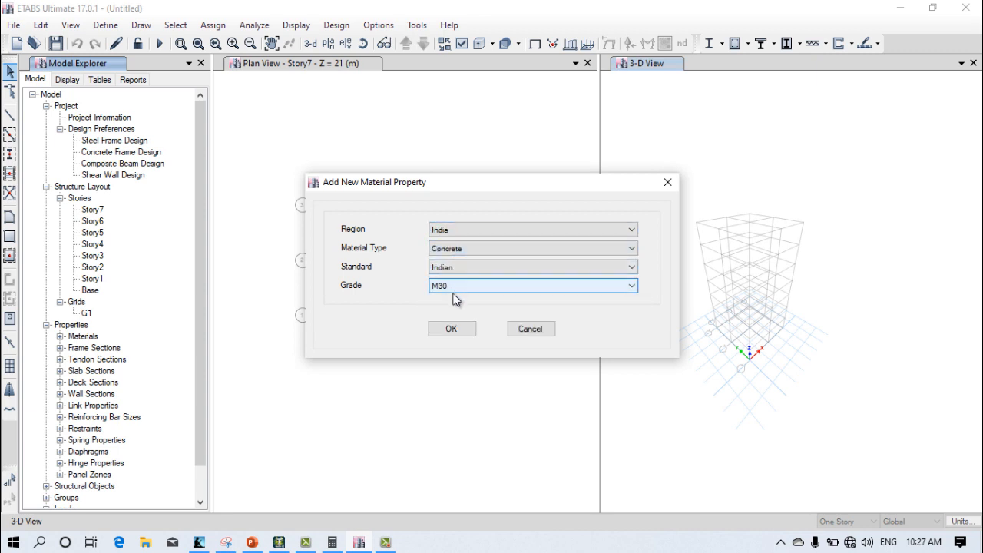
{"action": "left_click", "coordinate": [452, 330]}
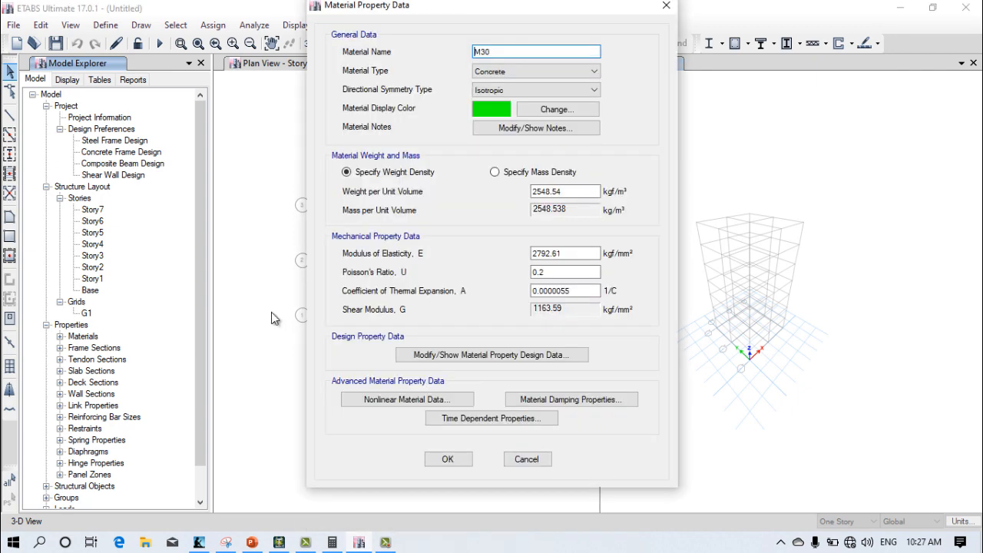
{"action": "left_click", "coordinate": [448, 459]}
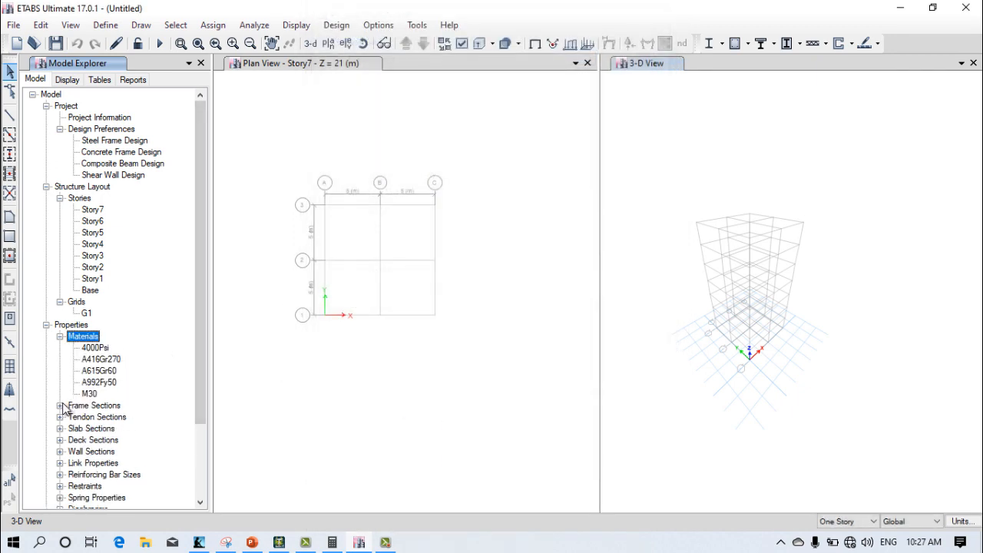
Step: Begin a new frame section property with a concrete rectangular shape
{"action": "left_click", "coordinate": [61, 405]}
{"action": "scroll", "coordinate": [104, 337], "scroll_direction": "down", "scroll_amount": 1}
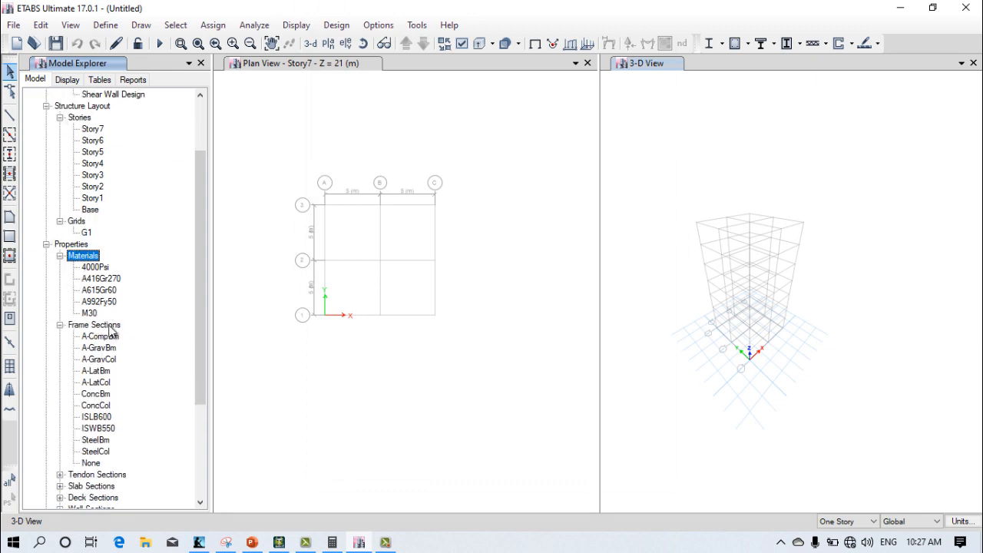
{"action": "left_click", "coordinate": [111, 327]}
{"action": "right_click", "coordinate": [137, 325]}
{"action": "left_click", "coordinate": [176, 334]}
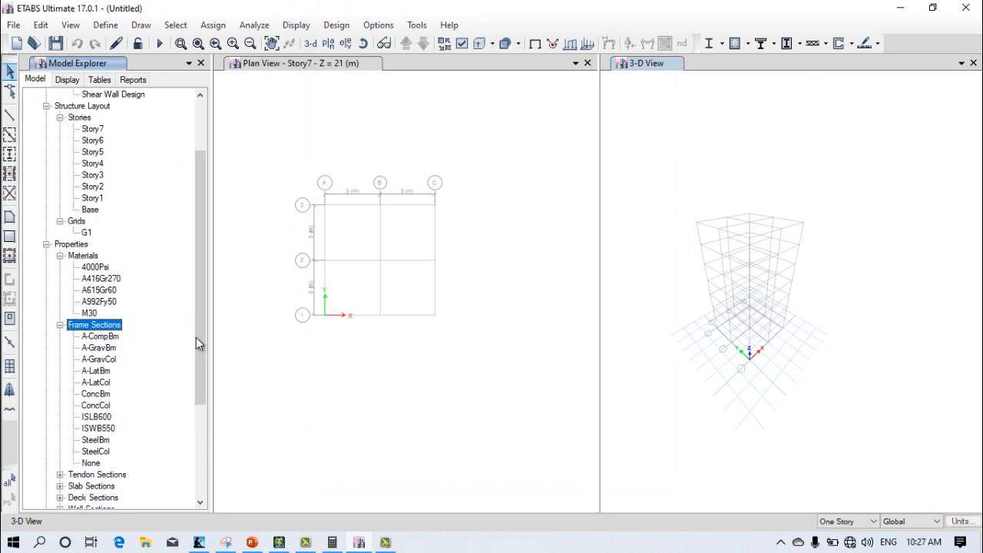
{"action": "left_click", "coordinate": [252, 248]}
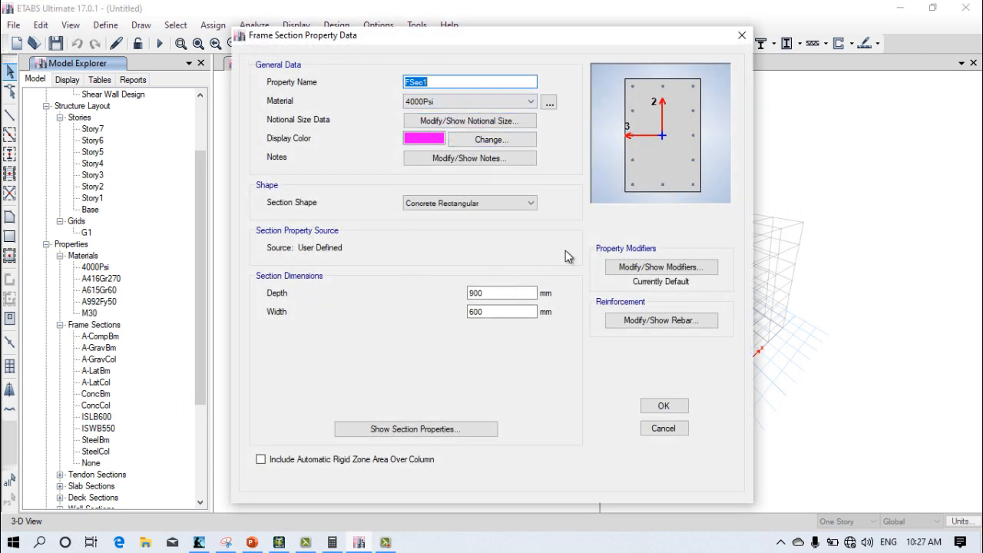
Step: Name the new section col 300X400 and assign it the M30 material
{"action": "type", "text": "col 300X400"}
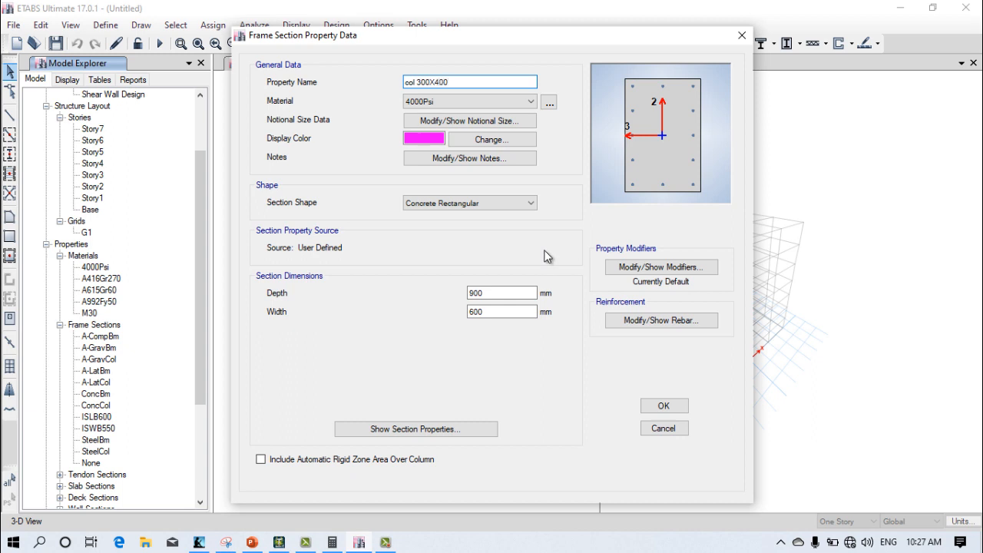
{"action": "left_click", "coordinate": [449, 102]}
{"action": "left_click", "coordinate": [462, 152]}
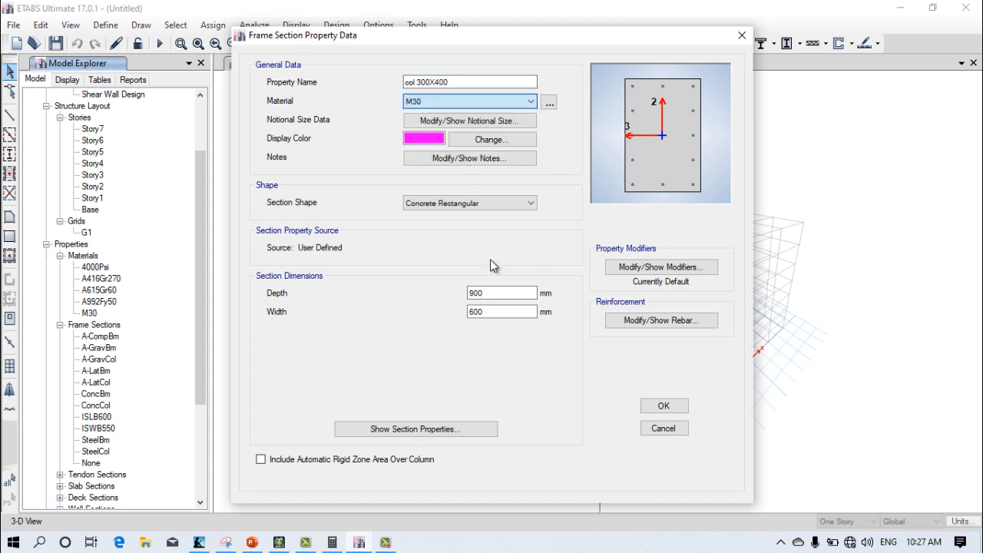
Step: Set the column section's depth to 400 mm and width to 300 mm
{"action": "left_click", "coordinate": [503, 294]}
{"action": "left_click_drag", "start_coordinate": [504, 294], "coordinate": [458, 295]}
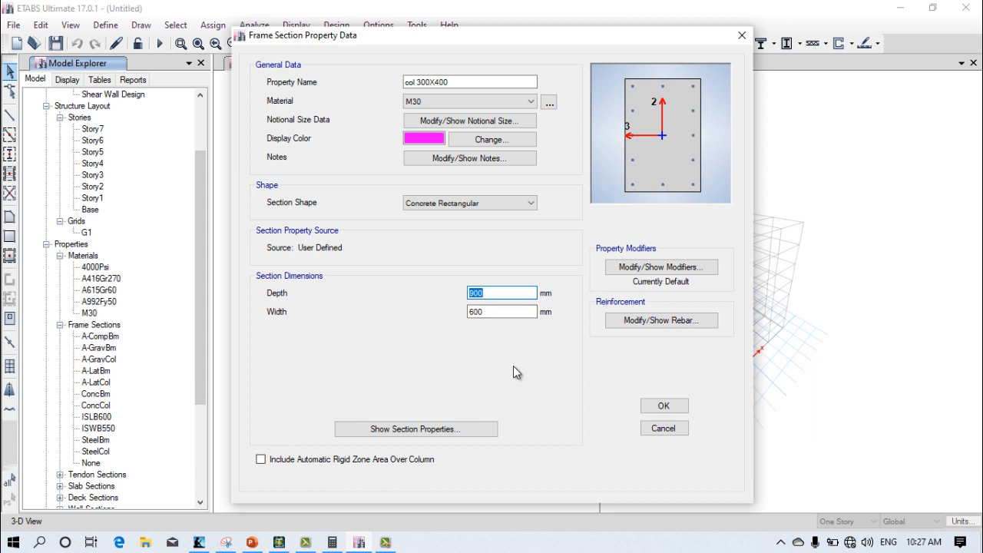
{"action": "type", "text": "400"}
{"action": "left_click_drag", "start_coordinate": [514, 312], "coordinate": [419, 317]}
{"action": "type", "text": "300"}
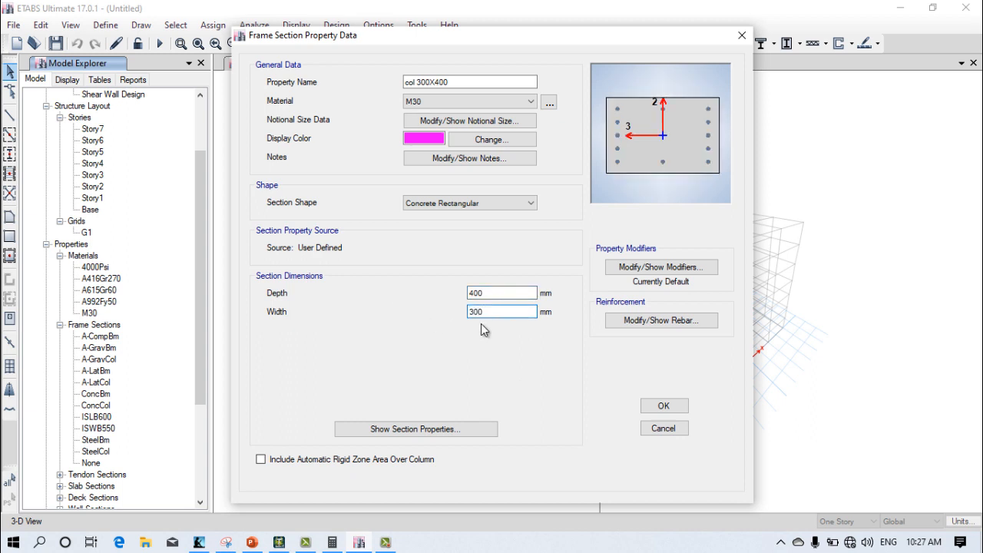
{"action": "key", "text": "Tab"}
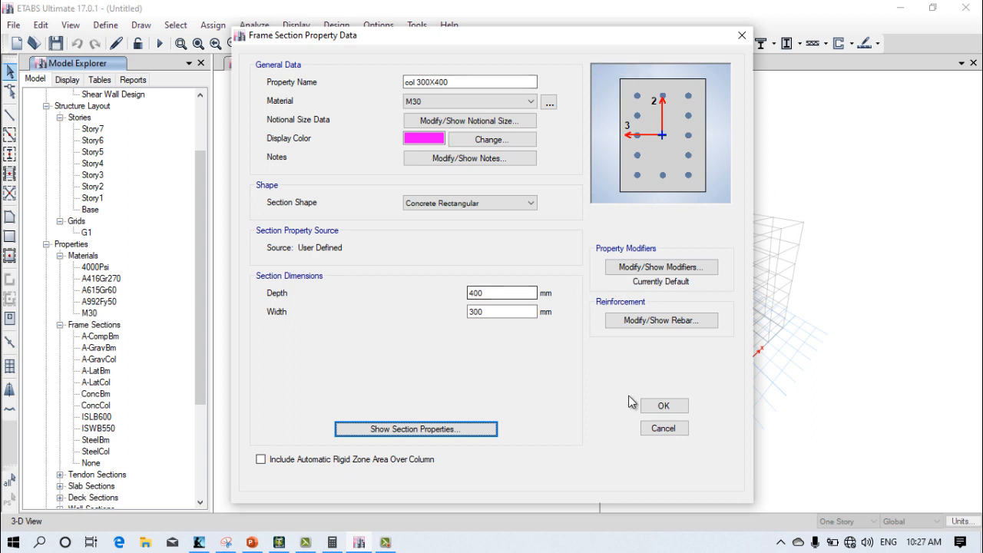
Step: Save the column section and begin another frame section property with a concrete rectangular shape
{"action": "left_click", "coordinate": [664, 405]}
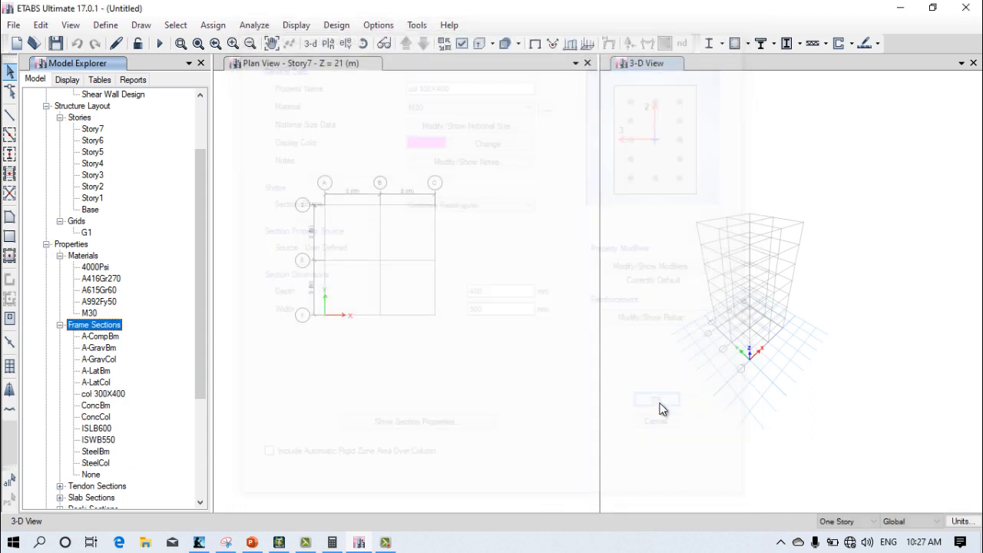
{"action": "right_click", "coordinate": [121, 333]}
{"action": "left_click", "coordinate": [271, 342]}
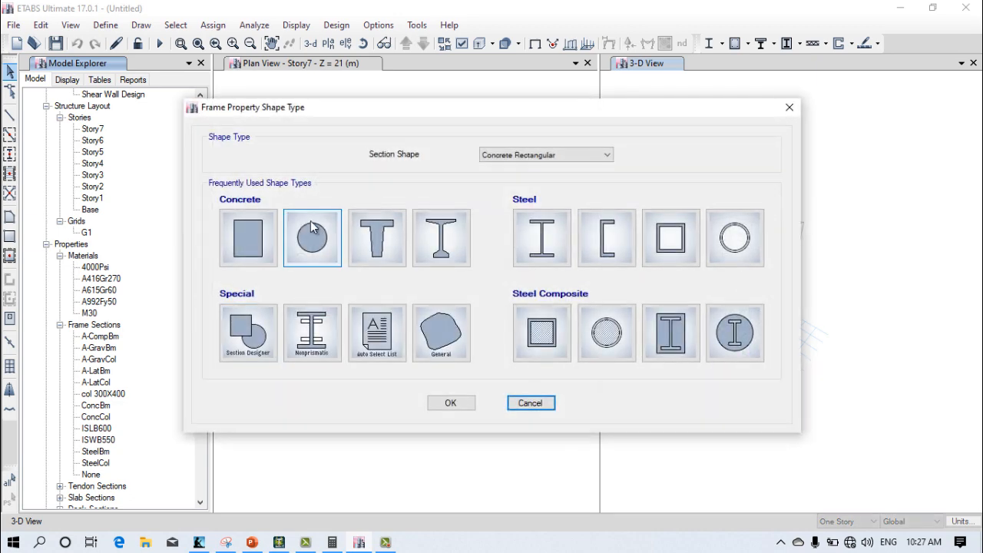
{"action": "left_click", "coordinate": [248, 239]}
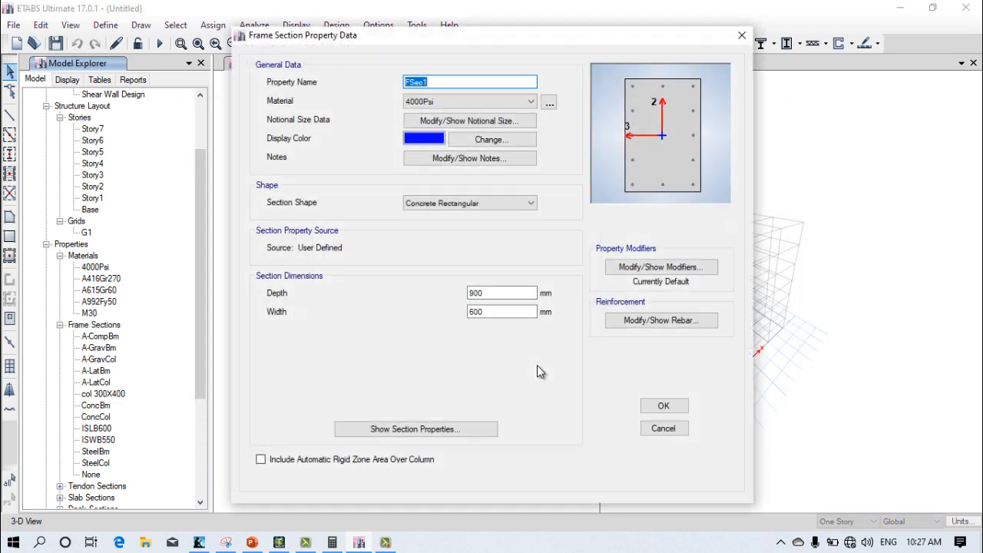
Step: Name the new frame section BEAM300X350 and assign it the M30 material
{"action": "type", "text": "BEAM300X350"}
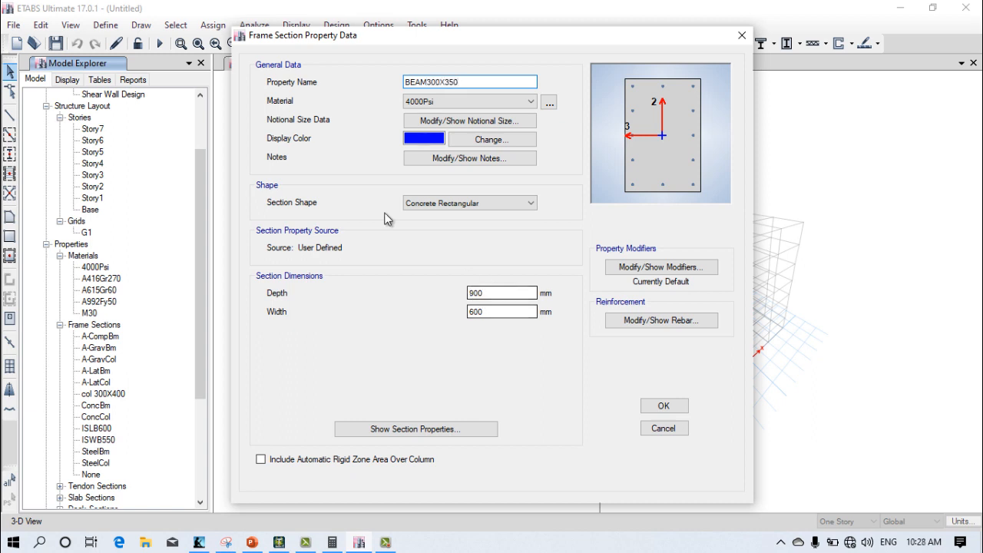
{"action": "left_click", "coordinate": [469, 100]}
{"action": "left_click", "coordinate": [436, 151]}
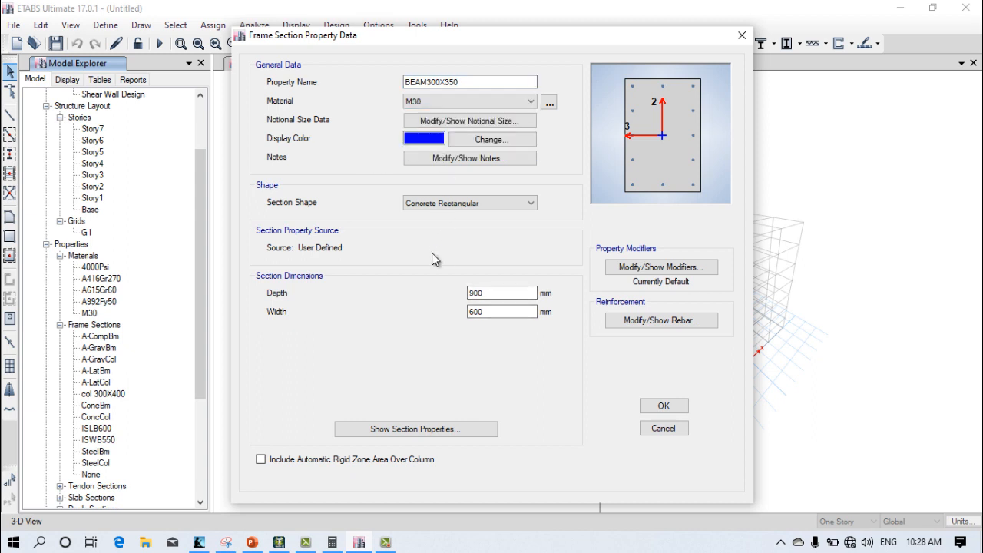
Step: Change the beam section's display color to light pink
{"action": "left_click", "coordinate": [472, 141]}
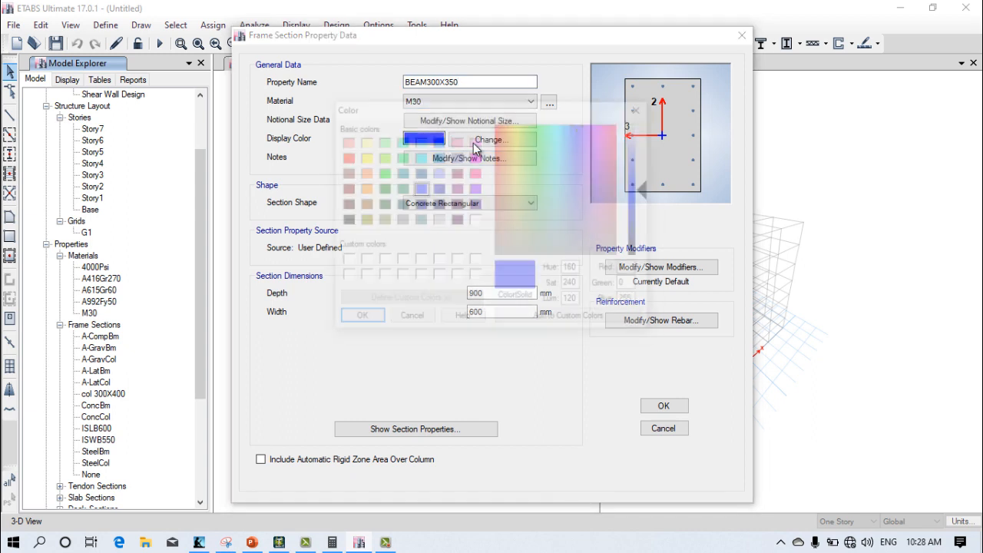
{"action": "left_click", "coordinate": [475, 140]}
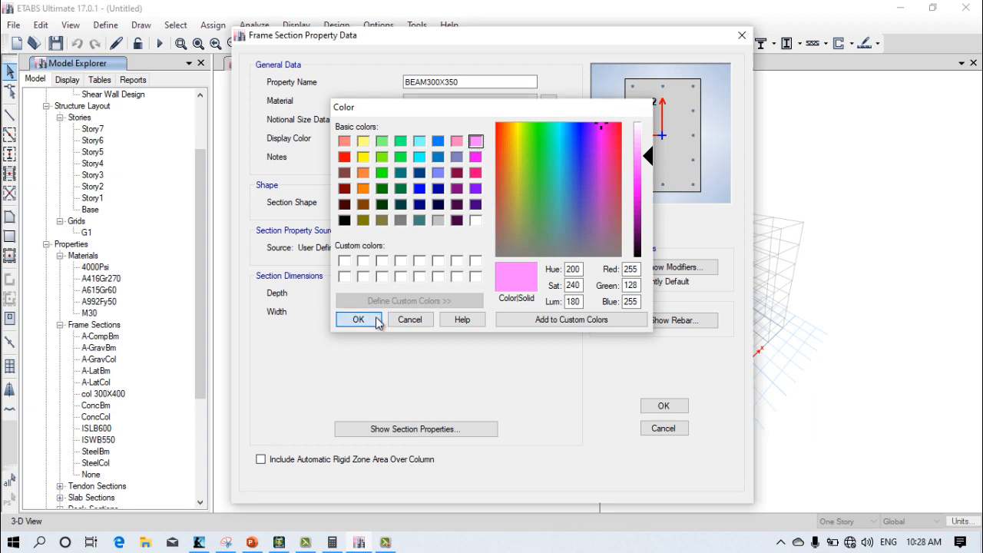
{"action": "left_click", "coordinate": [357, 319]}
Step: Set the beam section's depth to 350 mm and width to 300 mm, and save the section
{"action": "double_click", "coordinate": [470, 292]}
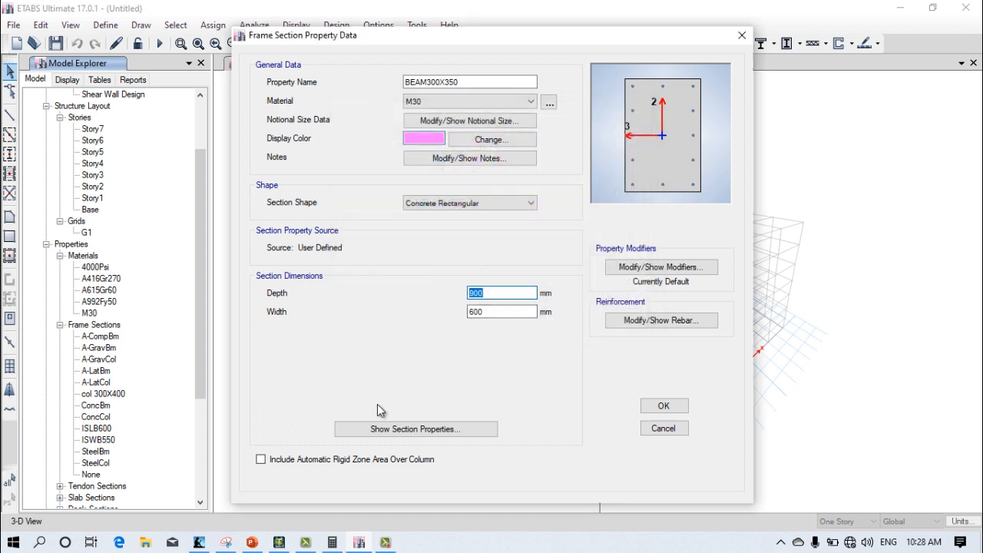
{"action": "type", "text": "350"}
{"action": "left_click", "coordinate": [511, 313]}
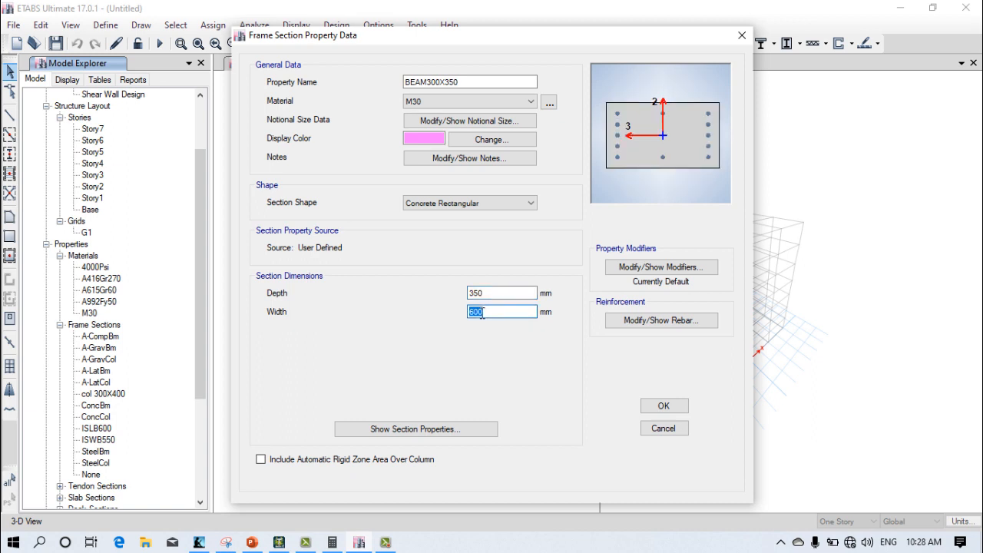
{"action": "left_click", "coordinate": [488, 308]}
{"action": "left_click_drag", "start_coordinate": [513, 310], "coordinate": [436, 310]}
{"action": "type", "text": "300"}
{"action": "left_click", "coordinate": [662, 406]}
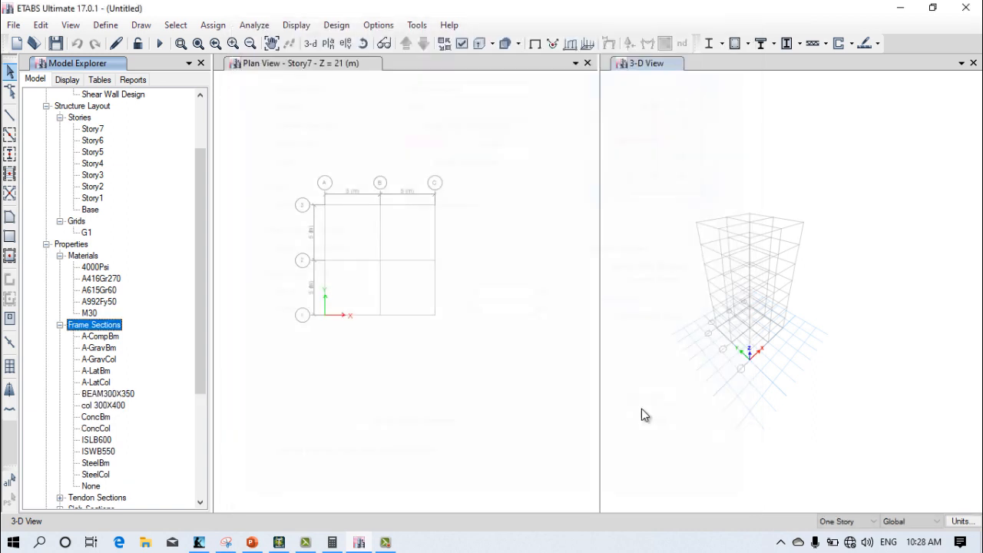
Step: Add a new slab section named SLAB120 and assign it the M30 material
{"action": "scroll", "coordinate": [132, 414], "scroll_direction": "down", "scroll_amount": 2}
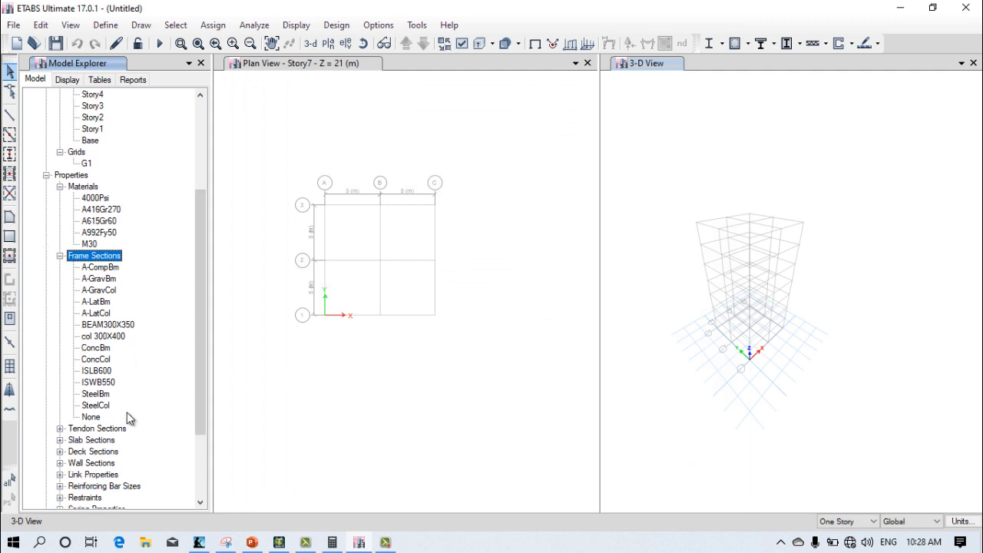
{"action": "left_click", "coordinate": [91, 440]}
{"action": "right_click", "coordinate": [91, 446]}
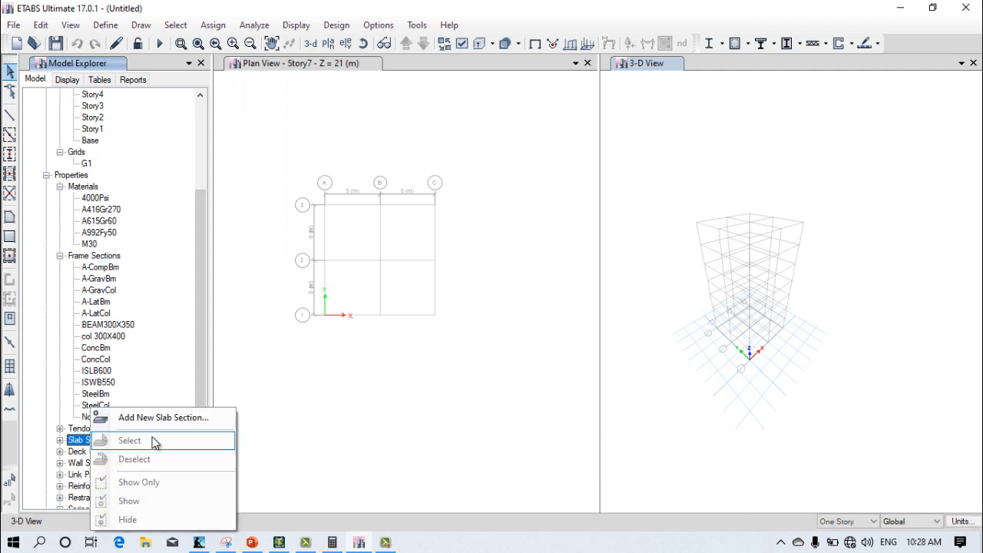
{"action": "left_click", "coordinate": [145, 420]}
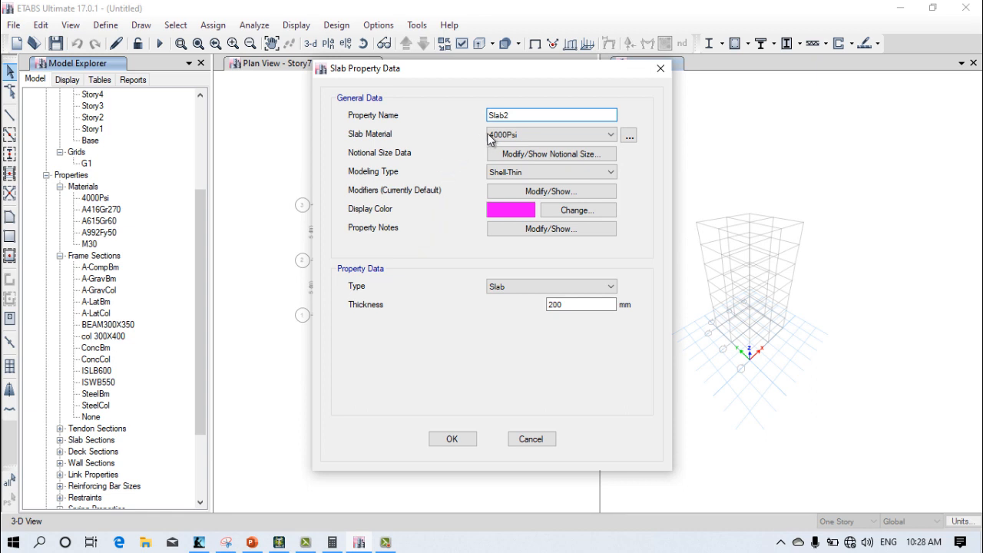
{"action": "left_click_drag", "start_coordinate": [514, 115], "coordinate": [440, 127]}
{"action": "type", "text": "SLAB120"}
{"action": "left_click", "coordinate": [507, 135]}
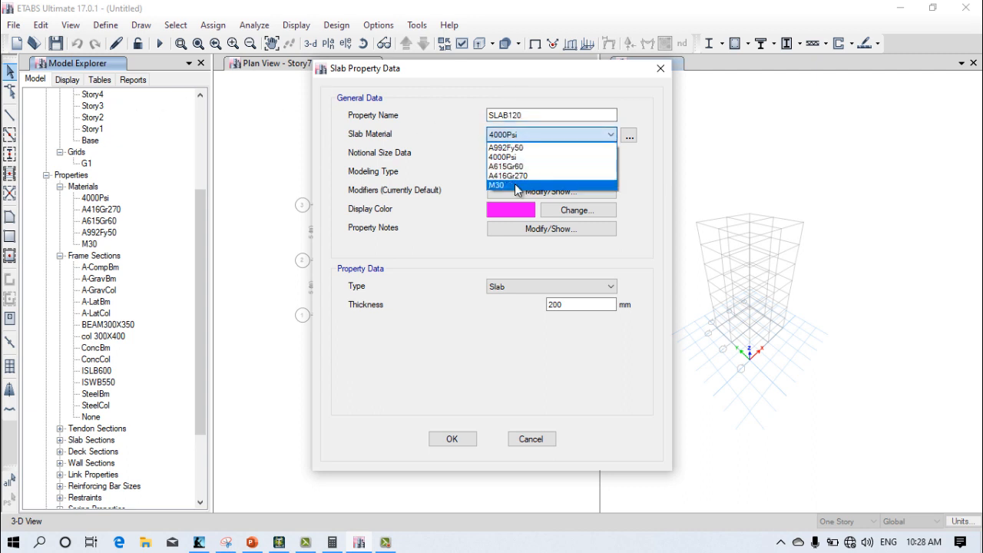
{"action": "left_click", "coordinate": [503, 189]}
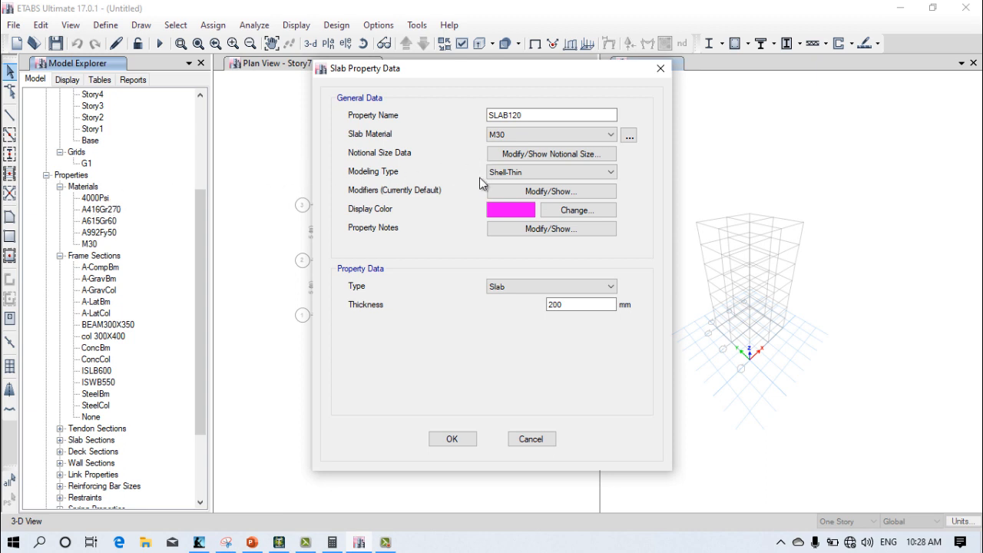
Step: Give the slab section a green display color and a thickness of 120 mm, and save it
{"action": "left_click", "coordinate": [549, 210]}
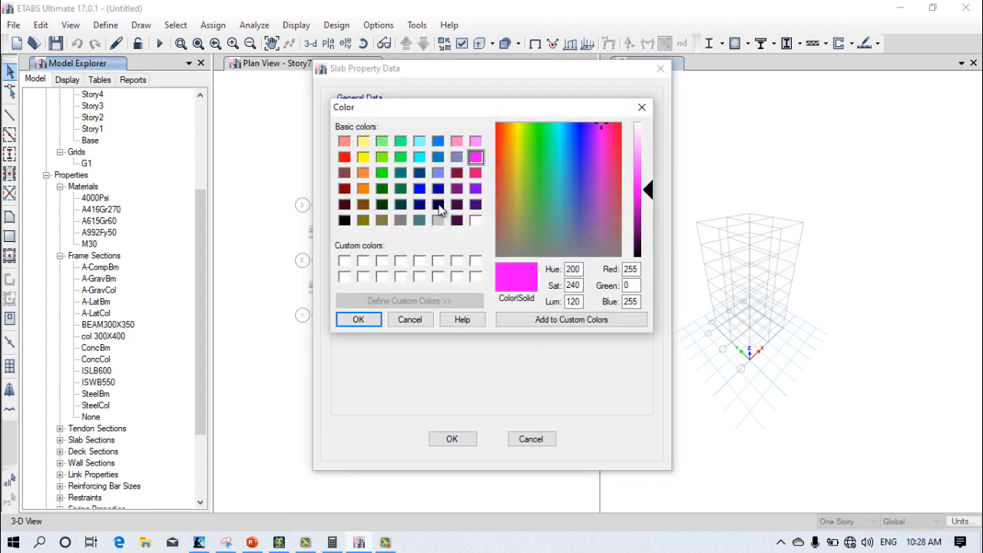
{"action": "left_click", "coordinate": [382, 173]}
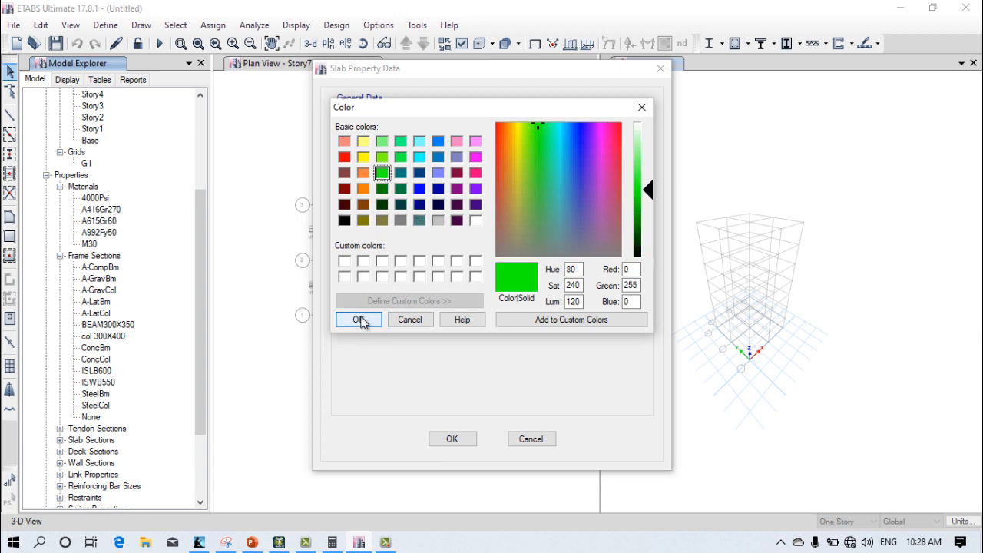
{"action": "left_click", "coordinate": [358, 319]}
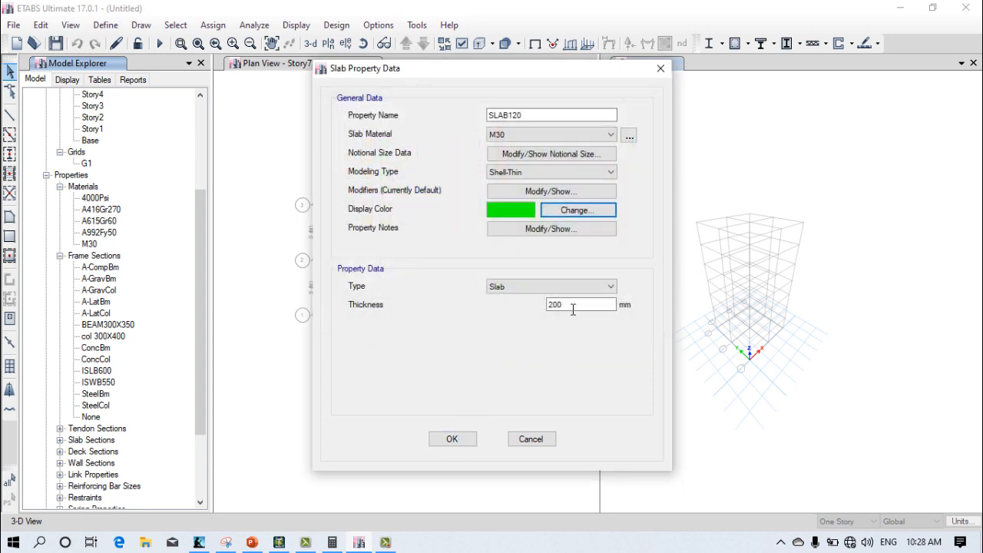
{"action": "left_click", "coordinate": [548, 304]}
{"action": "type", "text": "120"}
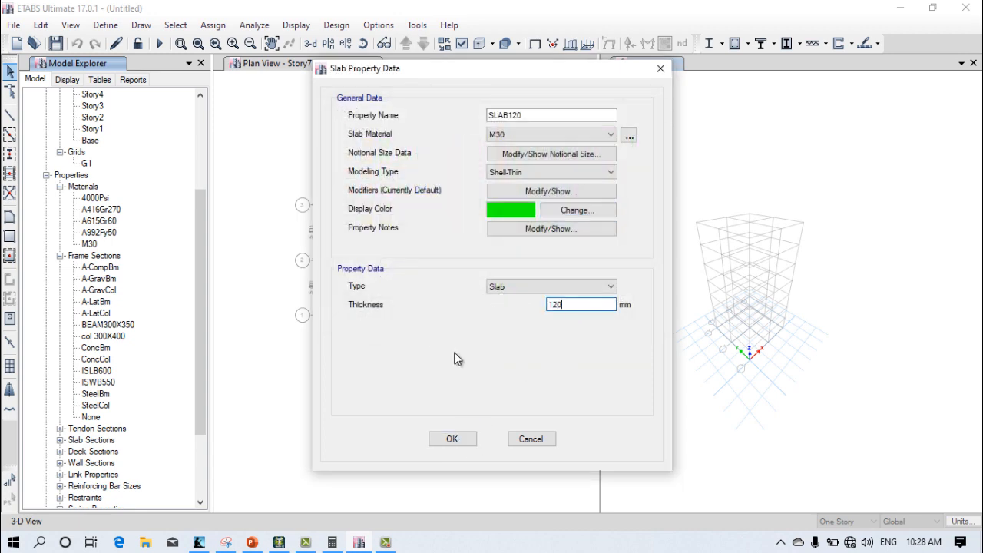
{"action": "left_click", "coordinate": [453, 440]}
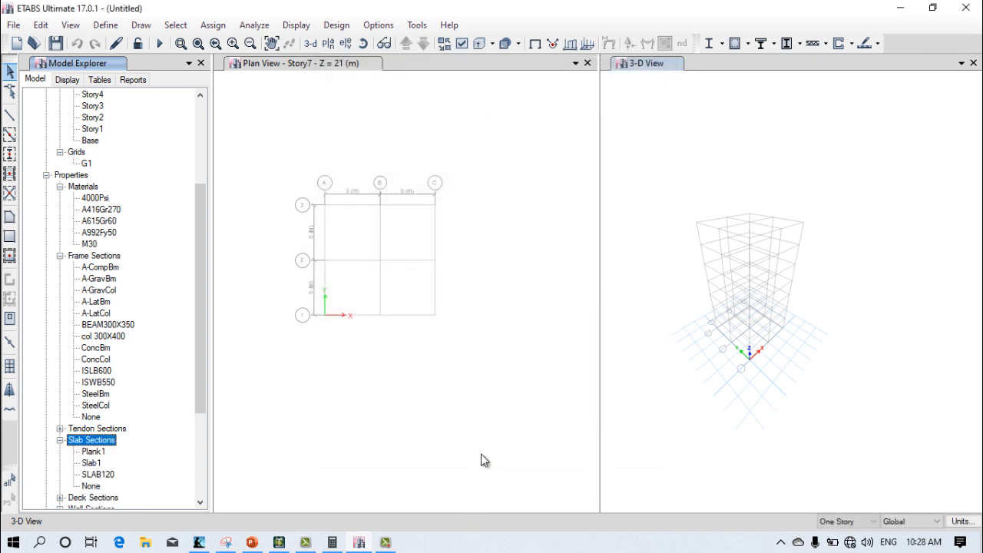
Step: Examine the building grid in the plan view and the 3-D view
{"action": "scroll", "coordinate": [86, 426], "scroll_direction": "down", "scroll_amount": 4}
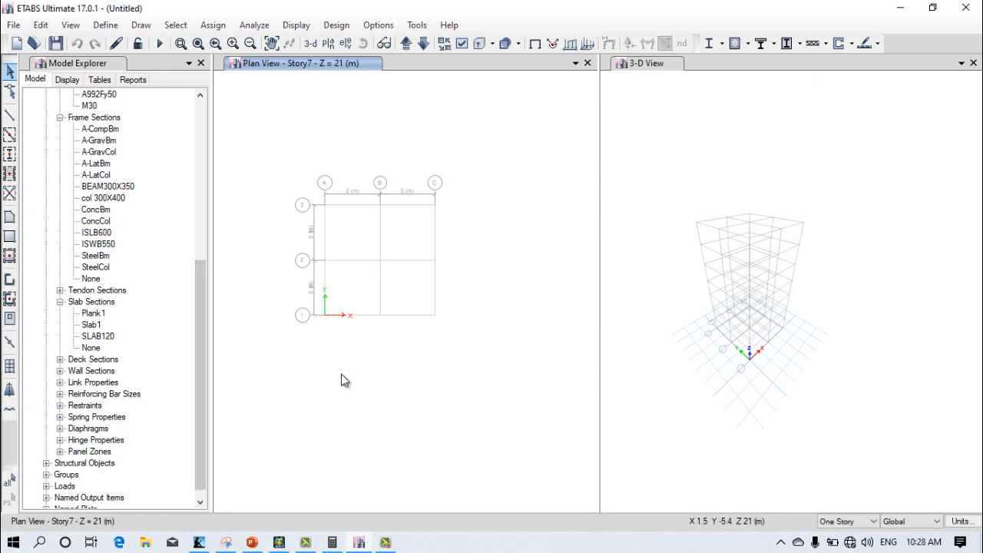
{"action": "middle_click_drag", "start_coordinate": [453, 350], "coordinate": [496, 371]}
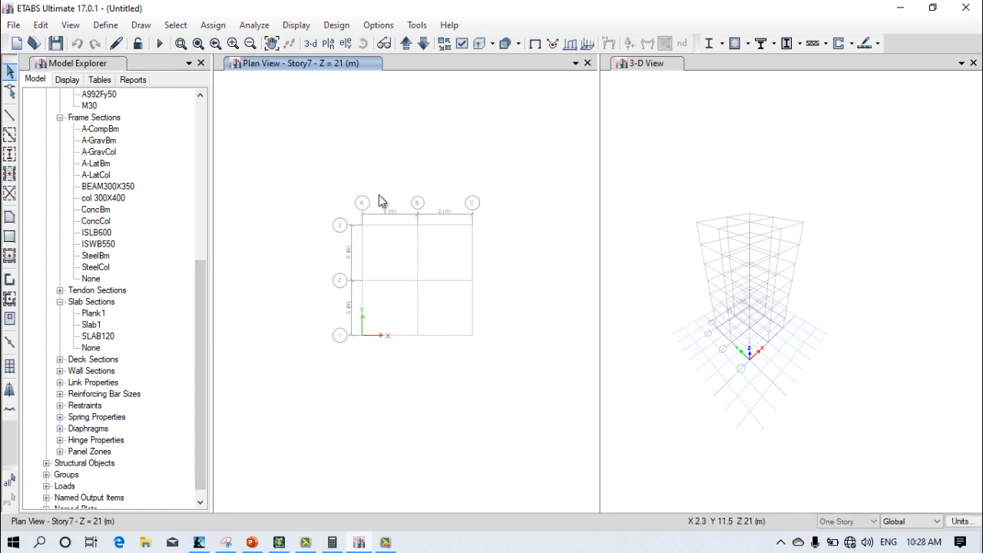
{"action": "scroll", "coordinate": [406, 243], "scroll_direction": "up", "scroll_amount": 4}
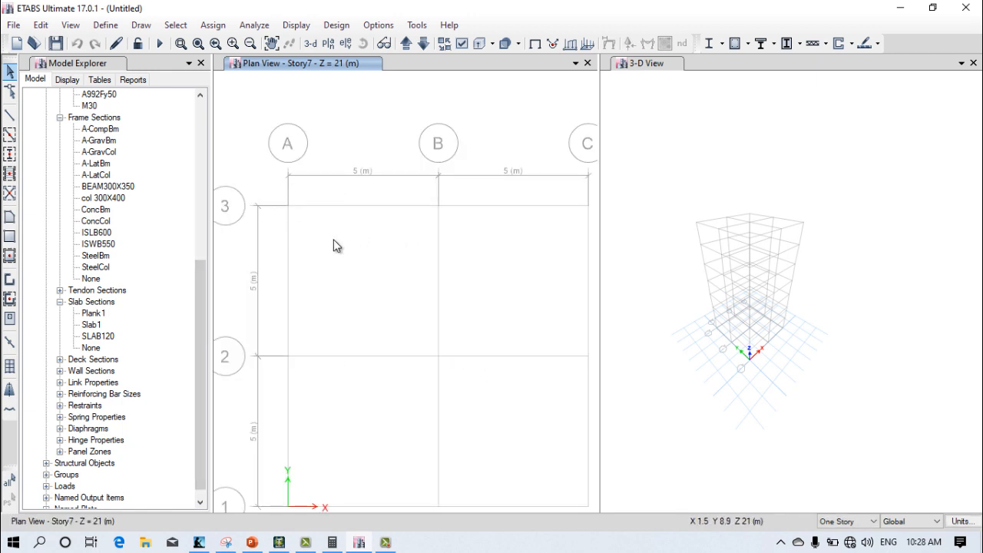
{"action": "middle_click_drag", "start_coordinate": [353, 274], "coordinate": [331, 253]}
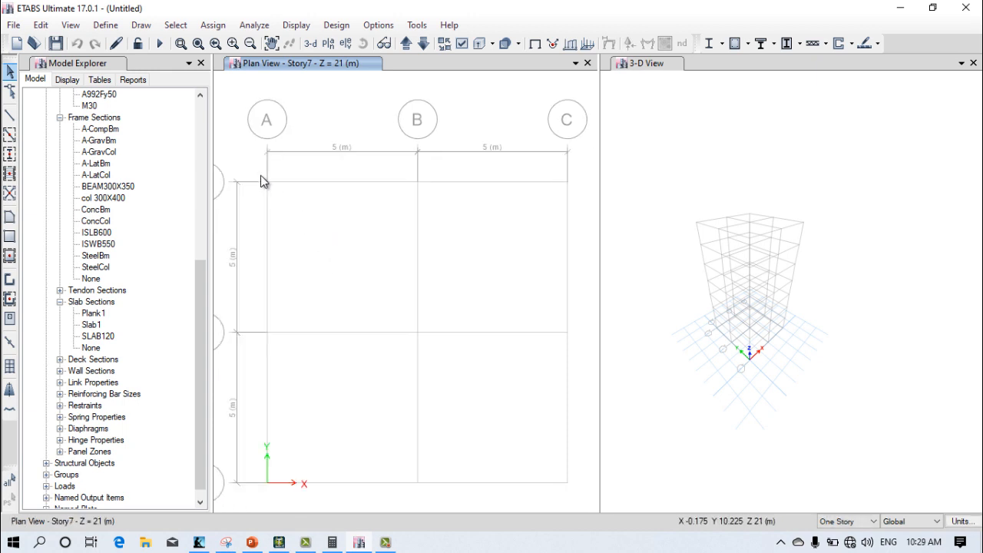
{"action": "scroll", "coordinate": [311, 212], "scroll_direction": "down", "scroll_amount": 4}
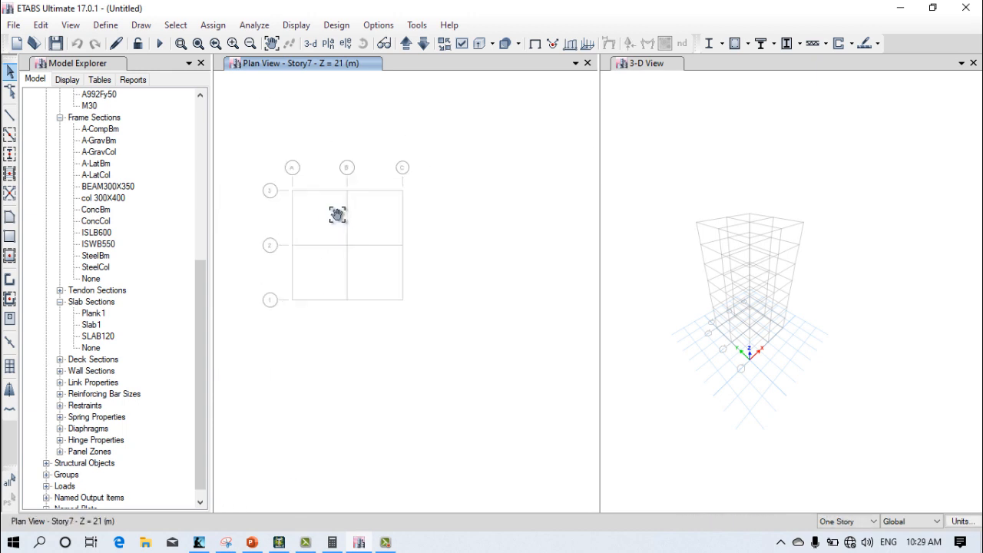
{"action": "left_click", "coordinate": [701, 218]}
{"action": "scroll", "coordinate": [701, 220], "scroll_direction": "up", "scroll_amount": 5}
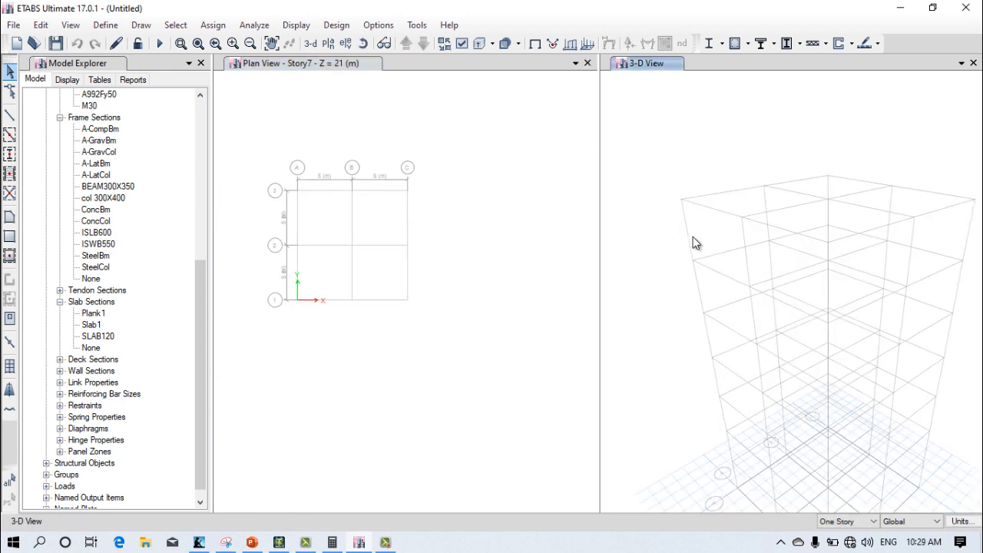
{"action": "scroll", "coordinate": [668, 215], "scroll_direction": "down", "scroll_amount": 3}
{"action": "scroll", "coordinate": [670, 223], "scroll_direction": "up", "scroll_amount": 3}
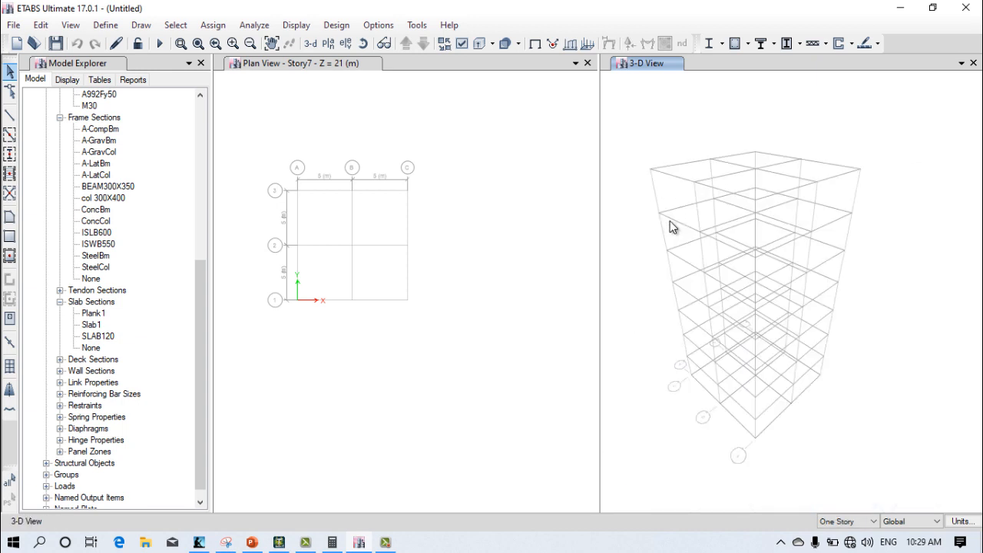
Step: Show the Story7 plan in the plan view window and inspect its grid
{"action": "left_click", "coordinate": [461, 315]}
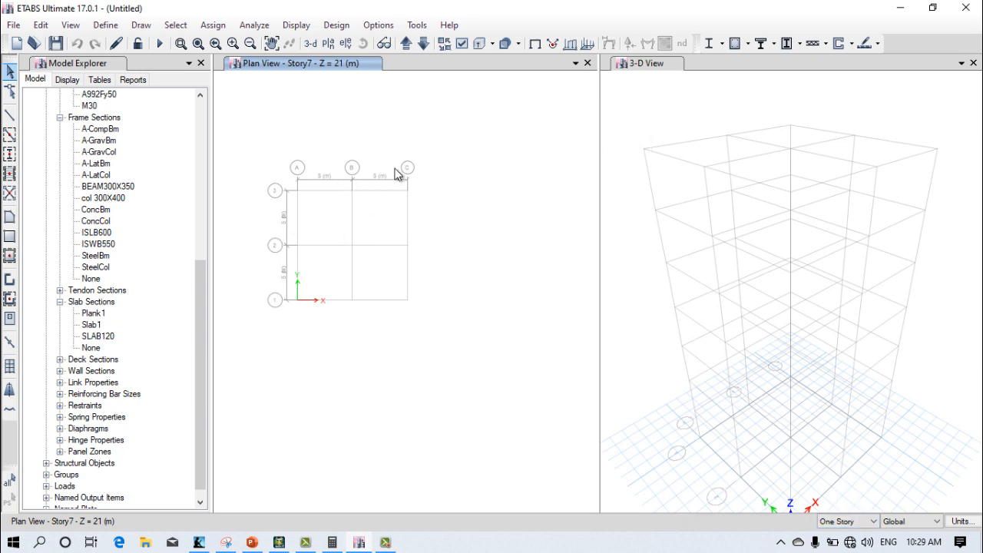
{"action": "left_click", "coordinate": [332, 46]}
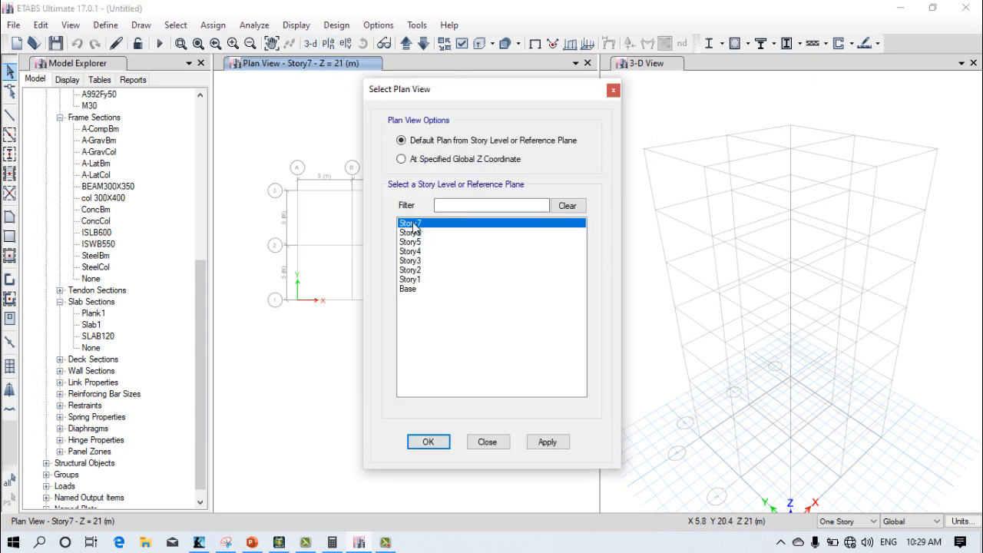
{"action": "left_click", "coordinate": [443, 444]}
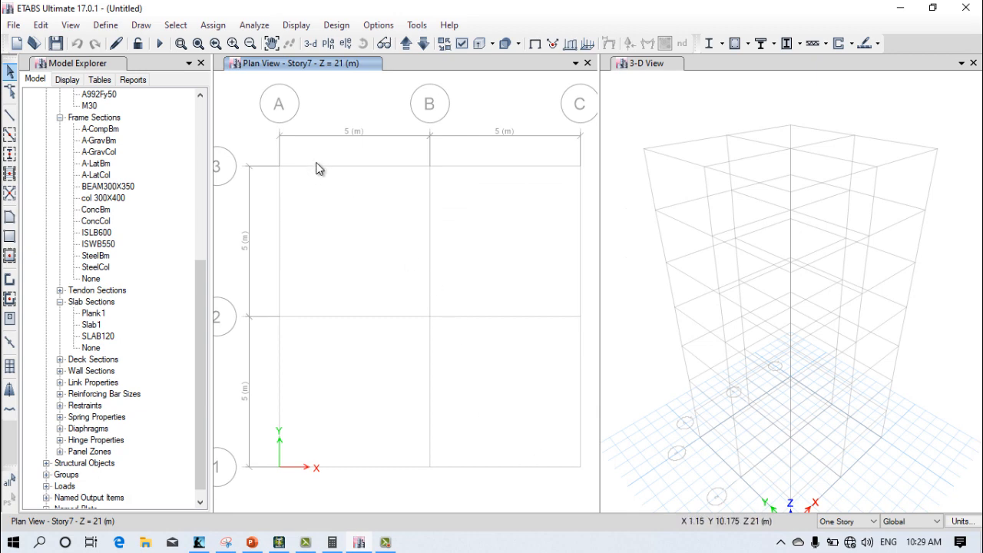
{"action": "scroll", "coordinate": [461, 238], "scroll_direction": "down", "scroll_amount": 4}
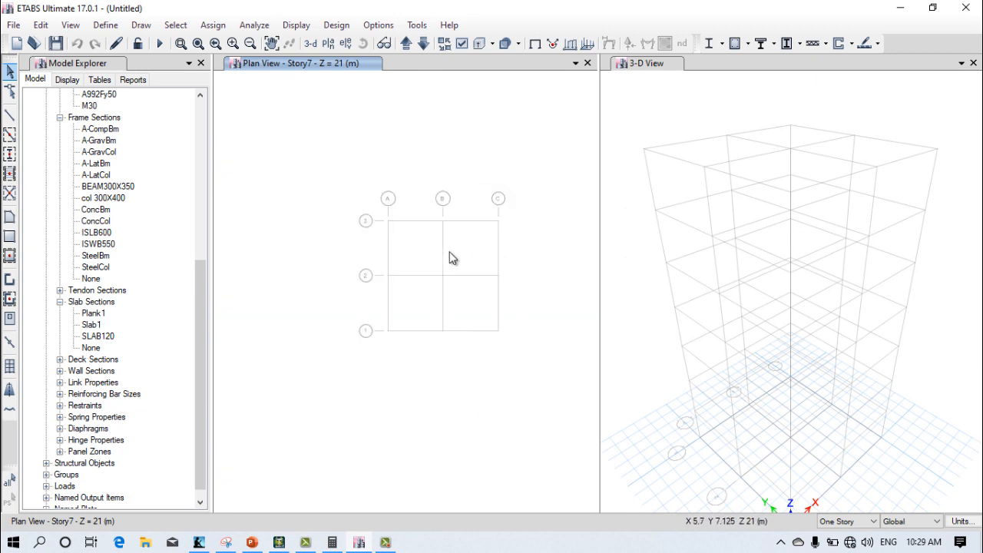
Step: Switch the plan view window to the elevation along grid line A
{"action": "left_click", "coordinate": [346, 43]}
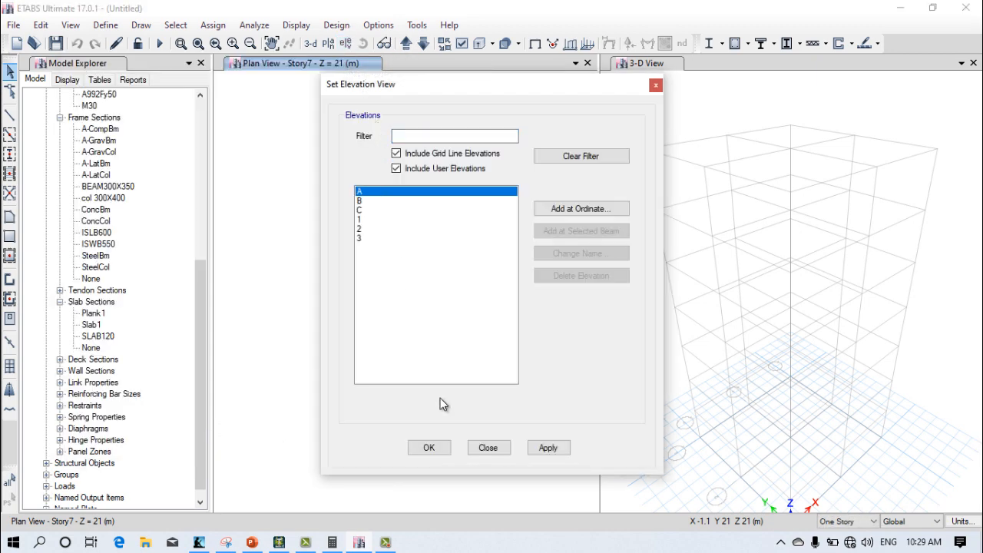
{"action": "left_click", "coordinate": [540, 449]}
{"action": "left_click", "coordinate": [429, 448]}
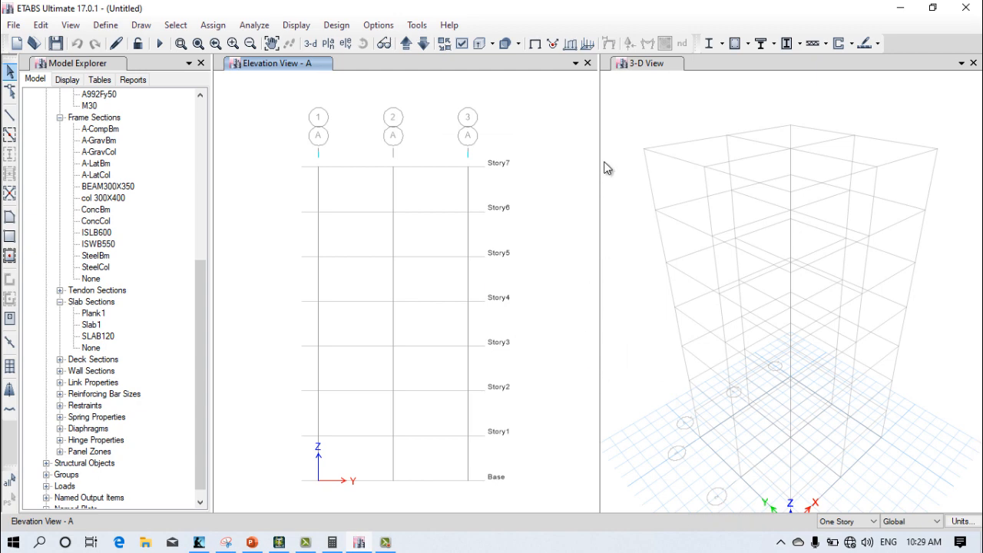
Step: Switch the 3-D view window to the Story7 plan and inspect its grid
{"action": "left_click", "coordinate": [659, 170]}
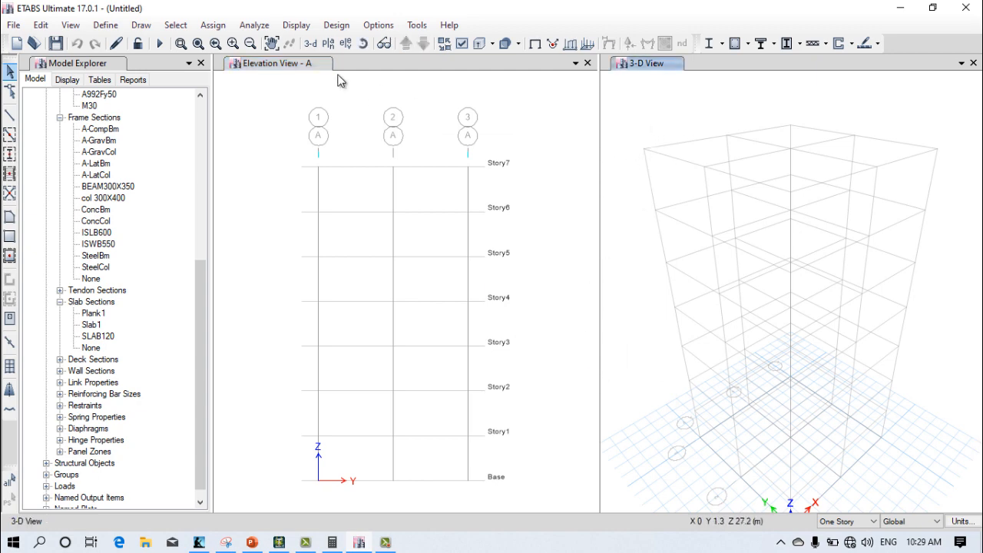
{"action": "left_click", "coordinate": [327, 43]}
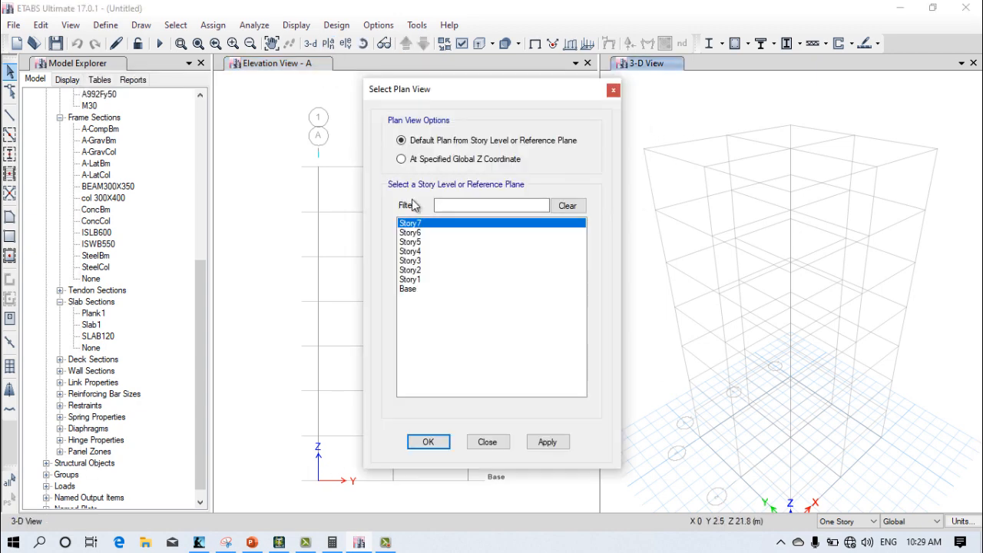
{"action": "left_click", "coordinate": [428, 442]}
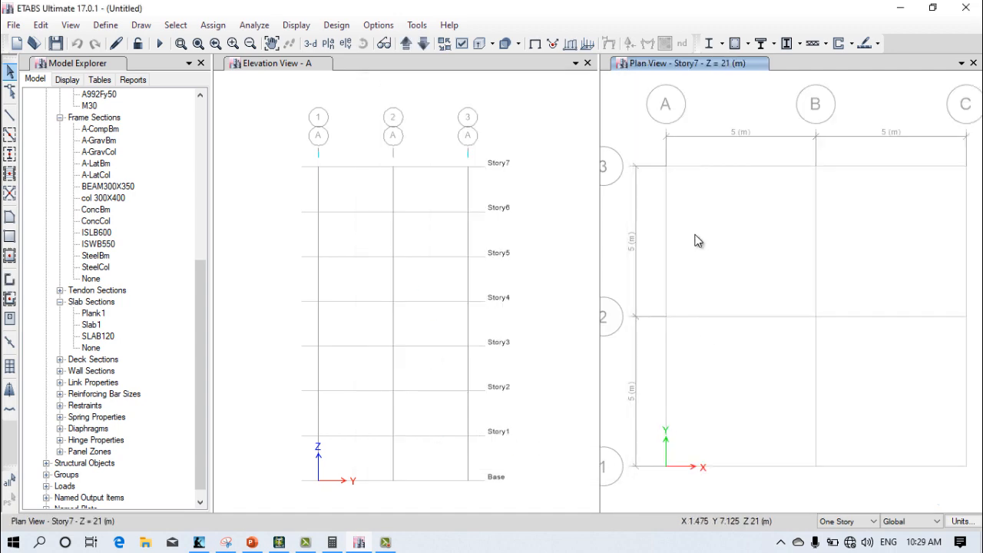
{"action": "scroll", "coordinate": [695, 262], "scroll_direction": "down", "scroll_amount": 3}
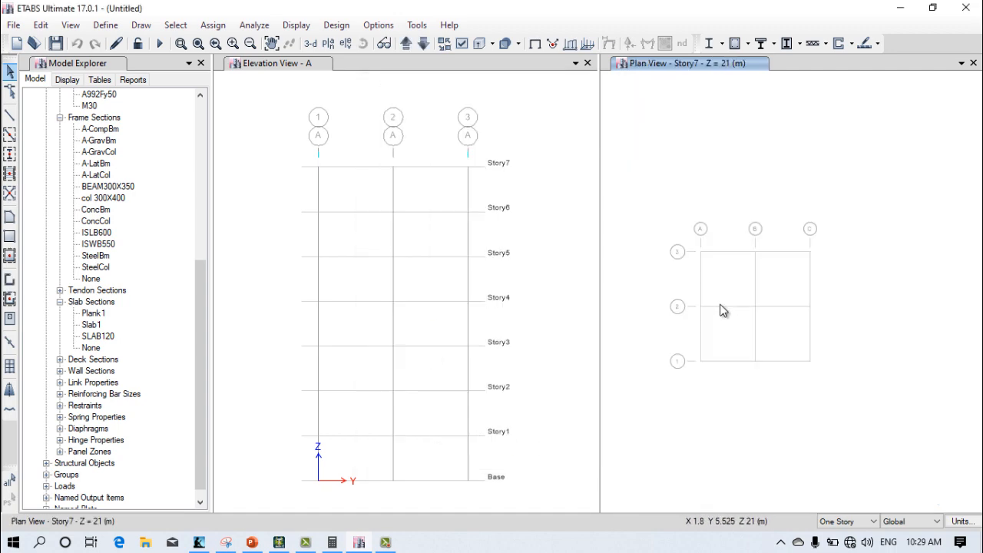
{"action": "scroll", "coordinate": [682, 250], "scroll_direction": "up", "scroll_amount": 4}
{"action": "middle_click_drag", "start_coordinate": [697, 254], "coordinate": [734, 197]}
{"action": "scroll", "coordinate": [676, 196], "scroll_direction": "down", "scroll_amount": 4}
{"action": "scroll", "coordinate": [728, 193], "scroll_direction": "up", "scroll_amount": 4}
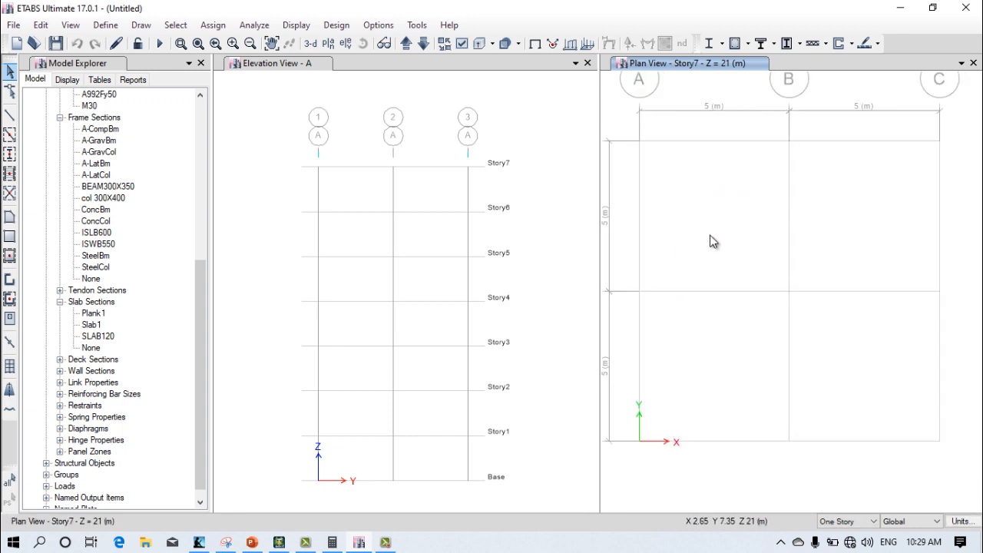
Step: Try the All Stories drawing option, and return it to One Story
{"action": "left_click", "coordinate": [845, 521]}
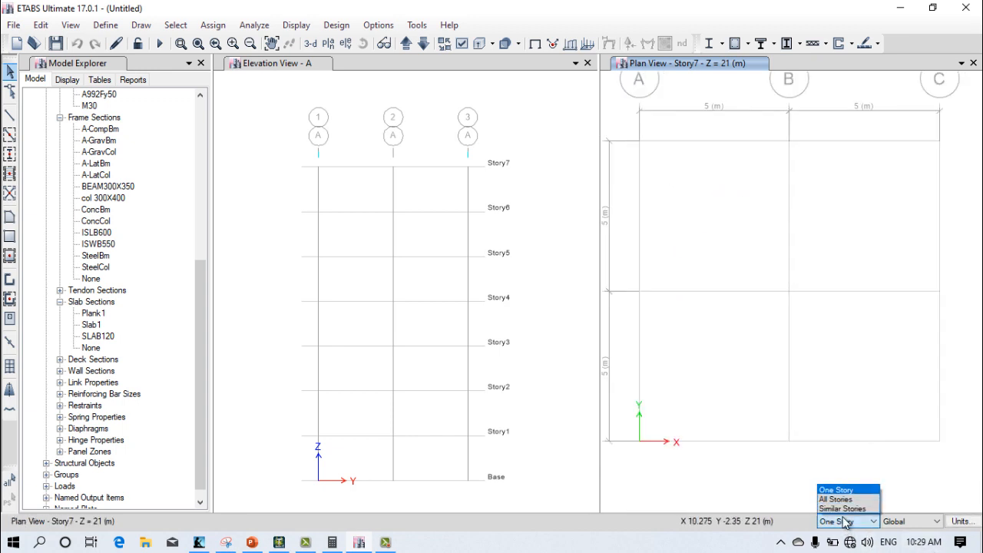
{"action": "left_click", "coordinate": [849, 500]}
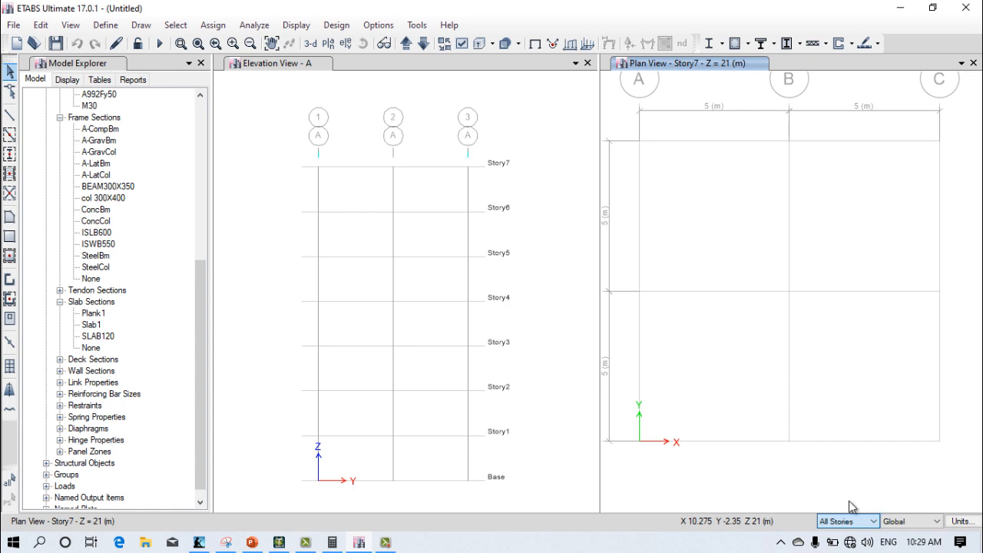
{"action": "left_click", "coordinate": [836, 521]}
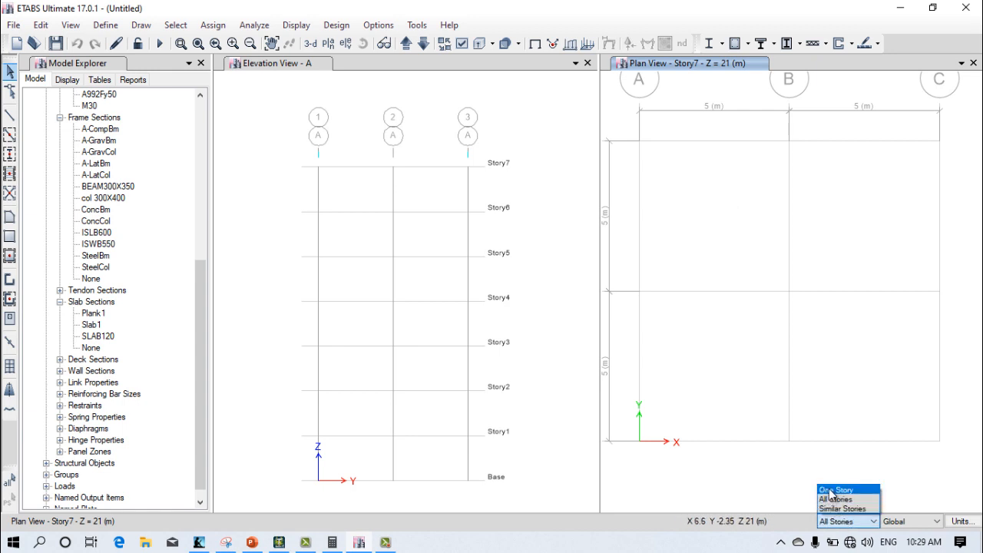
{"action": "left_click", "coordinate": [832, 491]}
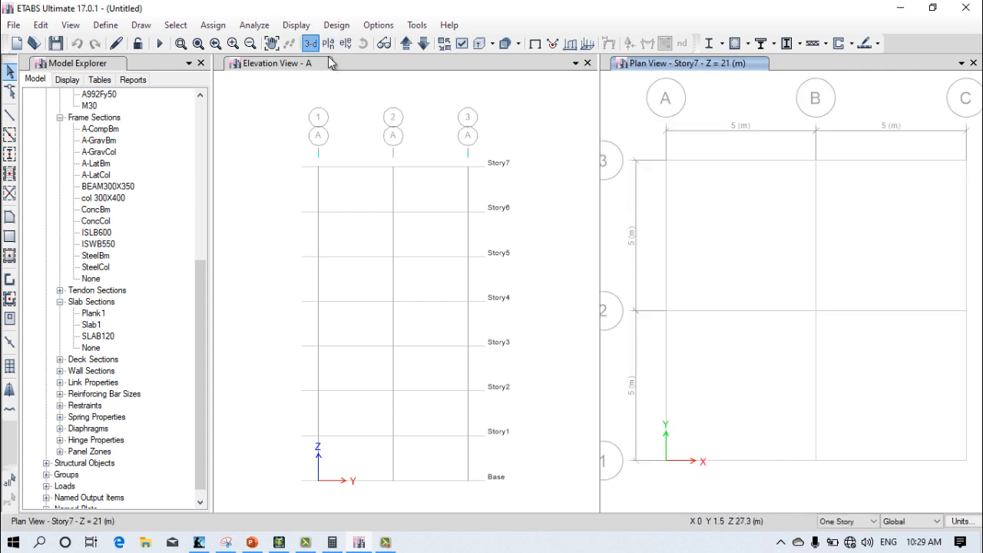
{"action": "mouse_move", "coordinate": [665, 264]}
{"action": "middle_mouse_down", "text": "shift"}
{"action": "mouse_move", "coordinate": [681, 268]}
{"action": "mouse_move", "coordinate": [674, 263]}
{"action": "middle_mouse_up", "text": "shift"}
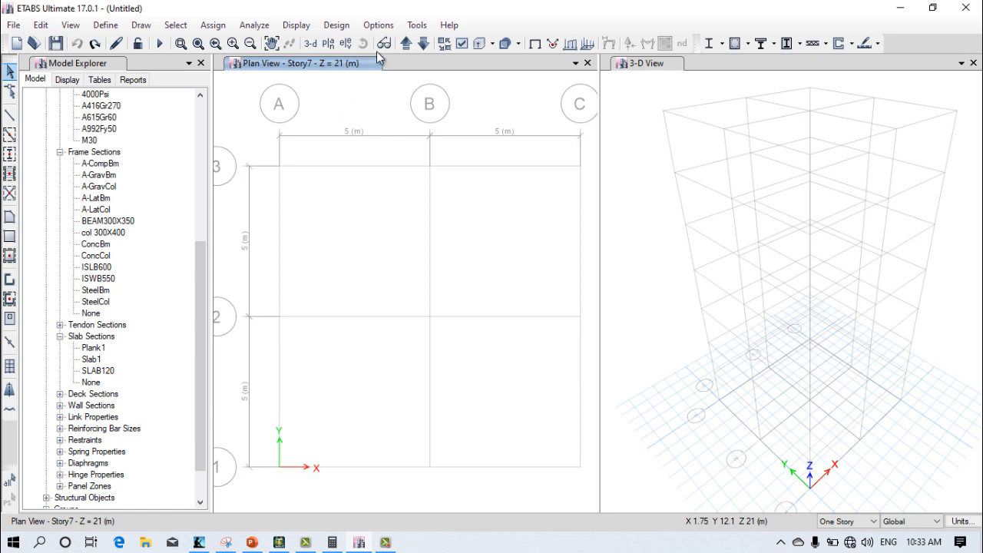
Step: Activate the plan view window and set it to the Story7 plan
{"action": "left_click", "coordinate": [620, 93]}
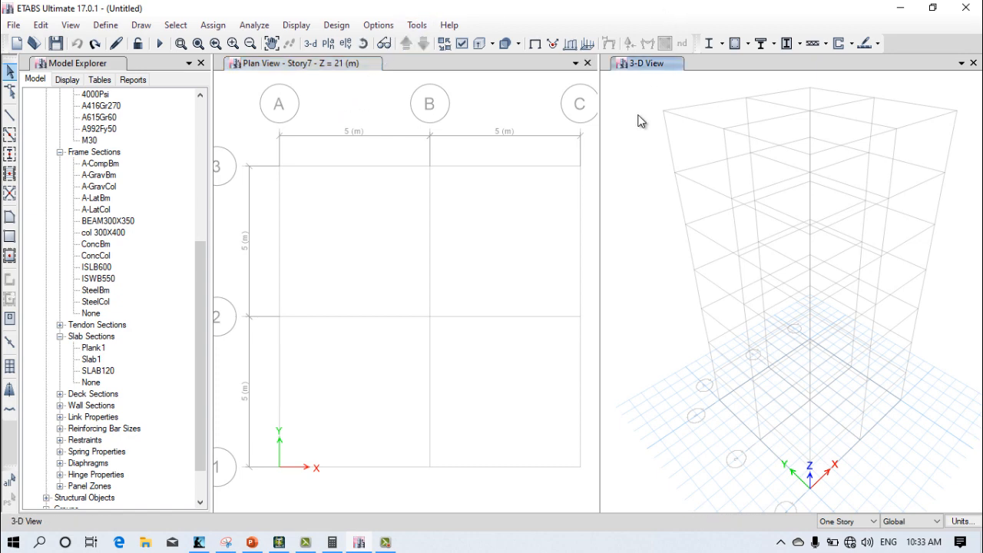
{"action": "left_click", "coordinate": [460, 83]}
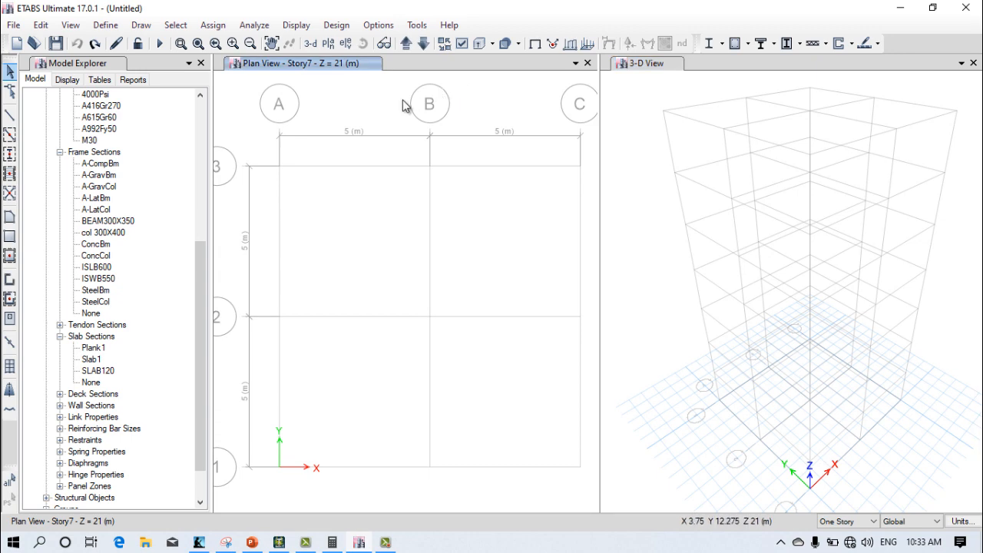
{"action": "left_click", "coordinate": [329, 44]}
{"action": "left_click", "coordinate": [414, 223]}
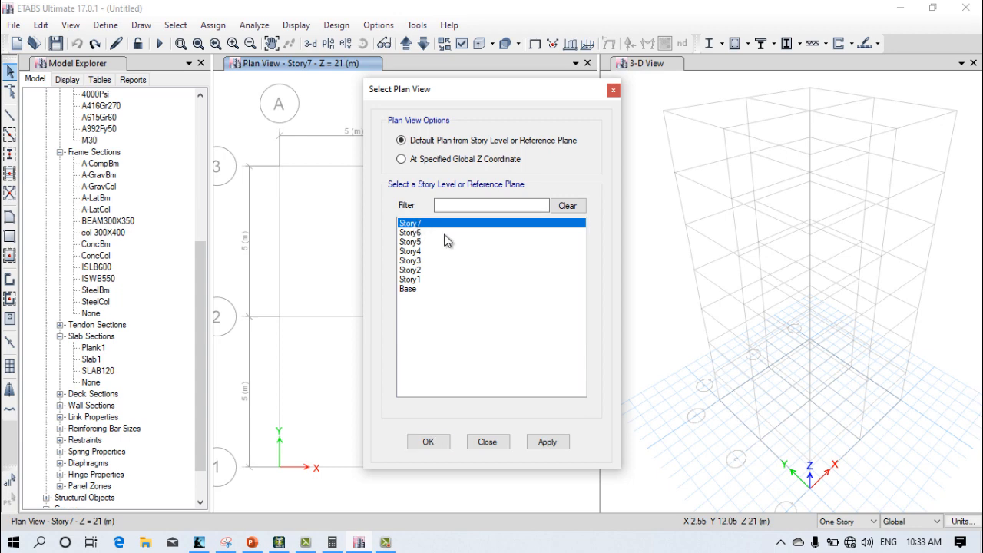
{"action": "left_click", "coordinate": [555, 446]}
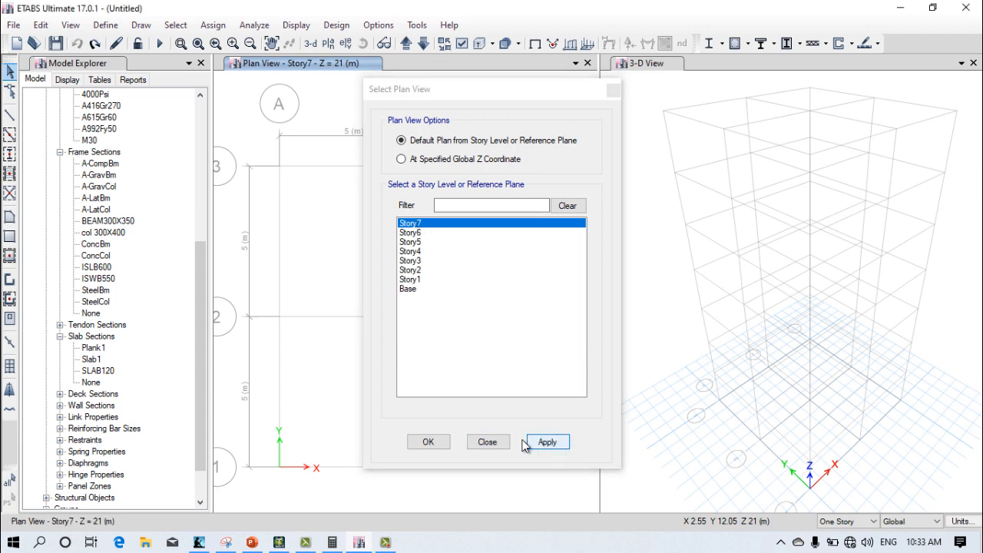
{"action": "left_click", "coordinate": [430, 442]}
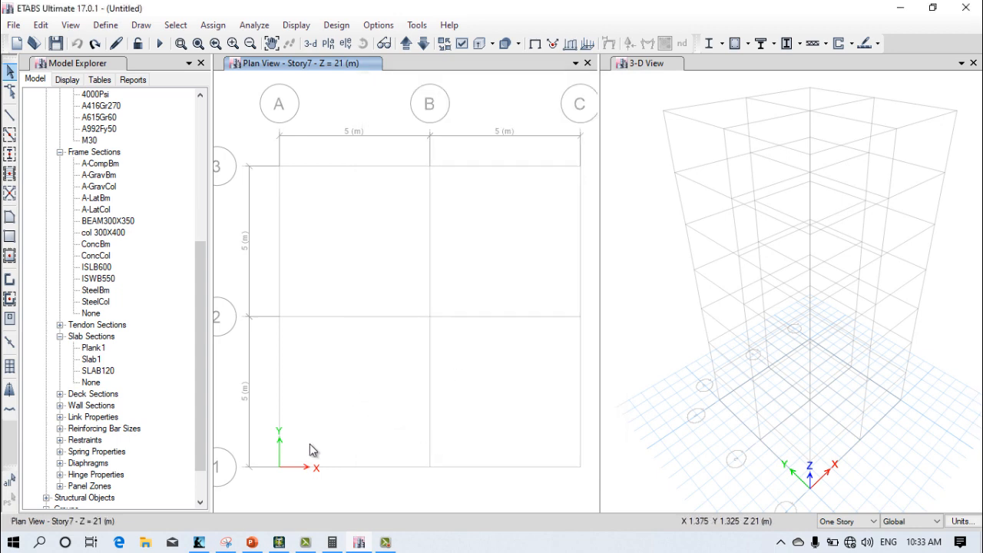
Step: Quick-draw BEAM300X350 beams along every grid segment between lines A–C and 1–3 on Story7
{"action": "left_click", "coordinate": [12, 136]}
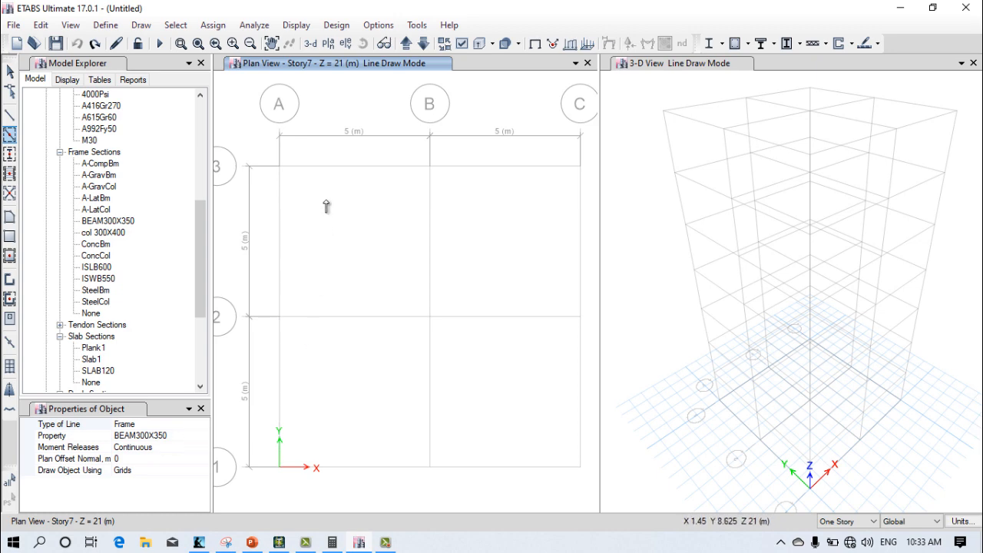
{"action": "left_click", "coordinate": [339, 170]}
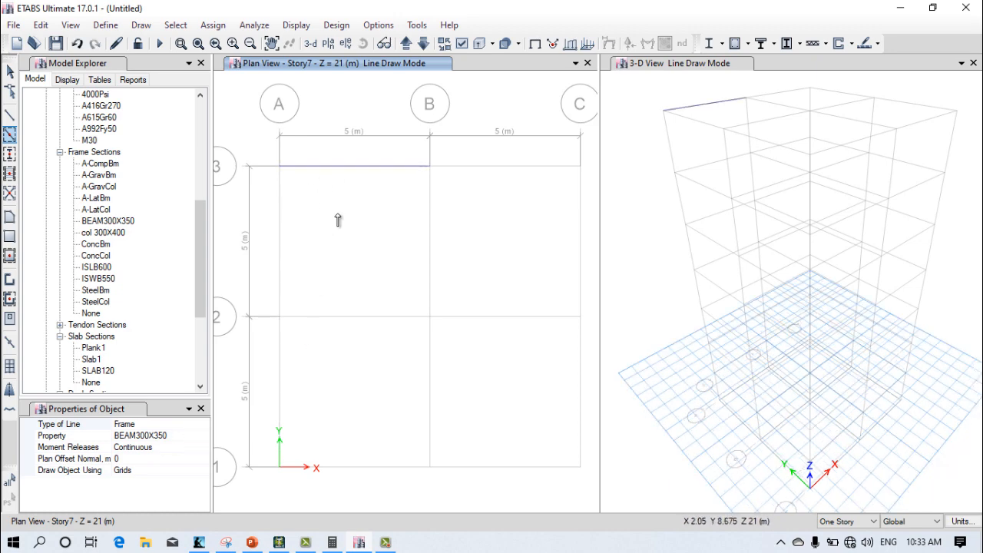
{"action": "left_click", "coordinate": [276, 236]}
{"action": "left_click", "coordinate": [333, 317]}
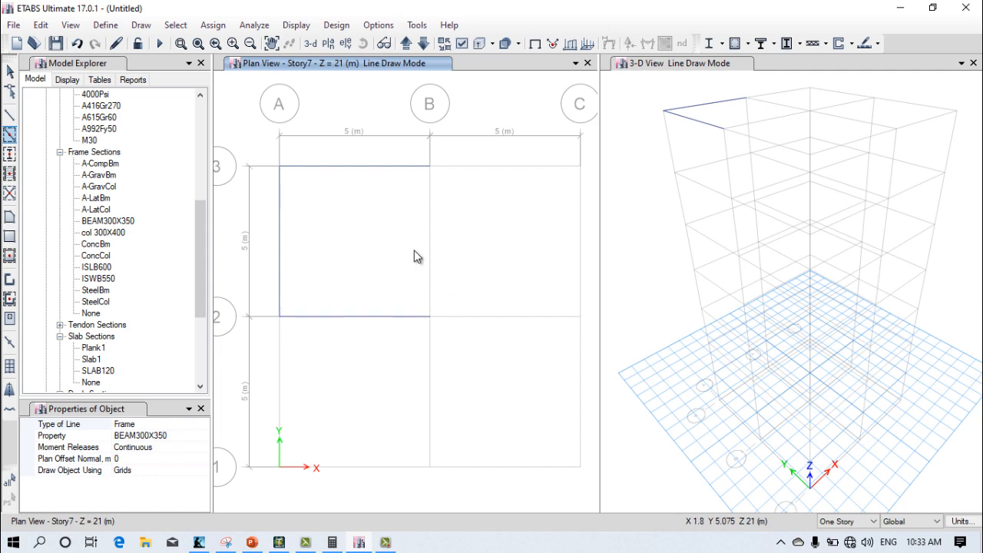
{"action": "left_click", "coordinate": [430, 234]}
{"action": "left_click", "coordinate": [474, 315]}
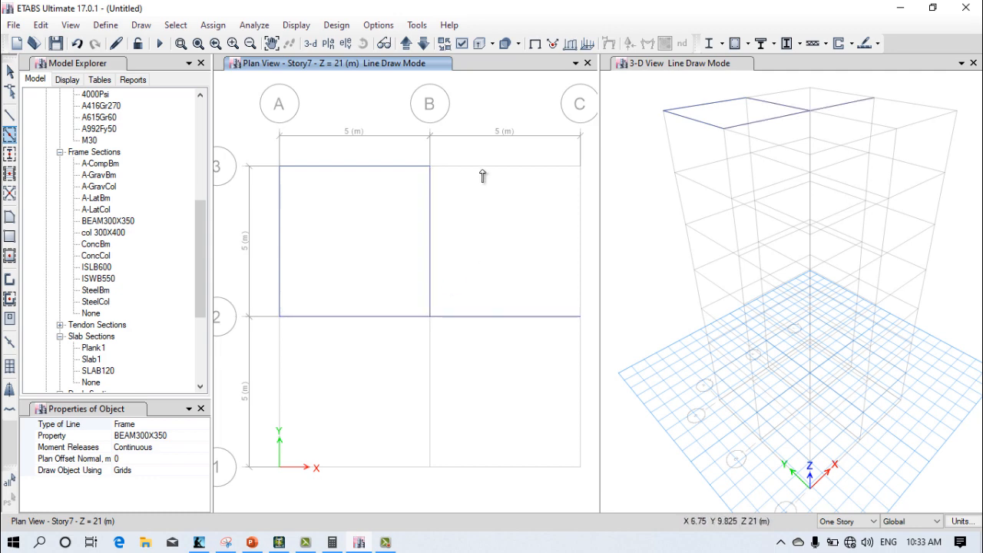
{"action": "left_click", "coordinate": [484, 169]}
{"action": "left_click", "coordinate": [582, 242]}
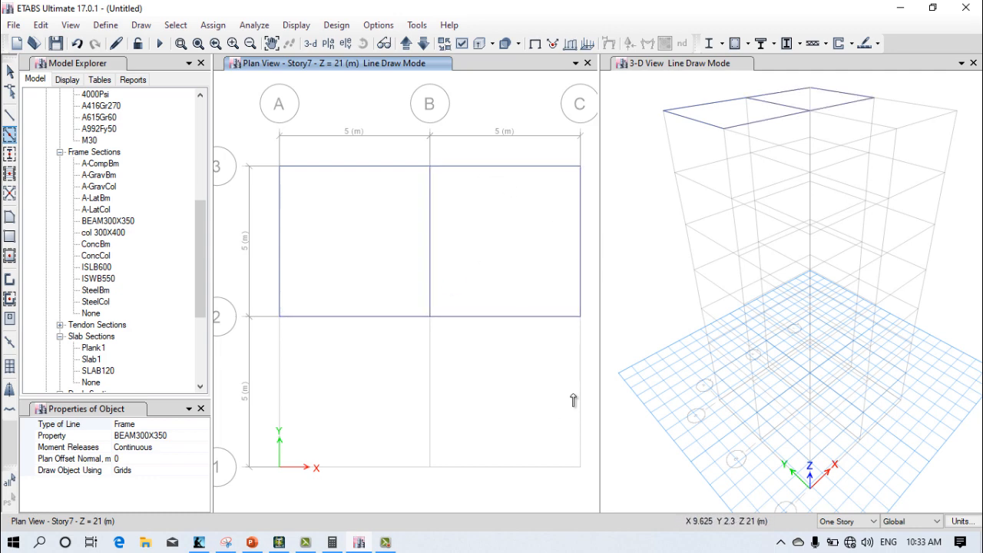
{"action": "left_click", "coordinate": [581, 395]}
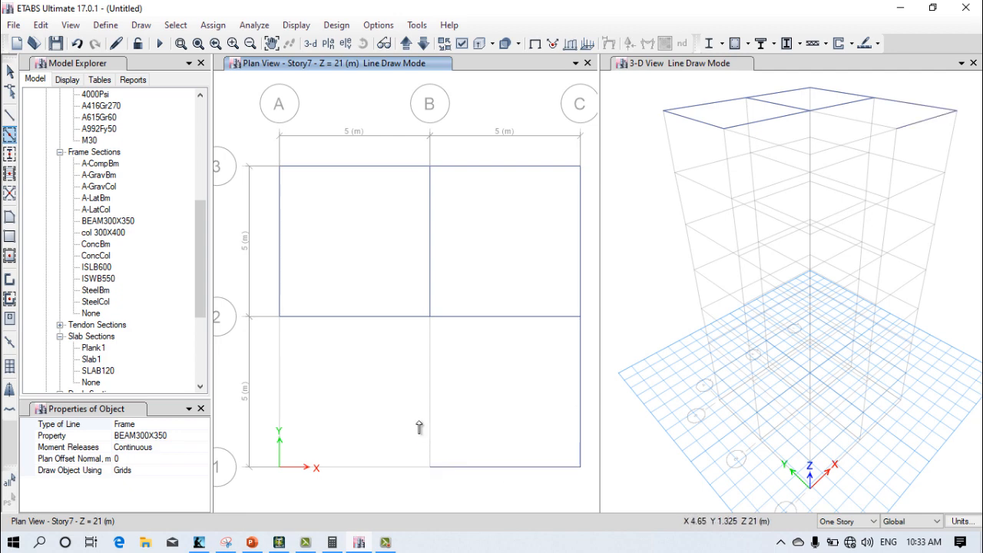
{"action": "left_click", "coordinate": [407, 466]}
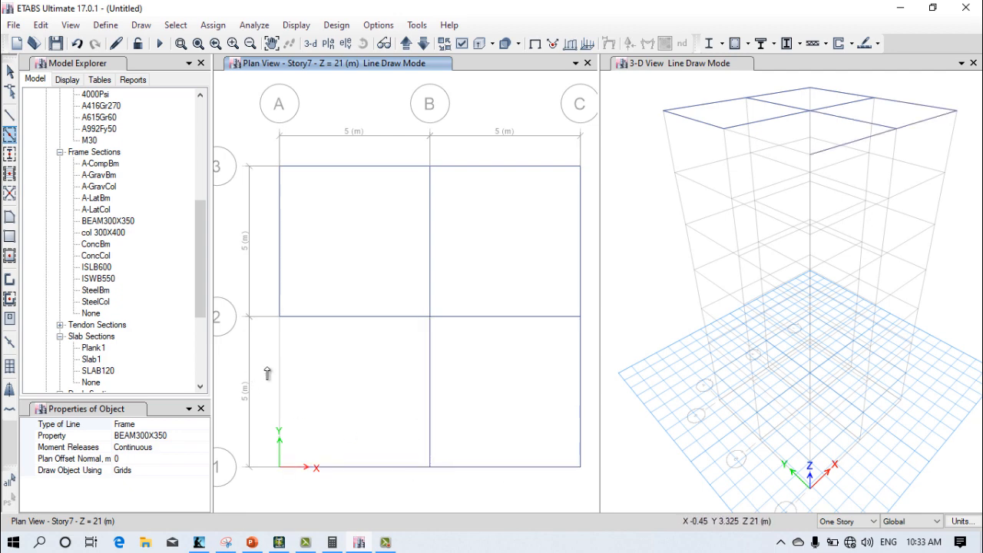
{"action": "left_click", "coordinate": [278, 382]}
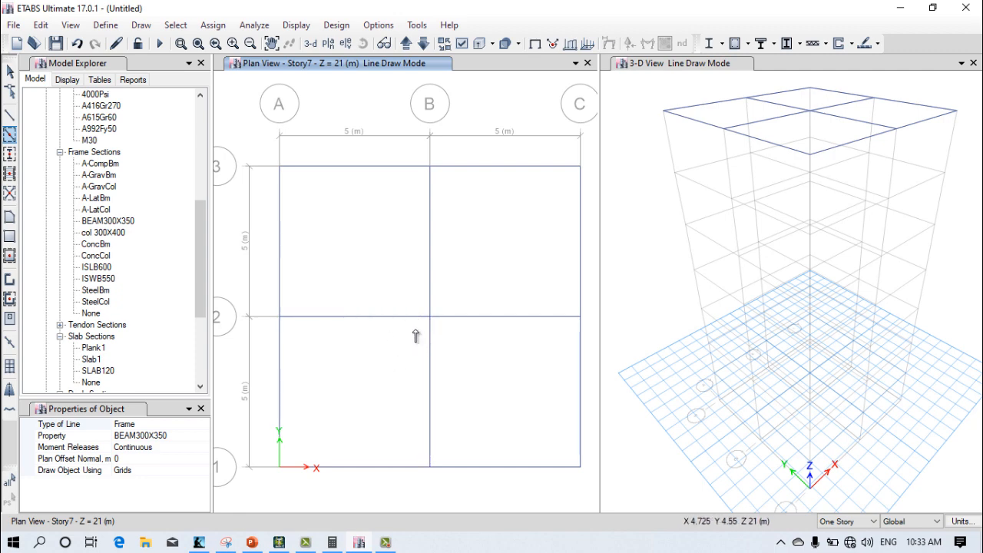
Step: Switch the plan view window to the Story6 level
{"action": "left_click", "coordinate": [327, 43]}
{"action": "left_click", "coordinate": [409, 232]}
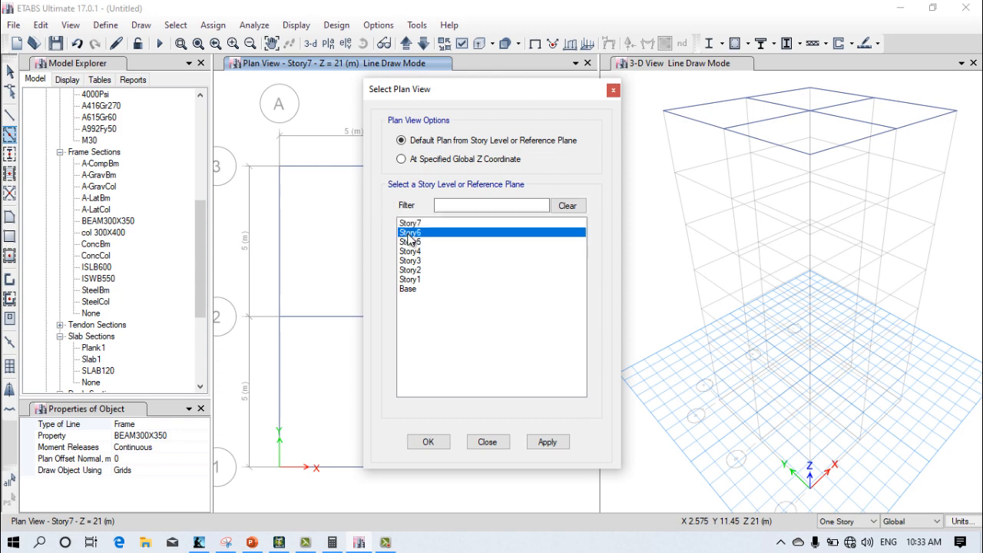
{"action": "left_click", "coordinate": [550, 441]}
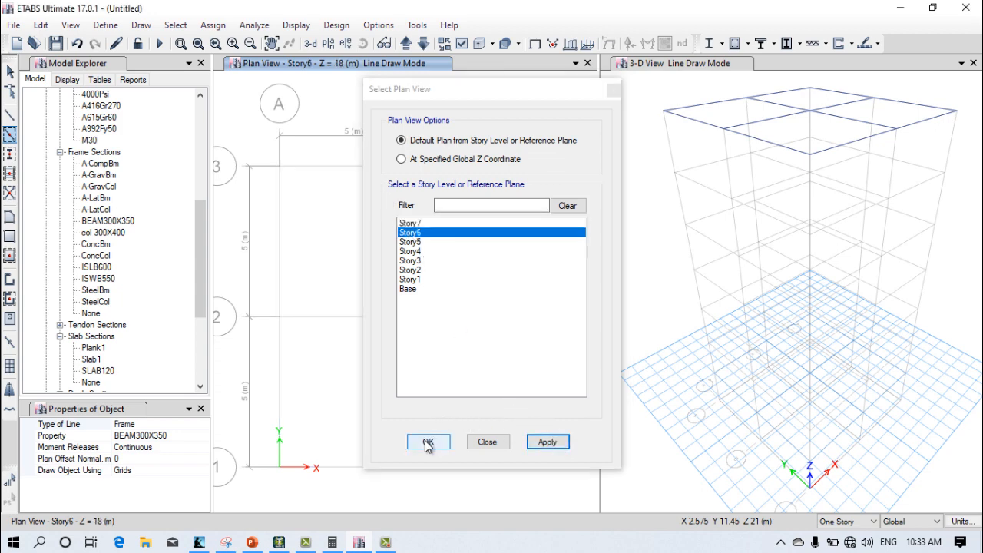
{"action": "left_click", "coordinate": [428, 443]}
Step: Quick-draw BEAM300X350 beams along every grid segment between lines A–C and 1–3 on Story6
{"action": "left_click", "coordinate": [320, 166]}
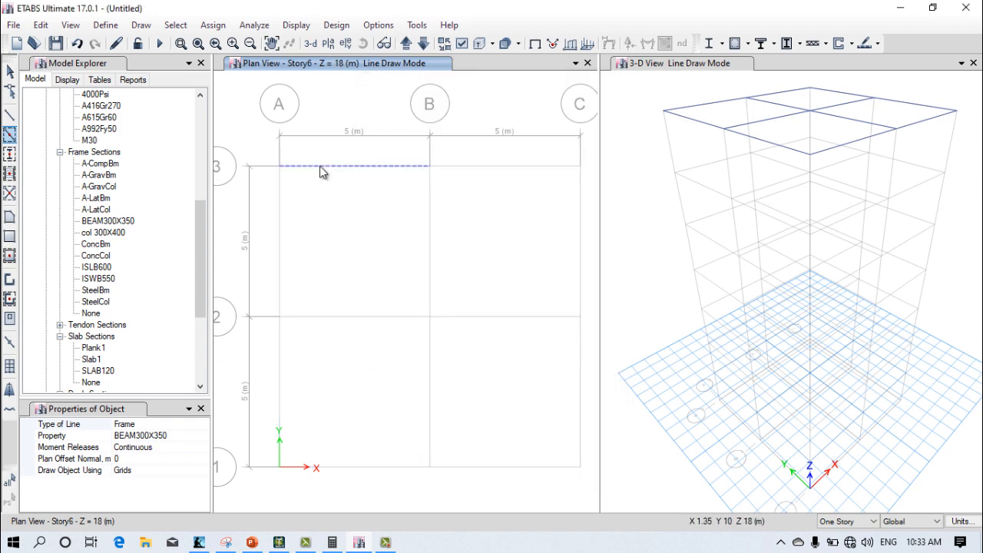
{"action": "left_click", "coordinate": [281, 248]}
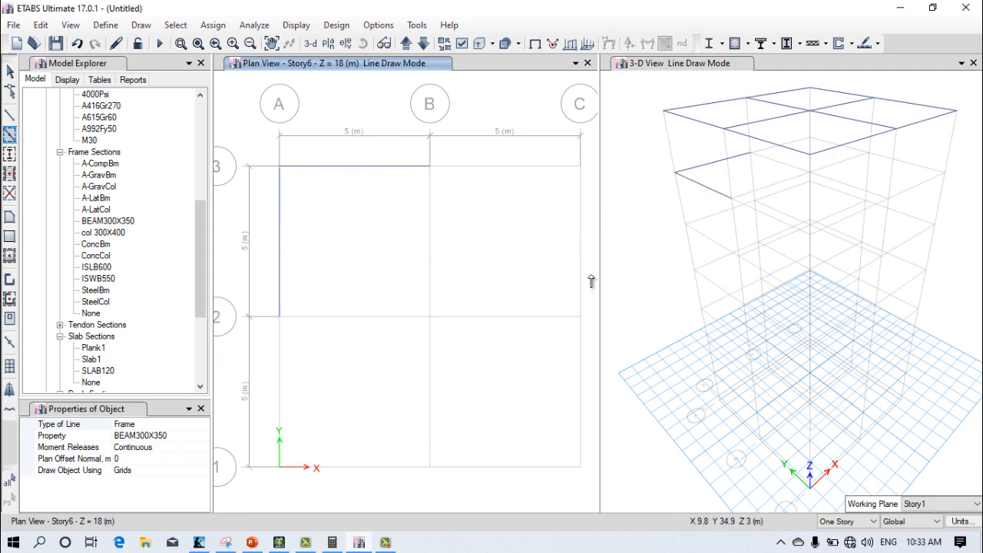
{"action": "left_click", "coordinate": [404, 317]}
{"action": "left_click", "coordinate": [429, 290]}
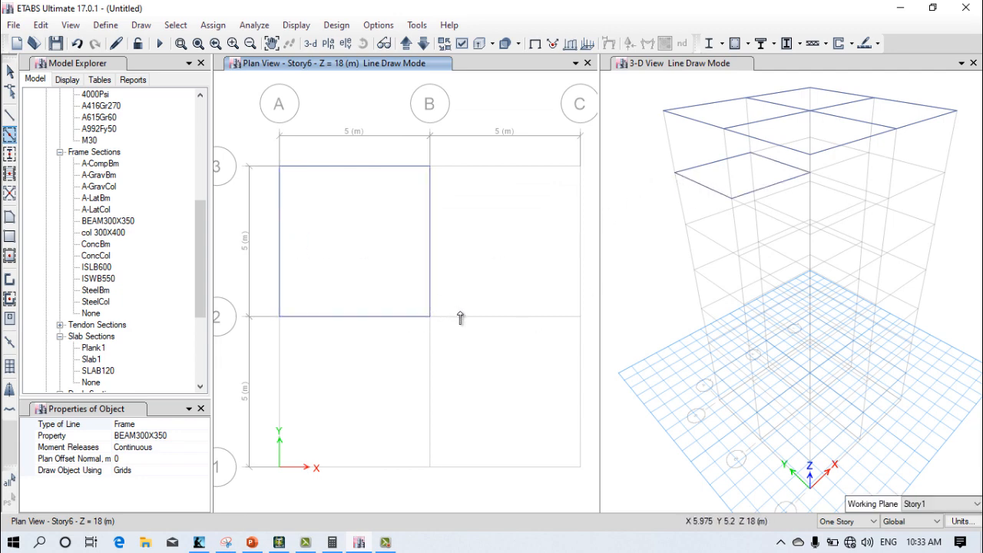
{"action": "left_click", "coordinate": [538, 321]}
{"action": "left_click", "coordinate": [512, 171]}
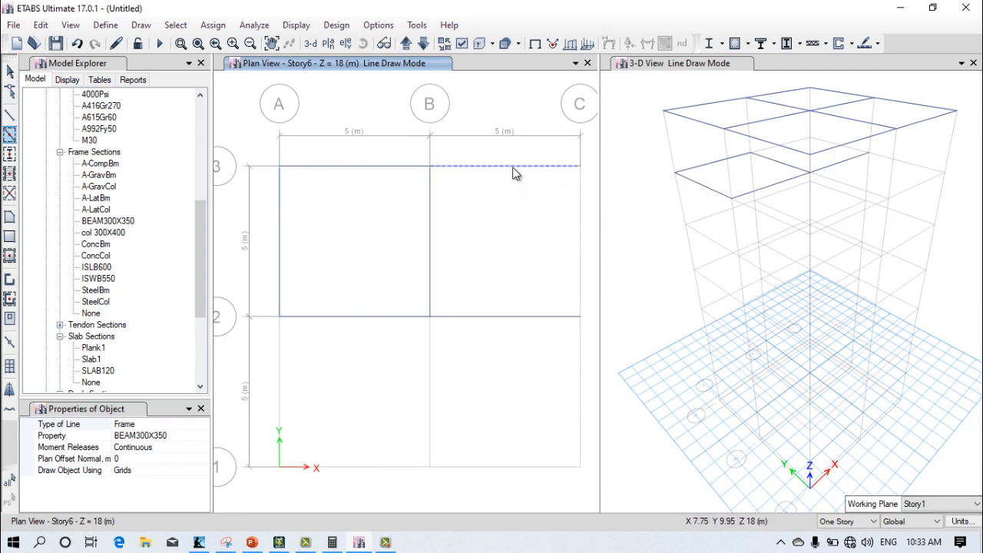
{"action": "left_click", "coordinate": [581, 240]}
{"action": "left_click", "coordinate": [580, 382]}
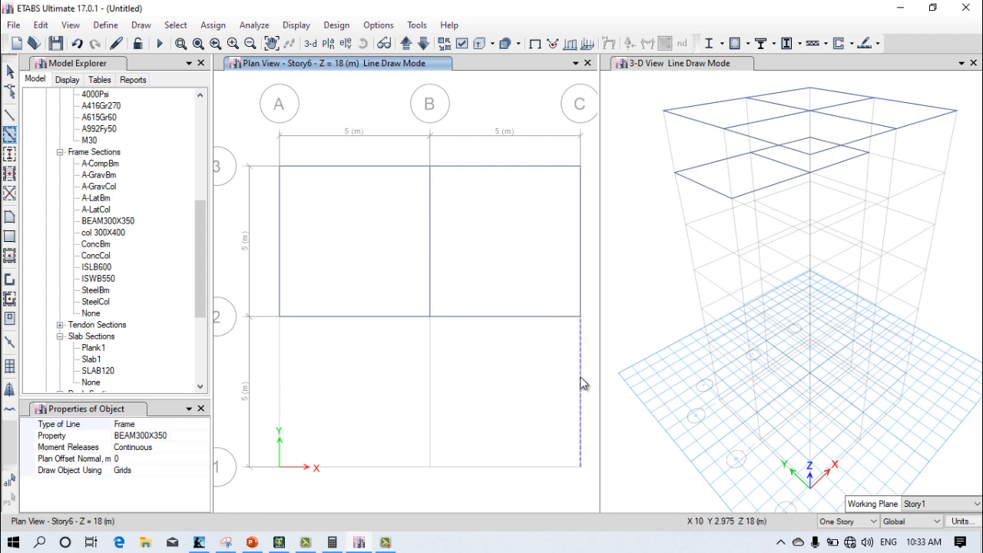
{"action": "left_click", "coordinate": [540, 467]}
{"action": "left_click", "coordinate": [427, 394]}
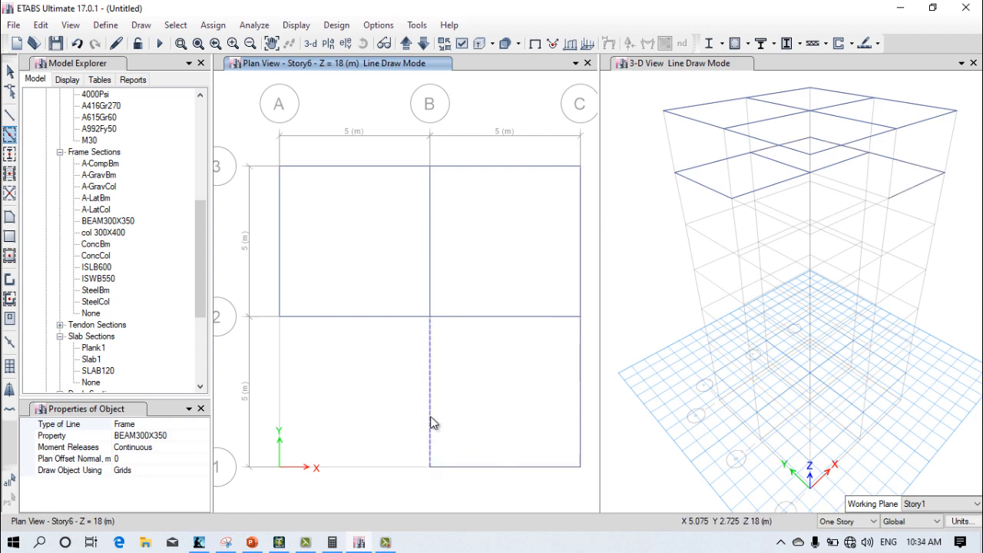
{"action": "left_click", "coordinate": [361, 468]}
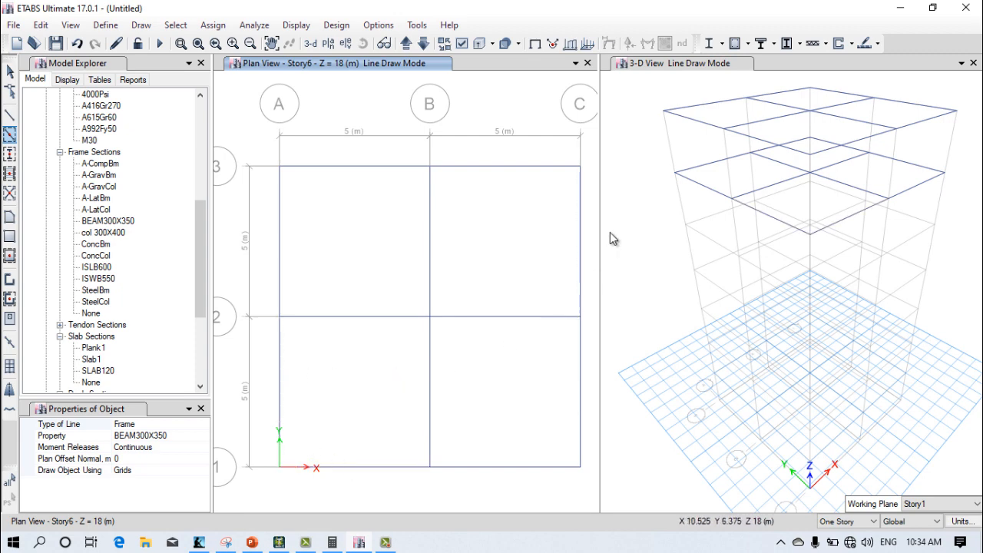
Step: Display the drawn beams as extruded sections in the 3-D view, and make the Story6 plan window active again
{"action": "left_click", "coordinate": [624, 216]}
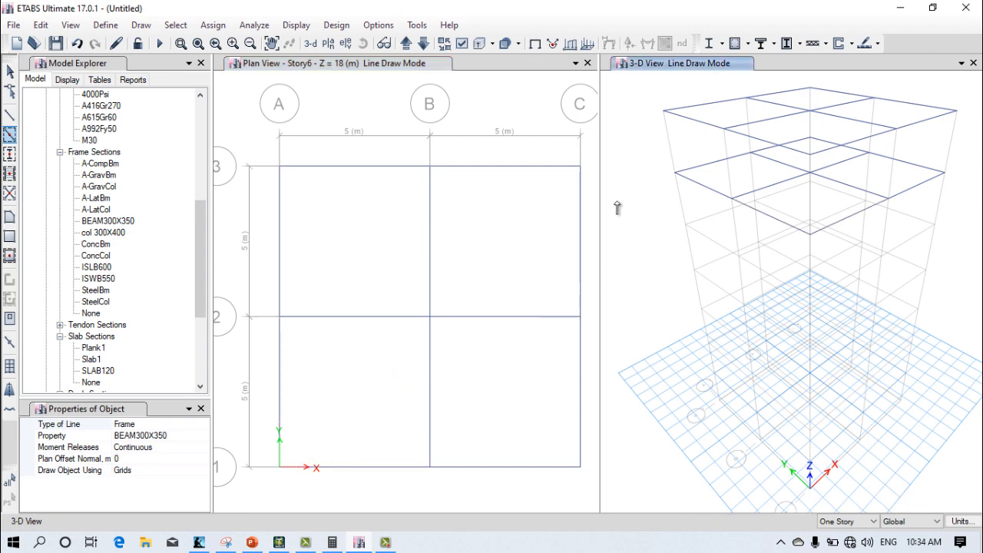
{"action": "left_click", "coordinate": [477, 44]}
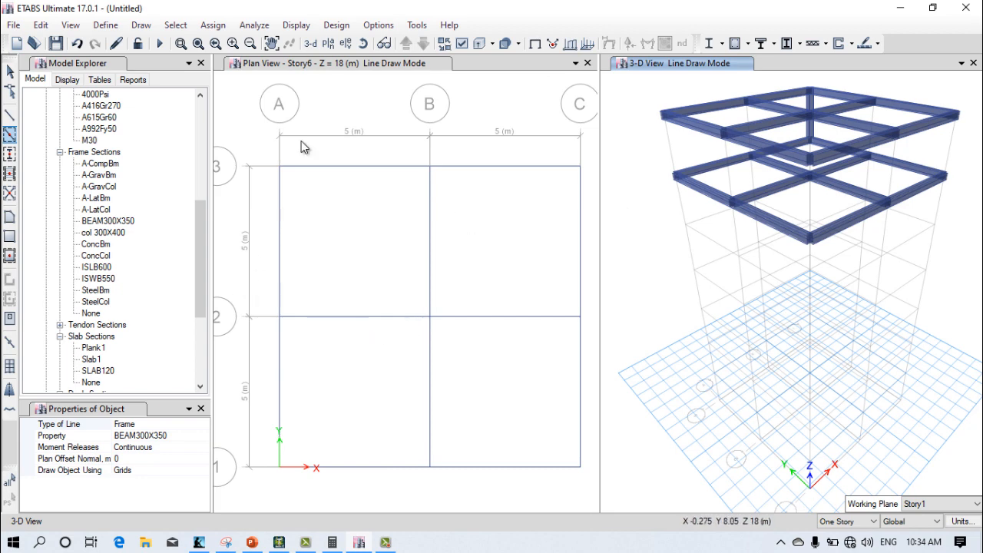
{"action": "left_click", "coordinate": [445, 67]}
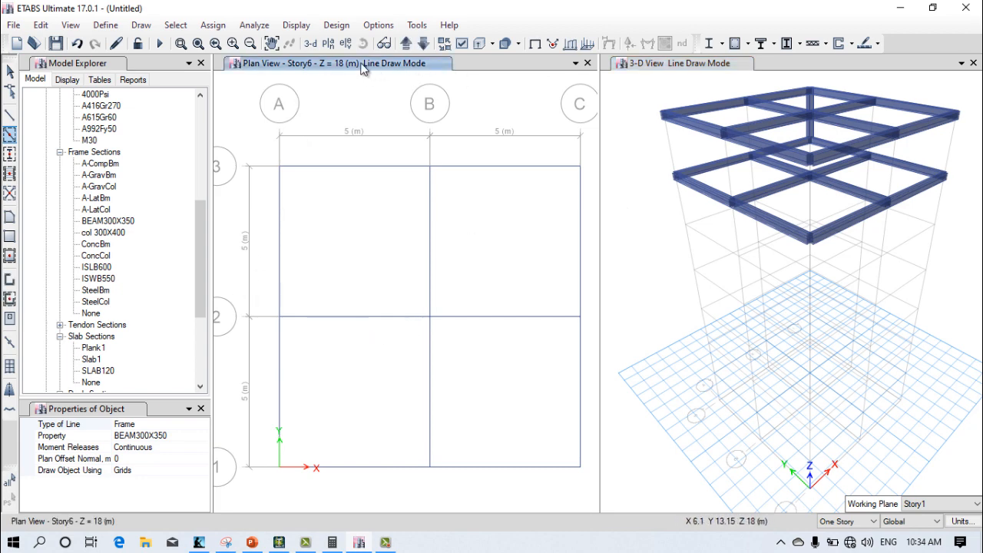
Step: Switch the plan view window to the Story5 level
{"action": "left_click", "coordinate": [328, 44]}
{"action": "left_click", "coordinate": [412, 241]}
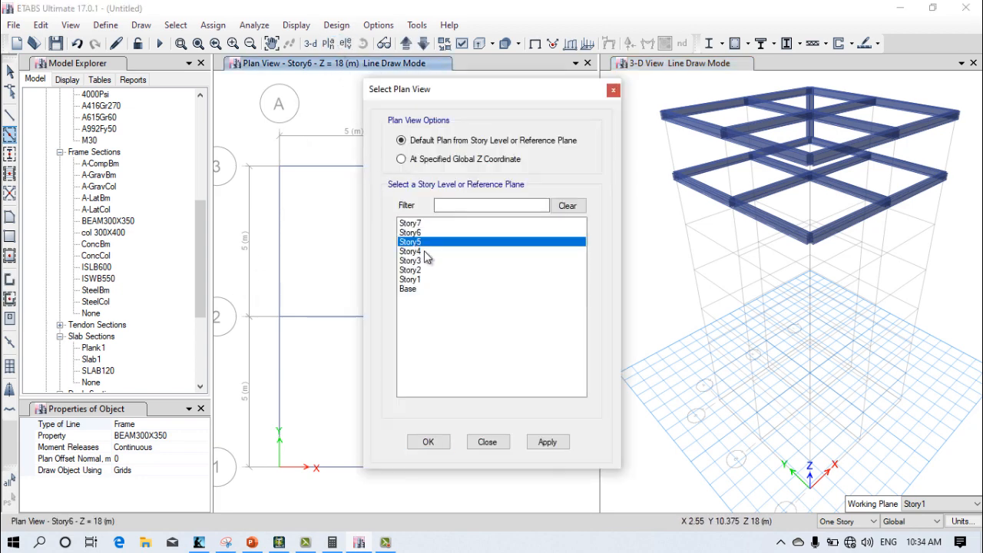
{"action": "left_click", "coordinate": [547, 442]}
{"action": "left_click", "coordinate": [430, 441]}
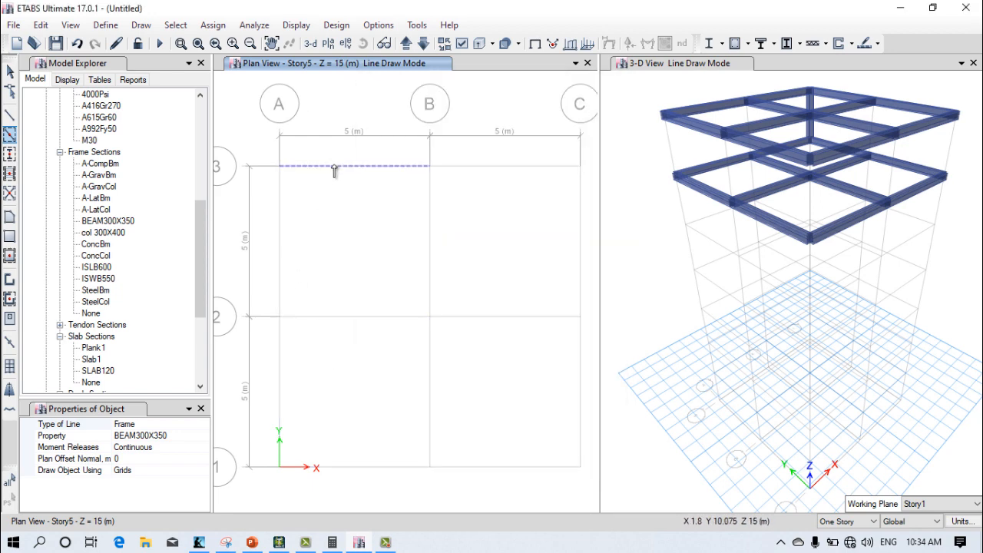
Step: Quick-draw BEAM300X350 beams along every grid segment between lines A–C and 1–3 on Story5
{"action": "left_click", "coordinate": [334, 169]}
{"action": "left_click", "coordinate": [374, 316]}
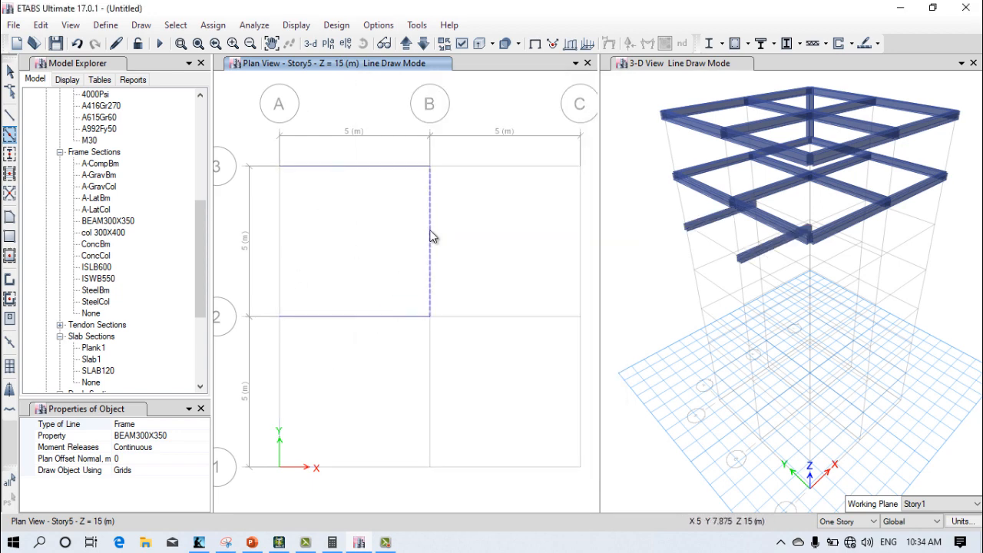
{"action": "left_click", "coordinate": [431, 233]}
{"action": "left_click", "coordinate": [280, 229]}
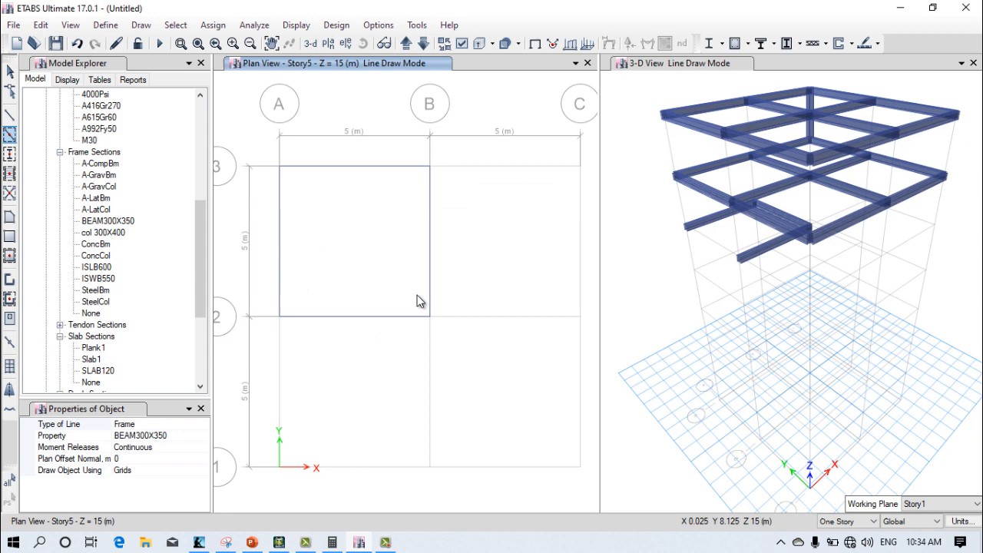
{"action": "left_click", "coordinate": [480, 317]}
{"action": "left_click", "coordinate": [578, 239]}
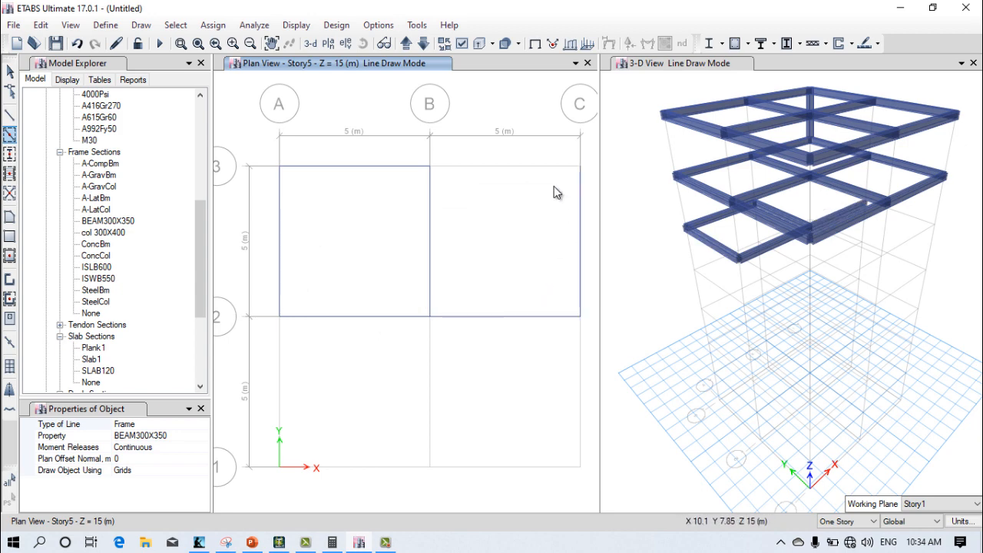
{"action": "left_click", "coordinate": [533, 167]}
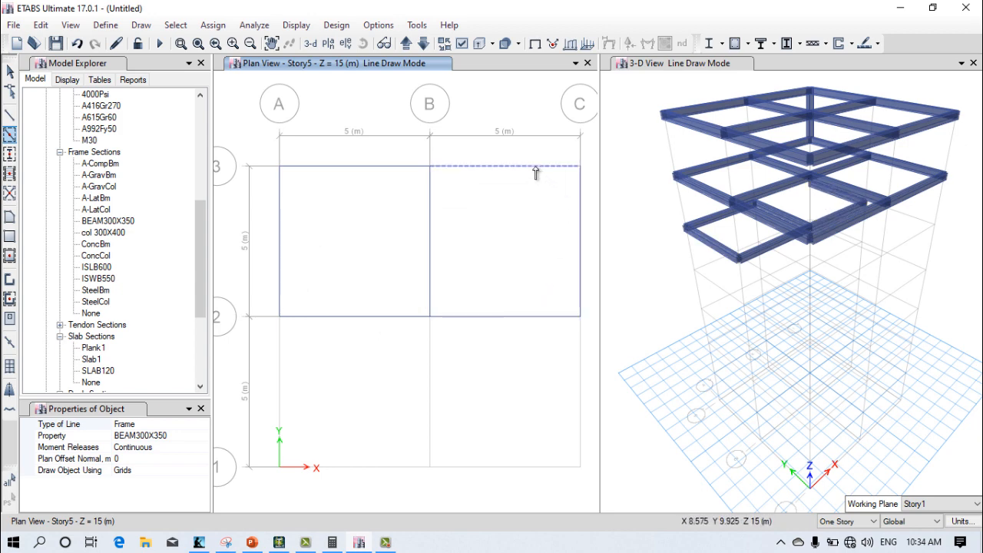
{"action": "left_click", "coordinate": [430, 384]}
{"action": "left_click", "coordinate": [474, 464]}
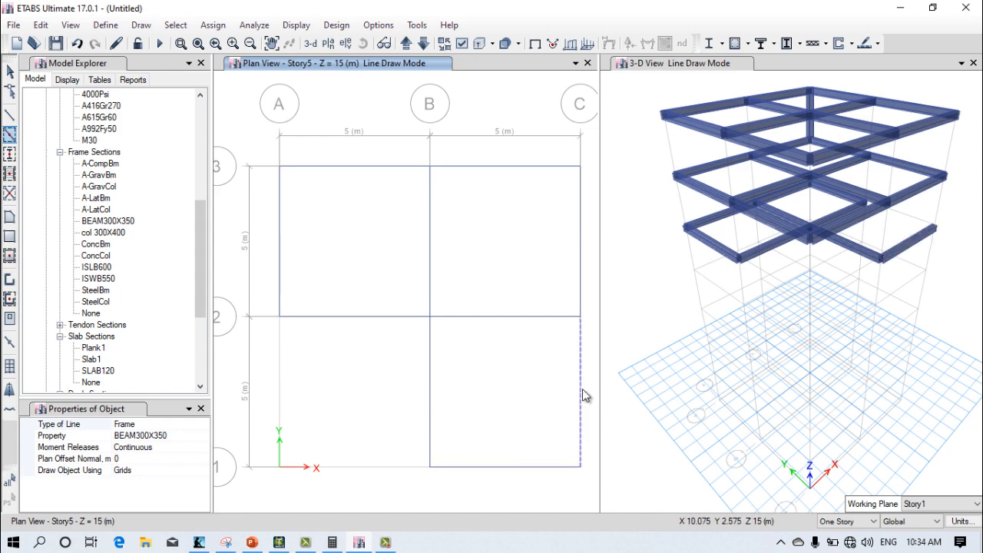
{"action": "left_click", "coordinate": [583, 395]}
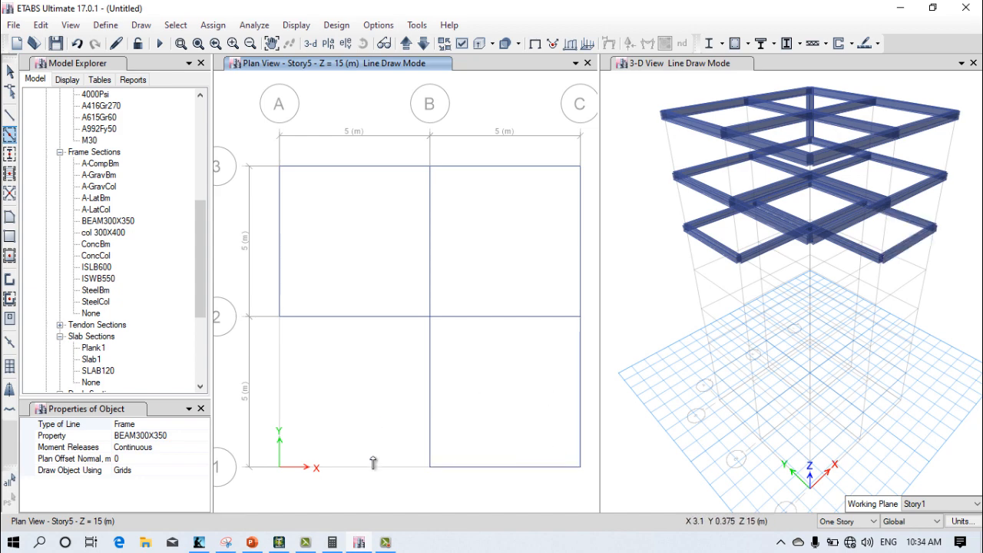
{"action": "left_click", "coordinate": [278, 385]}
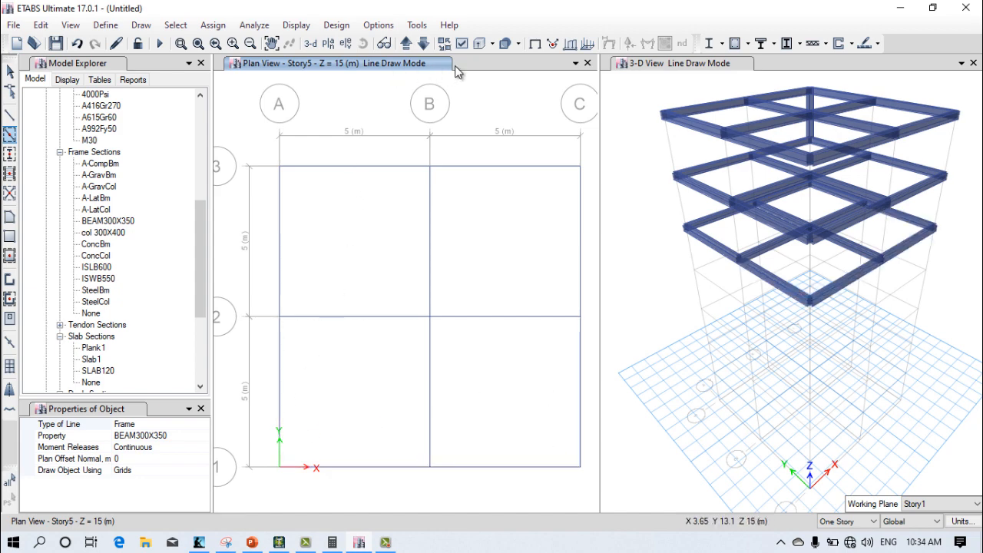
Step: Switch the plan view window to the Story4 level
{"action": "left_click", "coordinate": [328, 43]}
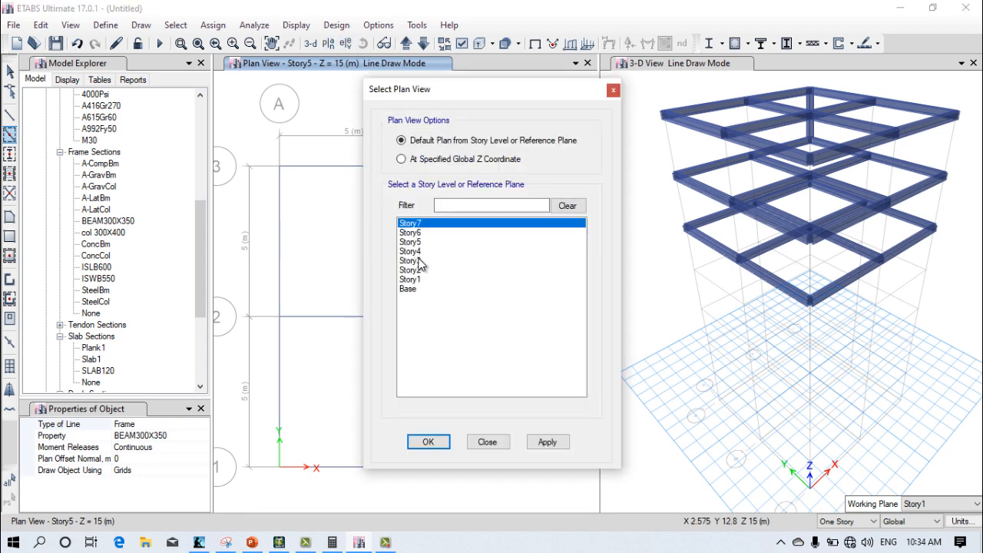
{"action": "left_click", "coordinate": [421, 252]}
{"action": "left_click", "coordinate": [425, 442]}
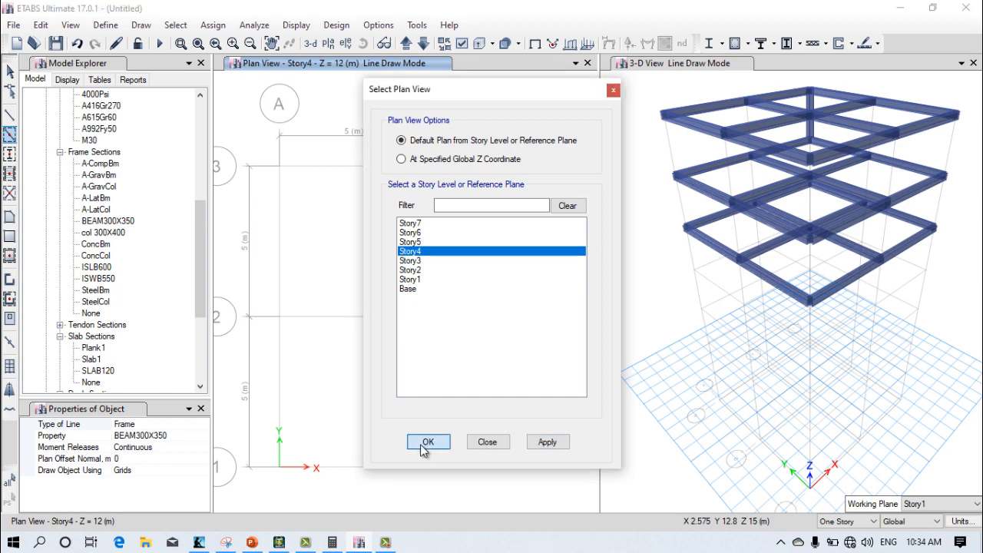
Step: Quick-draw BEAM300X350 beams along every grid segment between lines A–C and 1–3 on Story4
{"action": "left_click", "coordinate": [326, 166]}
{"action": "left_click", "coordinate": [282, 212]}
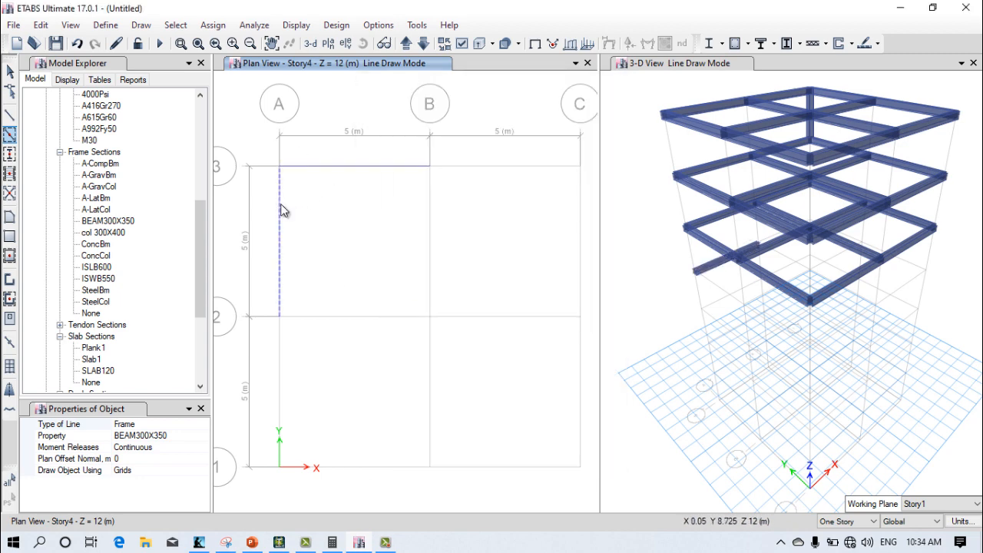
{"action": "left_click", "coordinate": [350, 316]}
{"action": "left_click", "coordinate": [428, 253]}
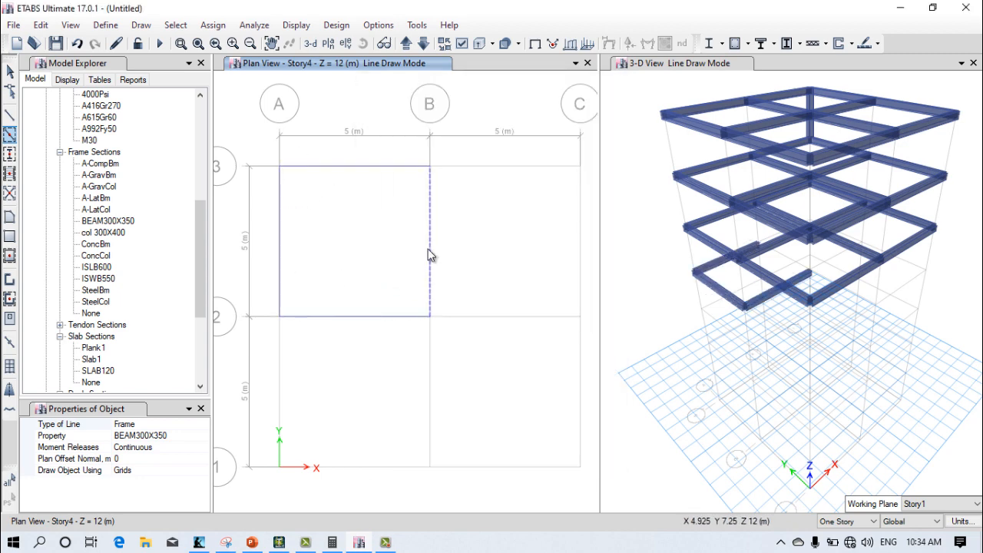
{"action": "left_click", "coordinate": [464, 170]}
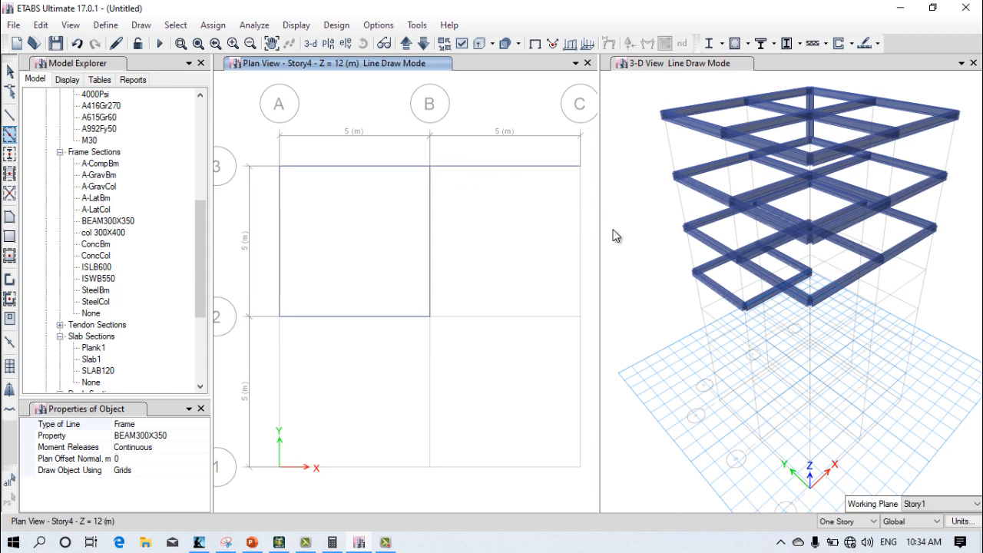
{"action": "left_click", "coordinate": [581, 230]}
{"action": "left_click", "coordinate": [478, 322]}
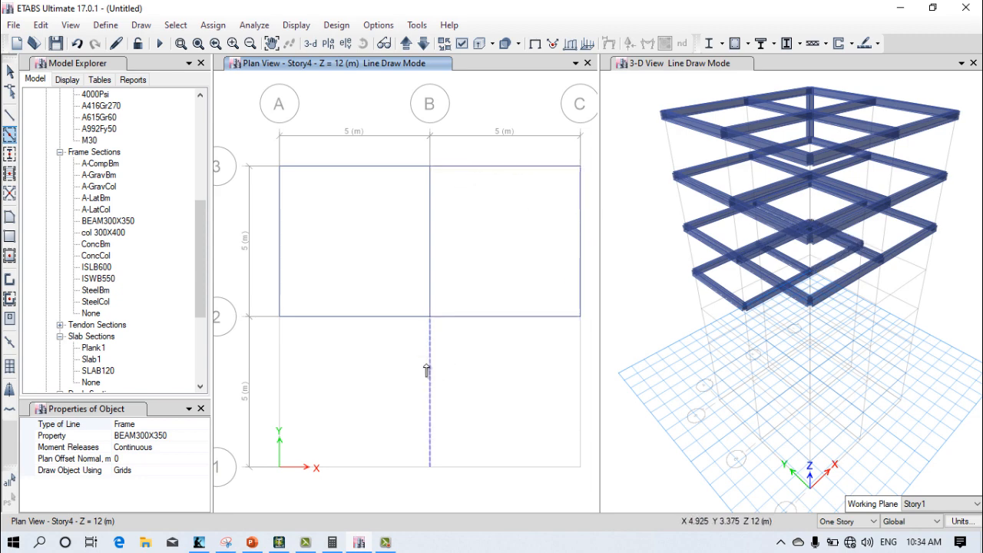
{"action": "left_click", "coordinate": [434, 372]}
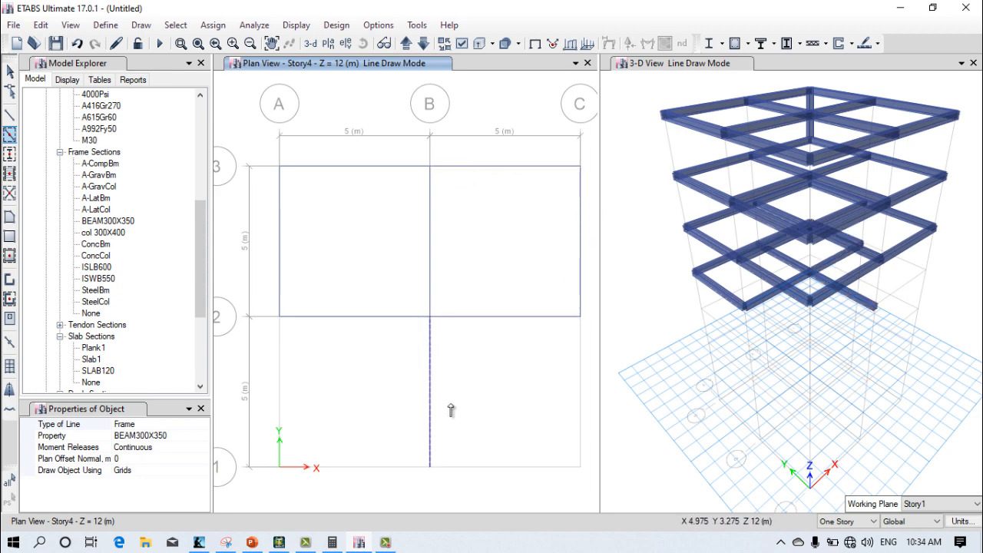
{"action": "left_click", "coordinate": [499, 470]}
{"action": "left_click", "coordinate": [581, 408]}
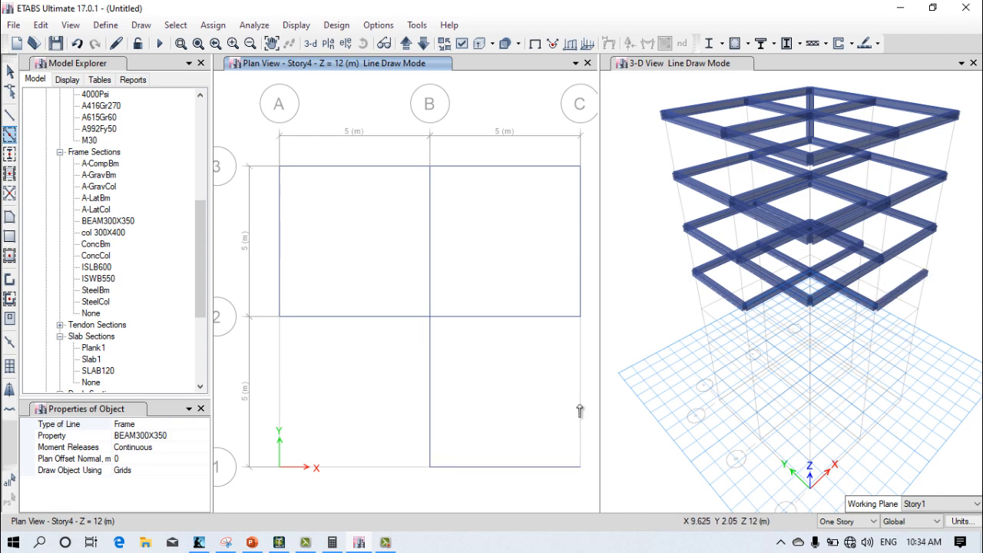
{"action": "left_click", "coordinate": [356, 468]}
{"action": "left_click", "coordinate": [280, 374]}
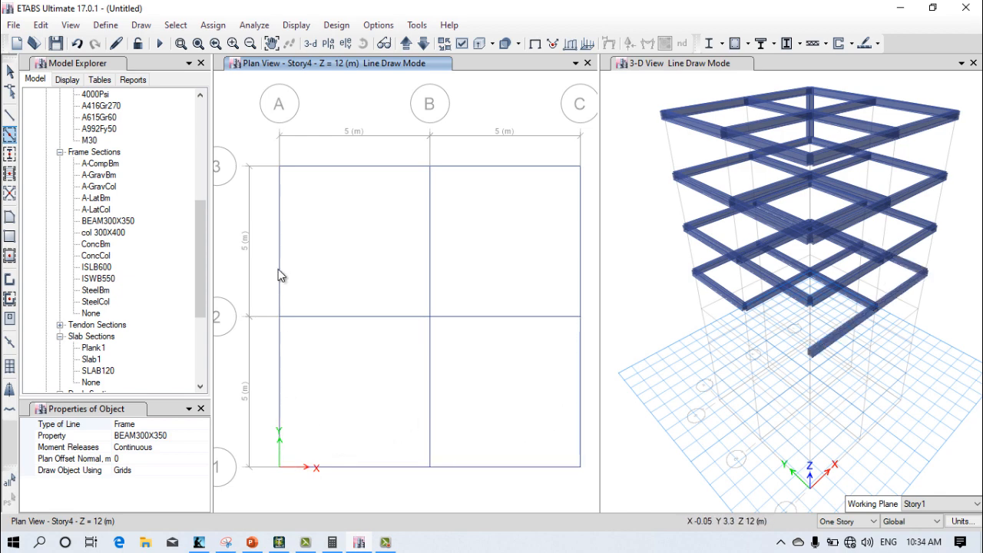
Step: Switch the plan view window to the Story3 level
{"action": "left_click", "coordinate": [328, 43]}
{"action": "left_click", "coordinate": [410, 262]}
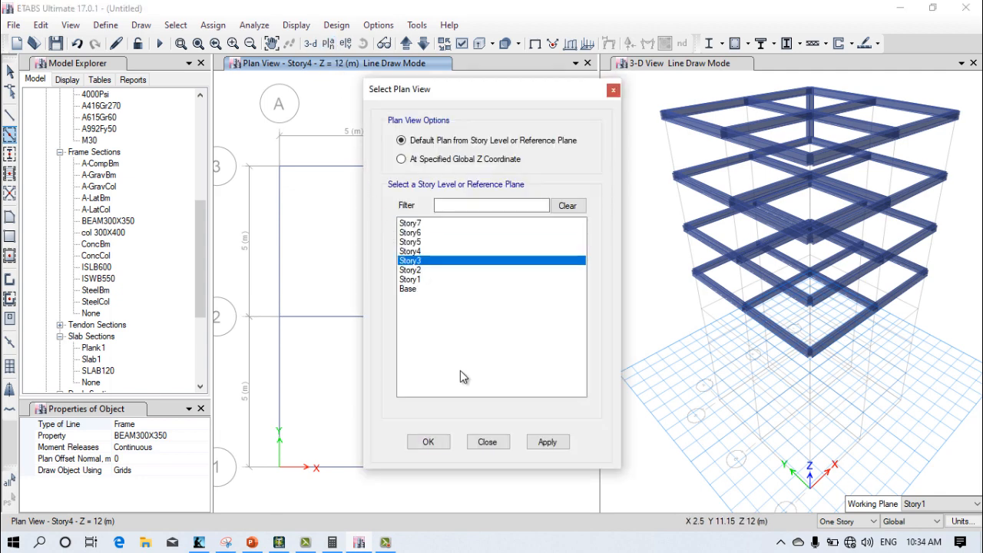
{"action": "left_click", "coordinate": [548, 442]}
{"action": "left_click", "coordinate": [428, 441]}
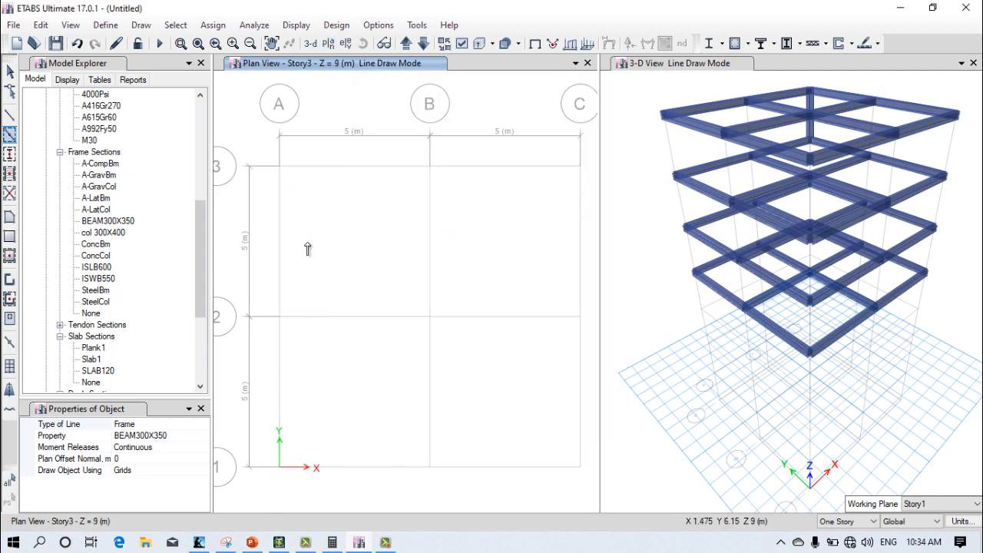
Step: Quick-draw BEAM300X350 beams along every grid segment between lines A–C and 1–3 on Story3
{"action": "left_click", "coordinate": [296, 166]}
{"action": "left_click", "coordinate": [280, 184]}
{"action": "left_click", "coordinate": [334, 316]}
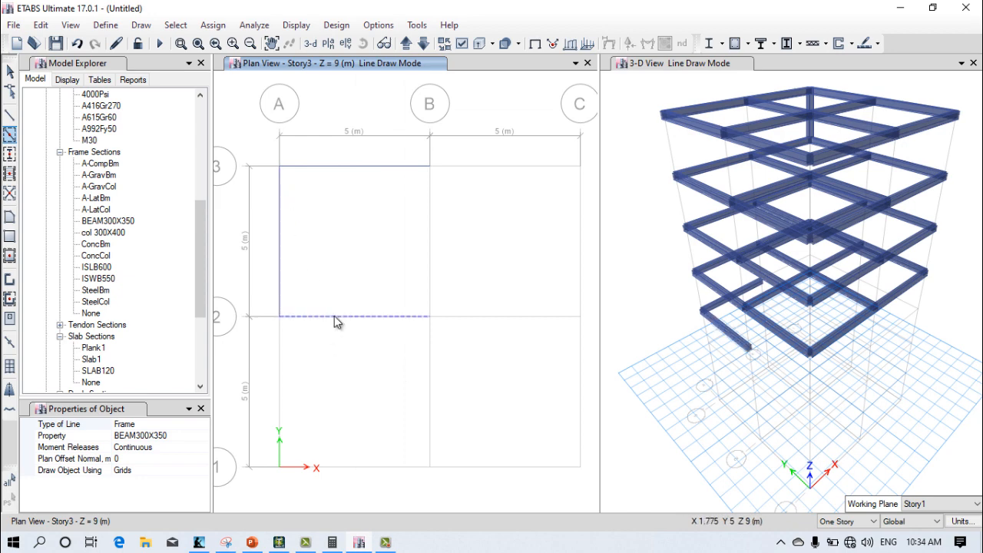
{"action": "left_click", "coordinate": [422, 248]}
{"action": "left_click", "coordinate": [465, 171]}
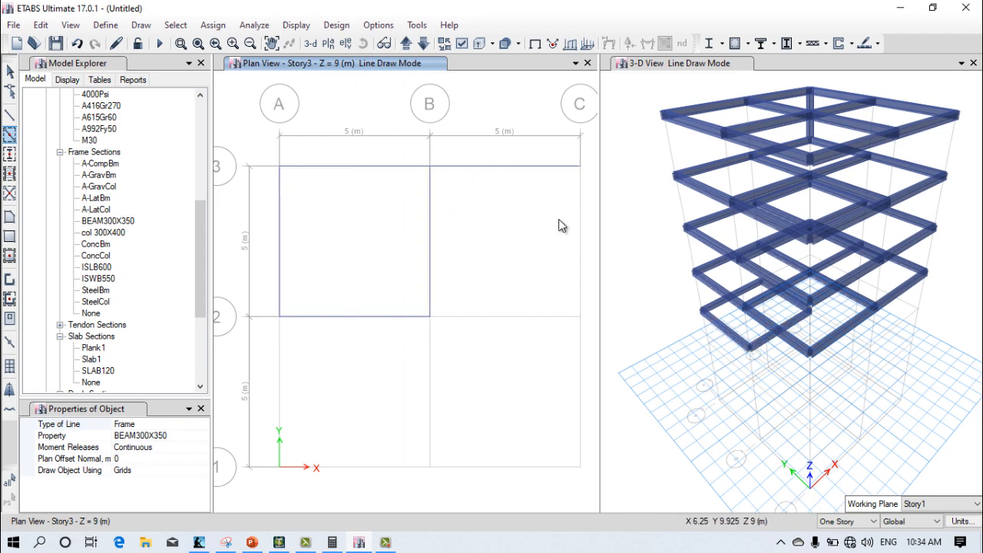
{"action": "left_click", "coordinate": [576, 246]}
{"action": "left_click", "coordinate": [521, 325]}
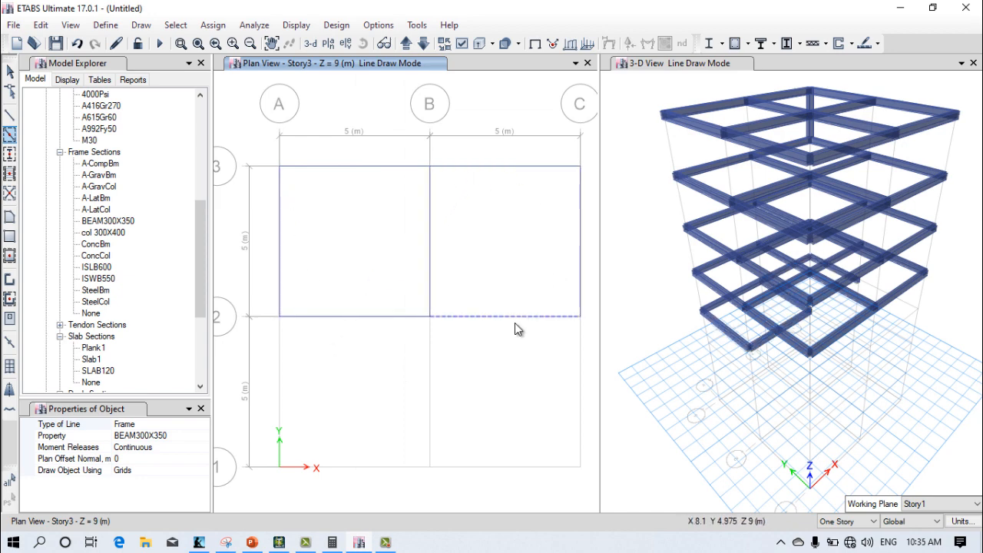
{"action": "left_click", "coordinate": [425, 387]}
{"action": "left_click", "coordinate": [504, 466]}
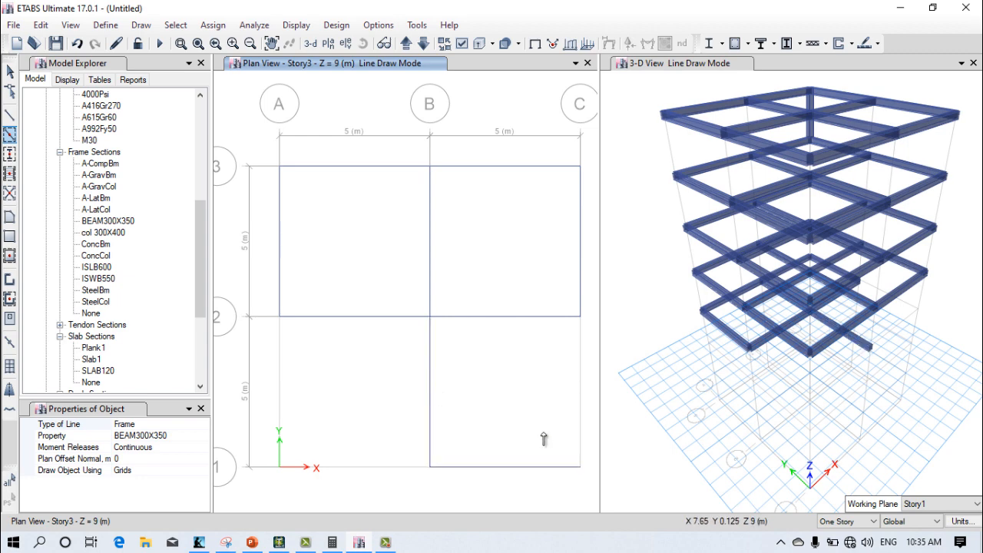
{"action": "left_click", "coordinate": [581, 392]}
{"action": "left_click", "coordinate": [330, 470]}
{"action": "left_click", "coordinate": [286, 396]}
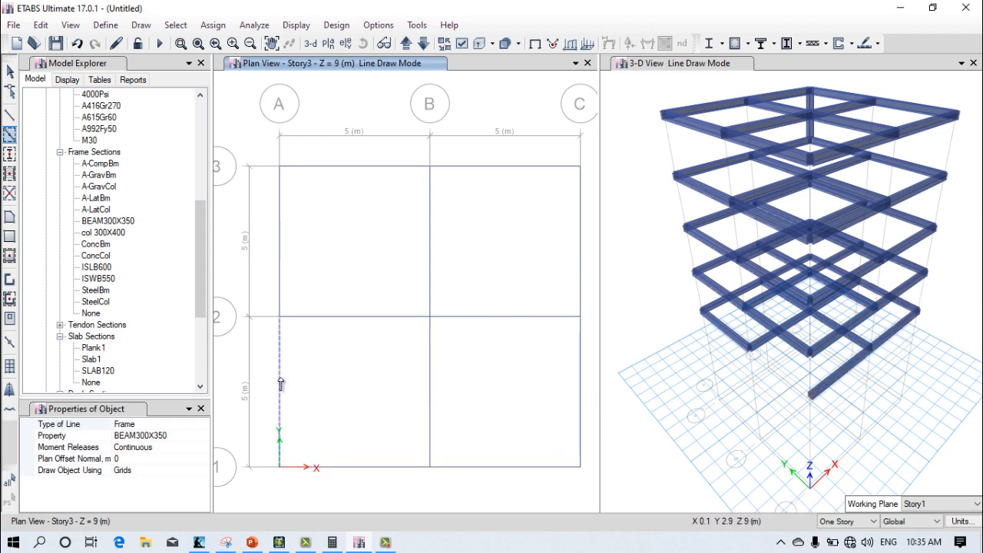
Step: Switch the plan view window to the Story2 level
{"action": "left_click", "coordinate": [328, 43]}
{"action": "left_click", "coordinate": [412, 270]}
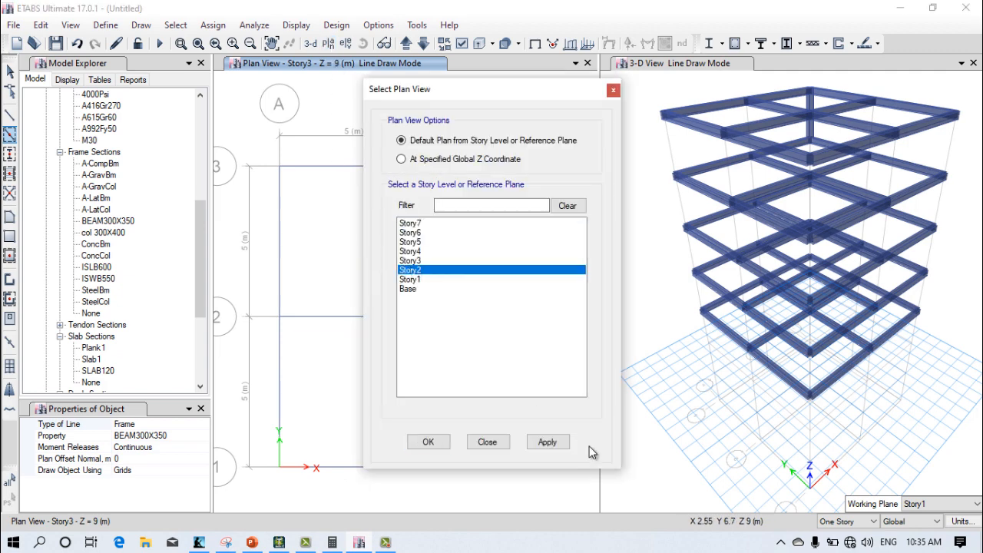
{"action": "left_click", "coordinate": [548, 441]}
{"action": "left_click", "coordinate": [428, 442]}
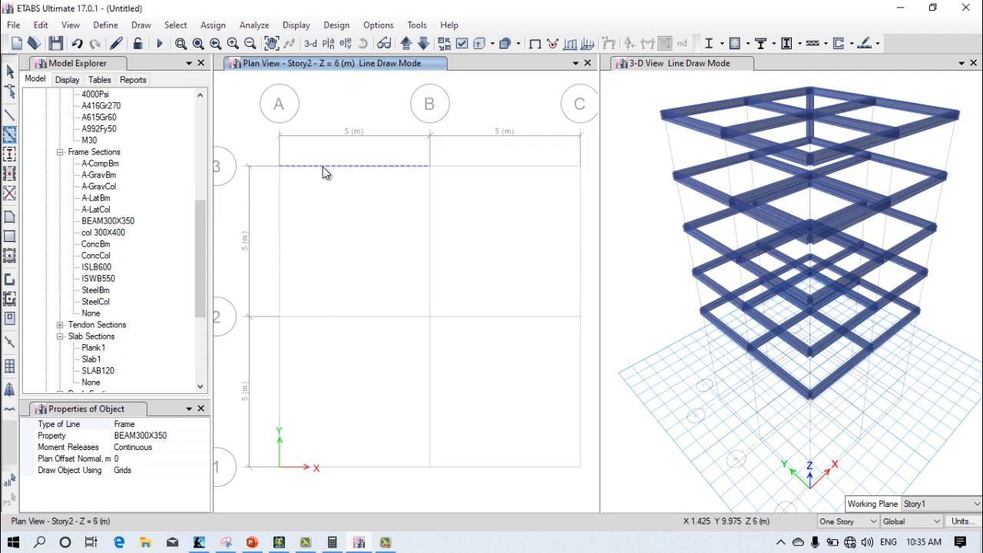
Step: Quick-draw BEAM300X350 beams along every grid segment between lines A–C and 1–3 on Story2
{"action": "left_click", "coordinate": [324, 172]}
{"action": "left_click", "coordinate": [280, 217]}
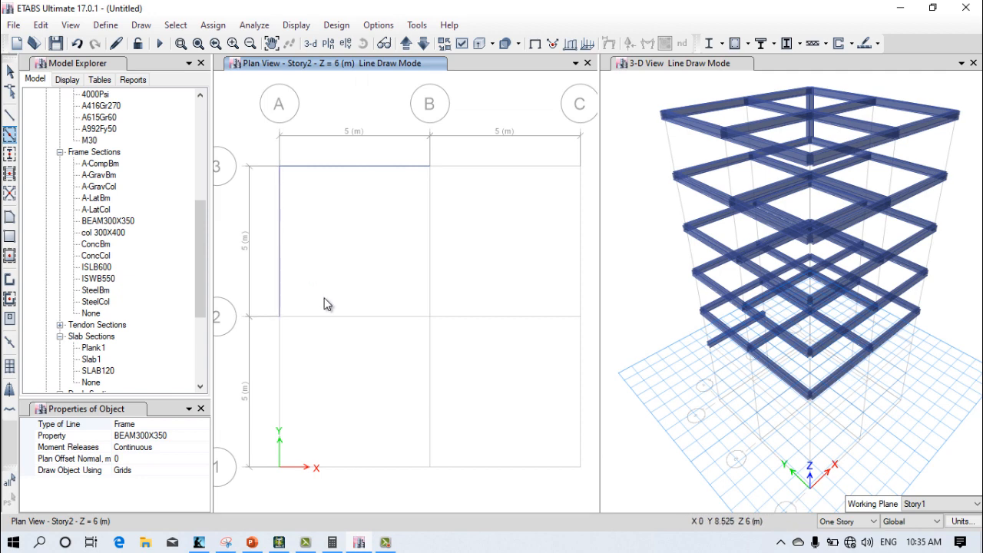
{"action": "left_click", "coordinate": [355, 317]}
{"action": "left_click", "coordinate": [432, 219]}
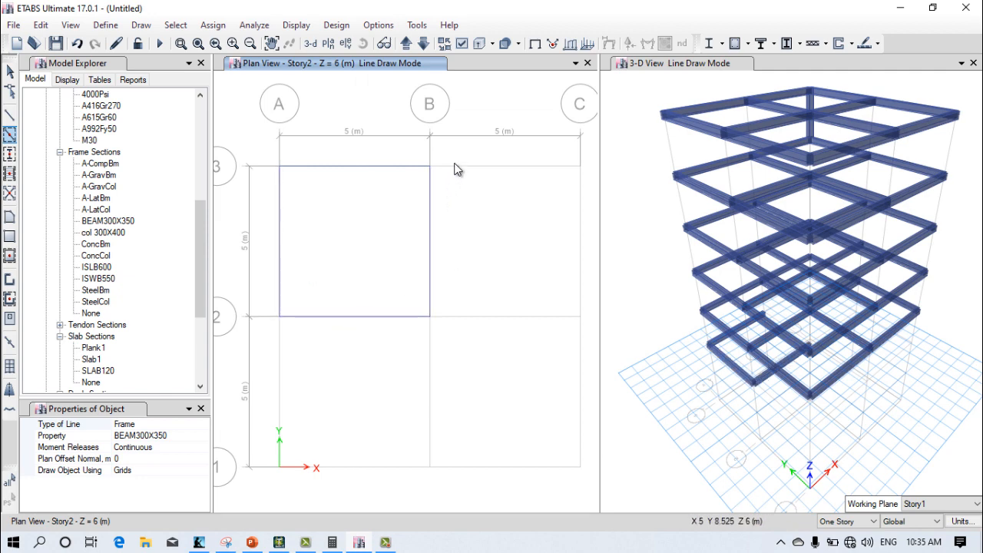
{"action": "left_click", "coordinate": [458, 166]}
{"action": "left_click", "coordinate": [583, 230]}
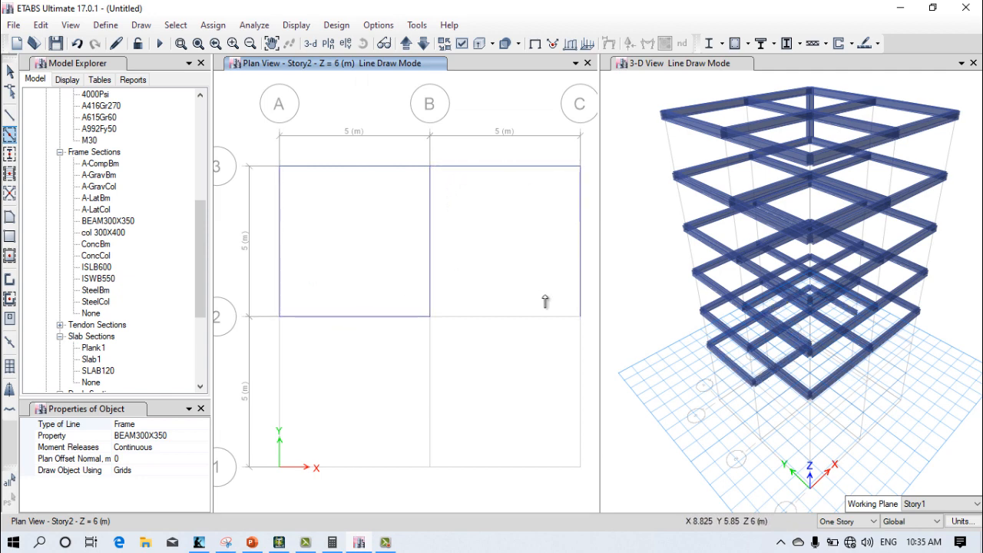
{"action": "left_click", "coordinate": [541, 315]}
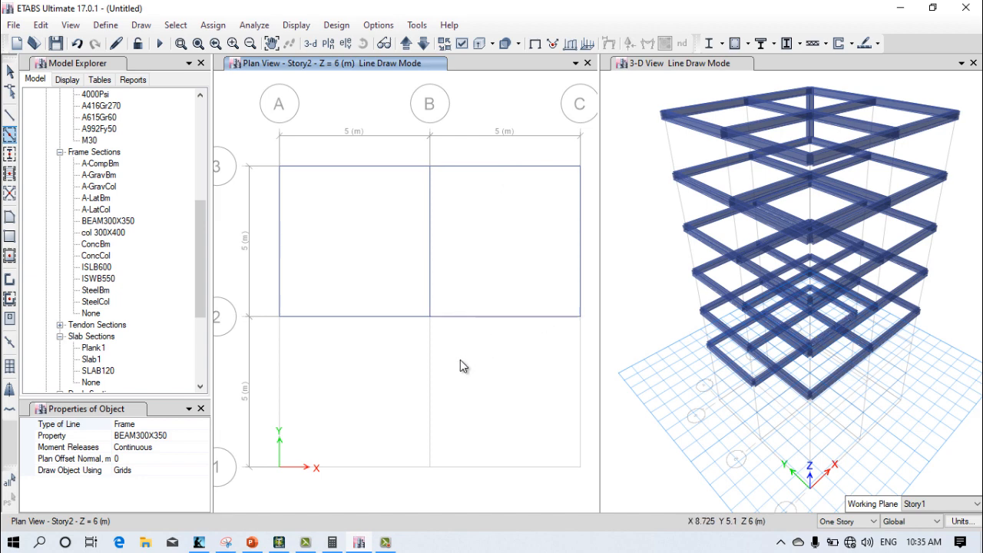
{"action": "left_click", "coordinate": [431, 389]}
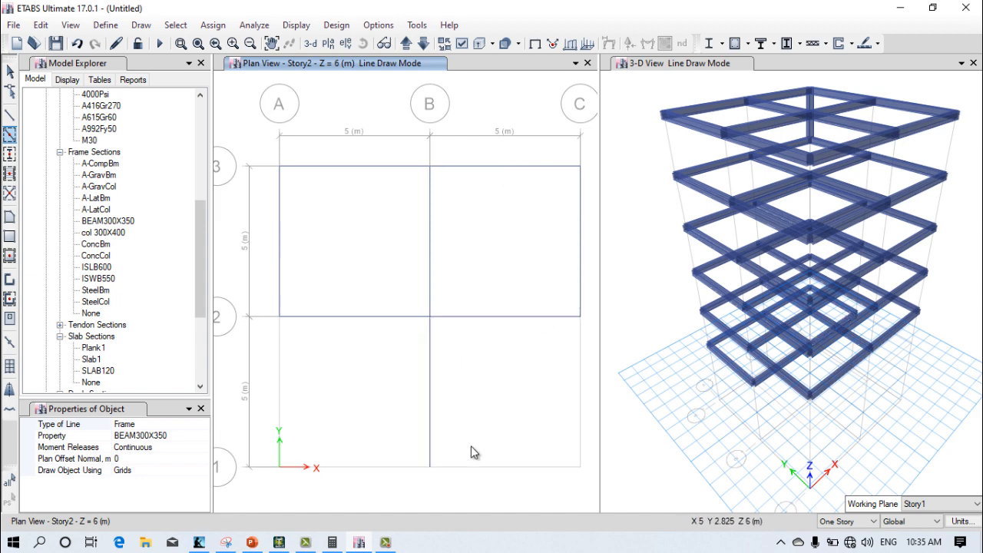
{"action": "left_click", "coordinate": [582, 407]}
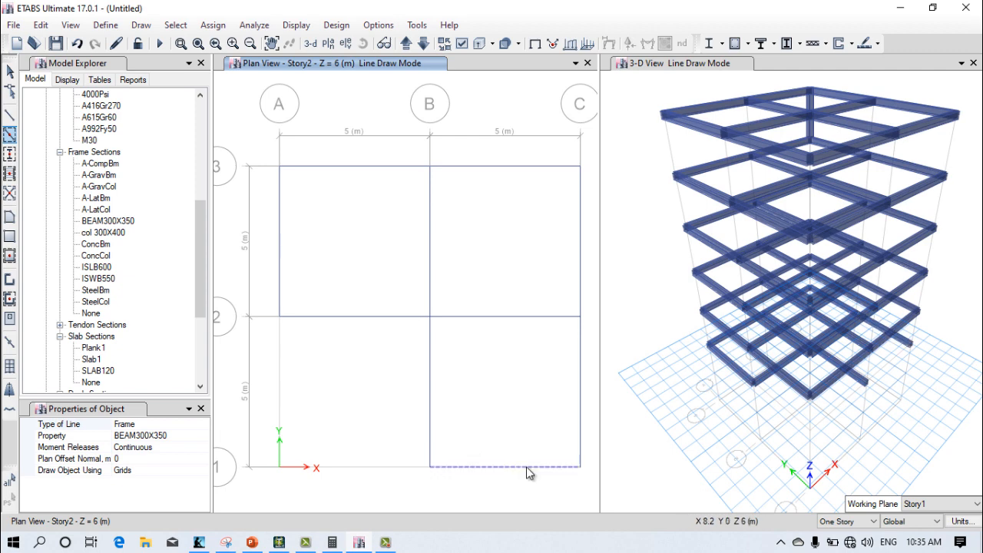
{"action": "left_click", "coordinate": [526, 467]}
{"action": "left_click", "coordinate": [303, 427]}
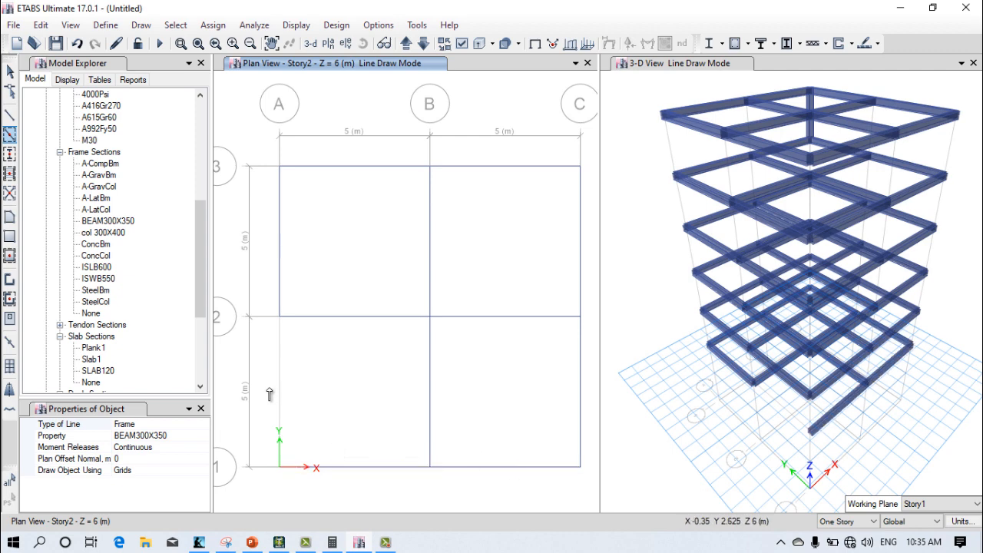
{"action": "left_click", "coordinate": [278, 388]}
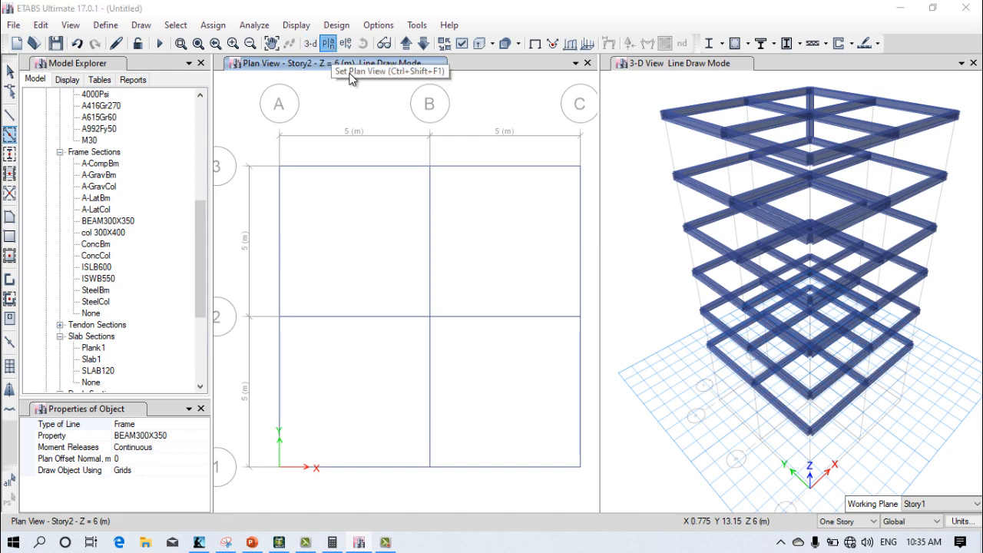
Step: Switch the plan view window to the Story1 level
{"action": "left_click", "coordinate": [328, 43]}
{"action": "left_click", "coordinate": [411, 279]}
{"action": "left_click", "coordinate": [566, 443]}
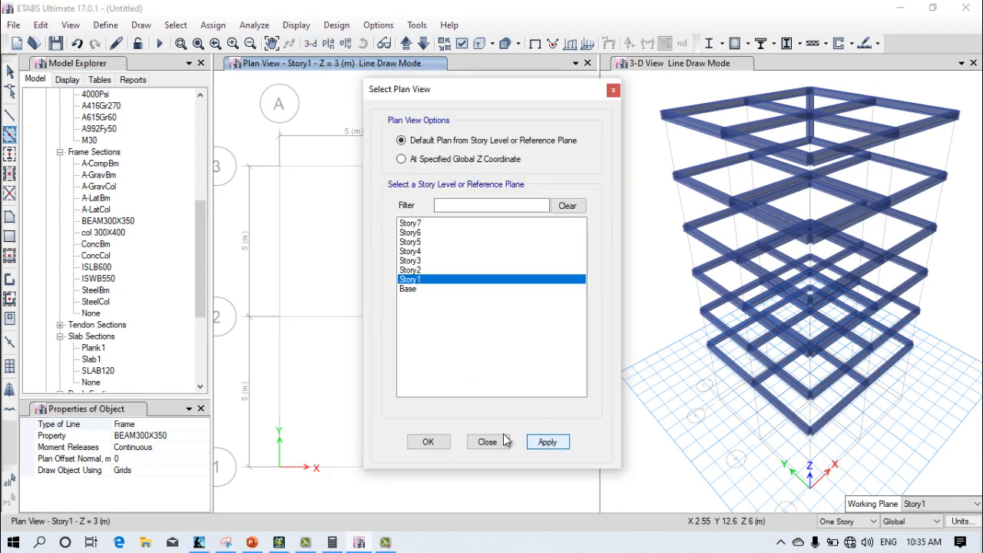
{"action": "left_click", "coordinate": [428, 442]}
Step: Quick-draw BEAM300X350 beams along every grid segment between lines A–C and 1–3 on Story1
{"action": "left_click", "coordinate": [379, 170]}
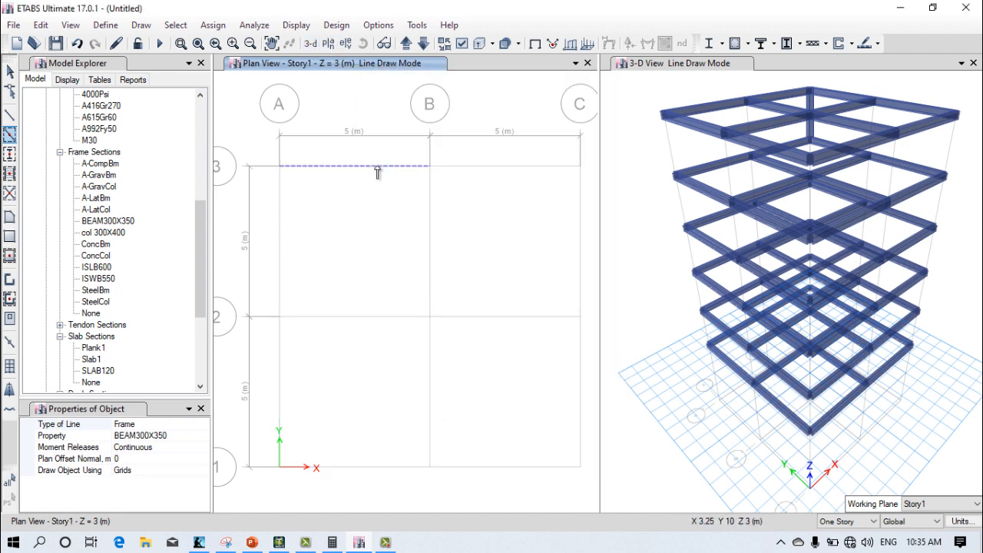
{"action": "left_click", "coordinate": [449, 171]}
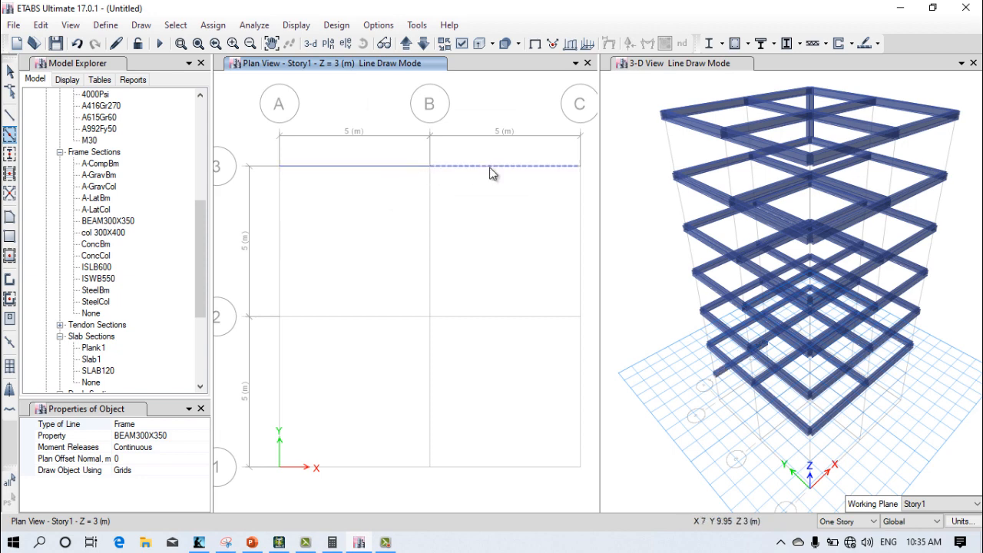
{"action": "left_click", "coordinate": [431, 204]}
{"action": "left_click", "coordinate": [396, 324]}
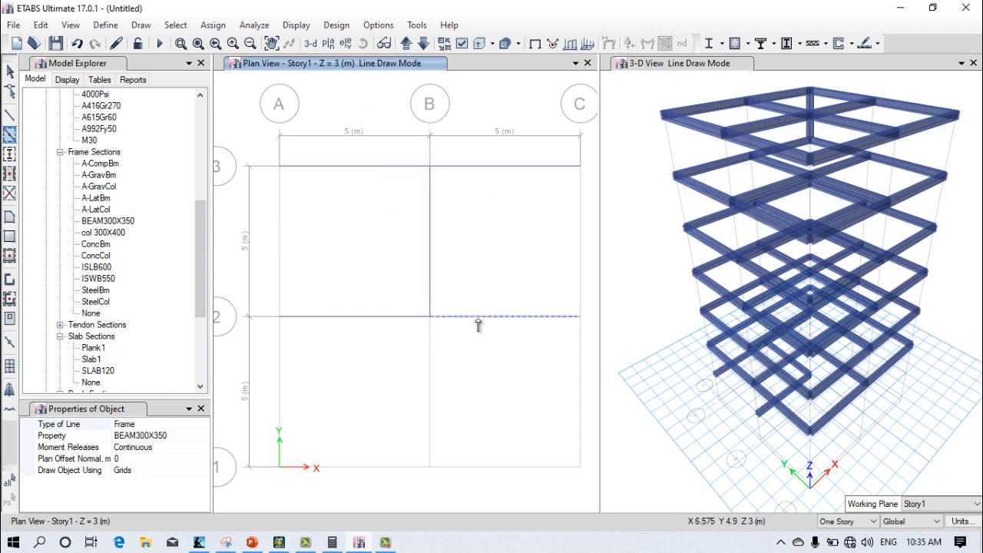
{"action": "left_click", "coordinate": [428, 369]}
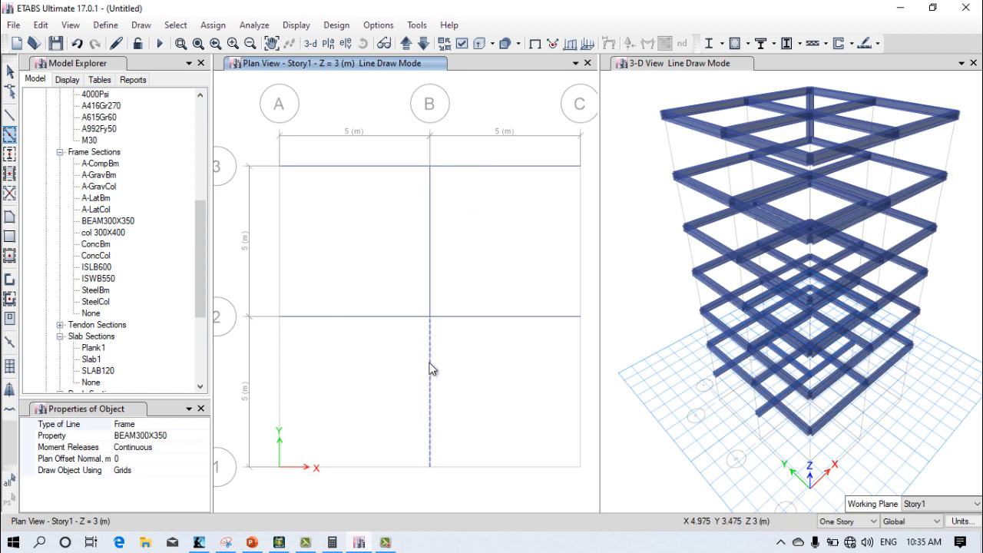
{"action": "left_click", "coordinate": [492, 466]}
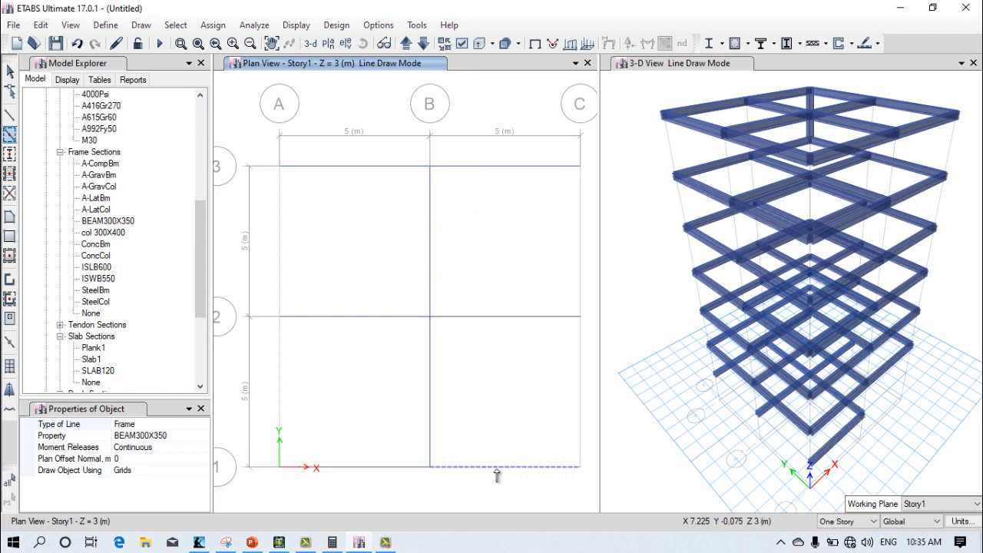
{"action": "left_click", "coordinate": [581, 394]}
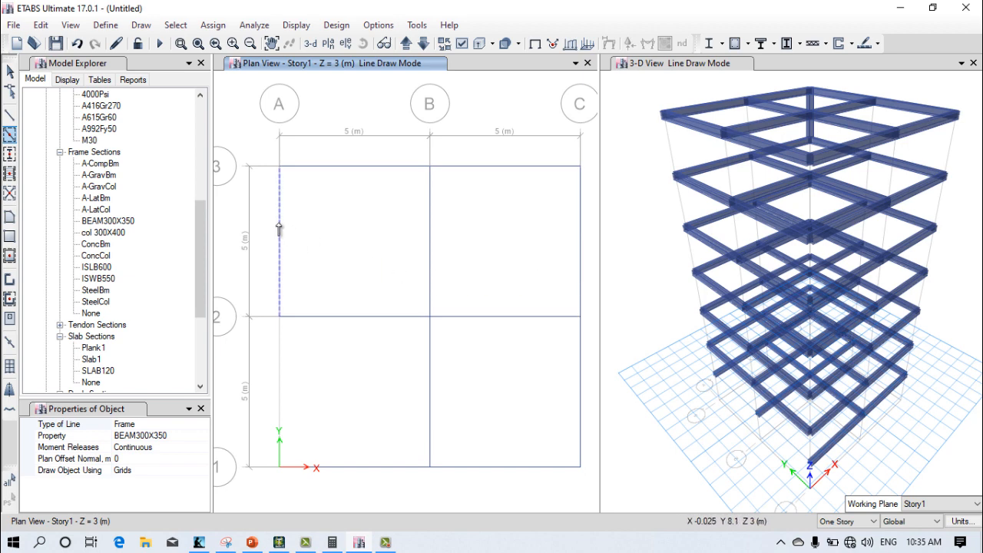
{"action": "left_click", "coordinate": [281, 370]}
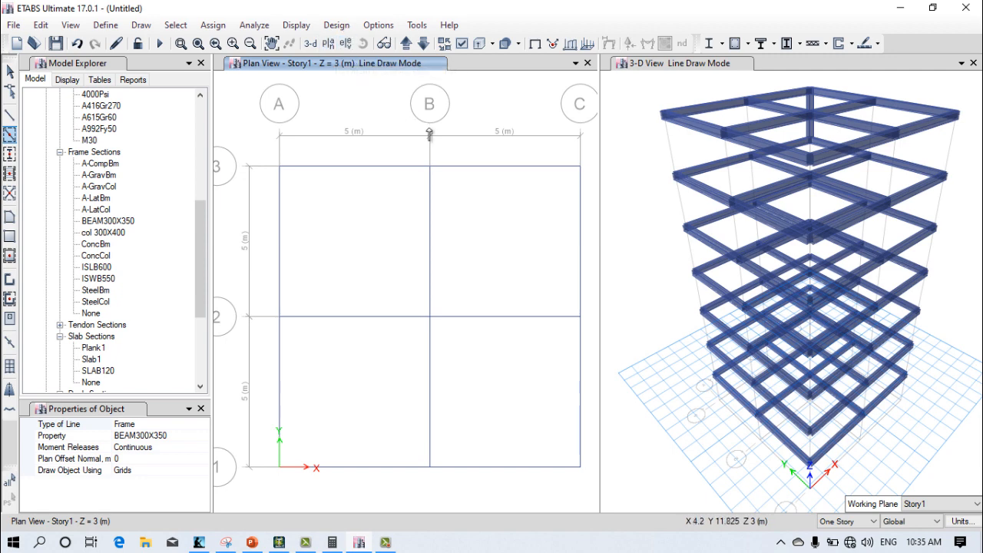
Step: Examine the beam framing of all stories in the 3-D view, including a close look at the lowest floors and the base grid
{"action": "left_click", "coordinate": [631, 247]}
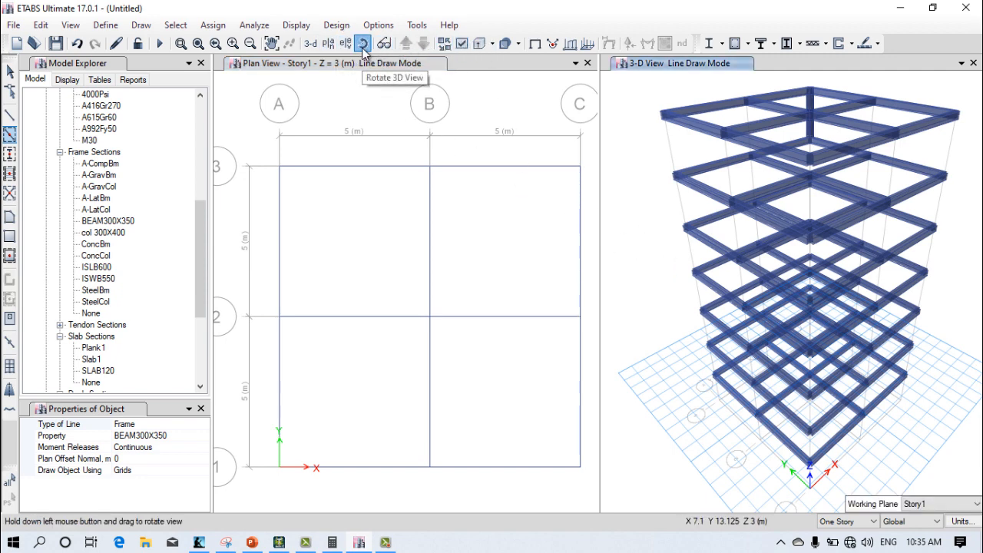
{"action": "left_click", "coordinate": [363, 47]}
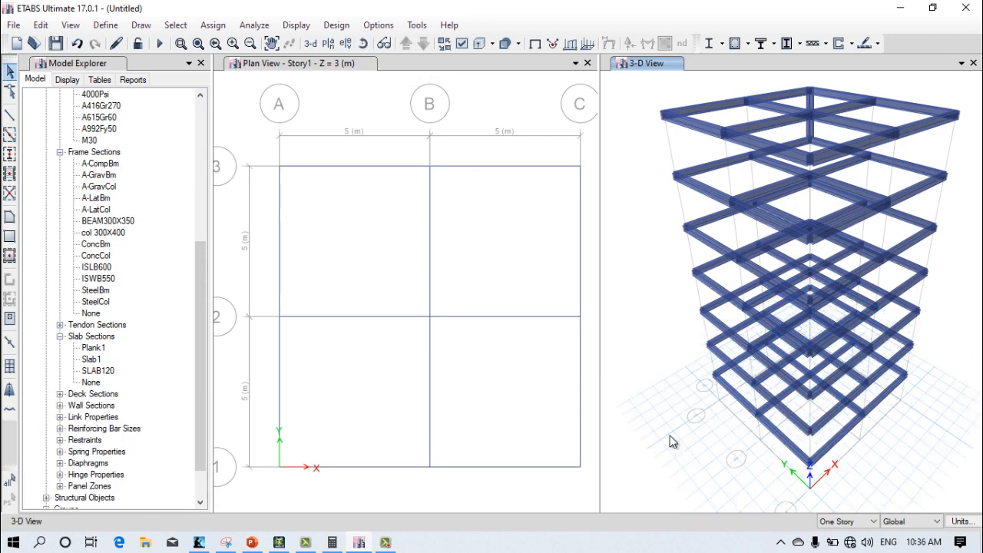
{"action": "scroll", "coordinate": [670, 437], "scroll_direction": "down", "scroll_amount": 5}
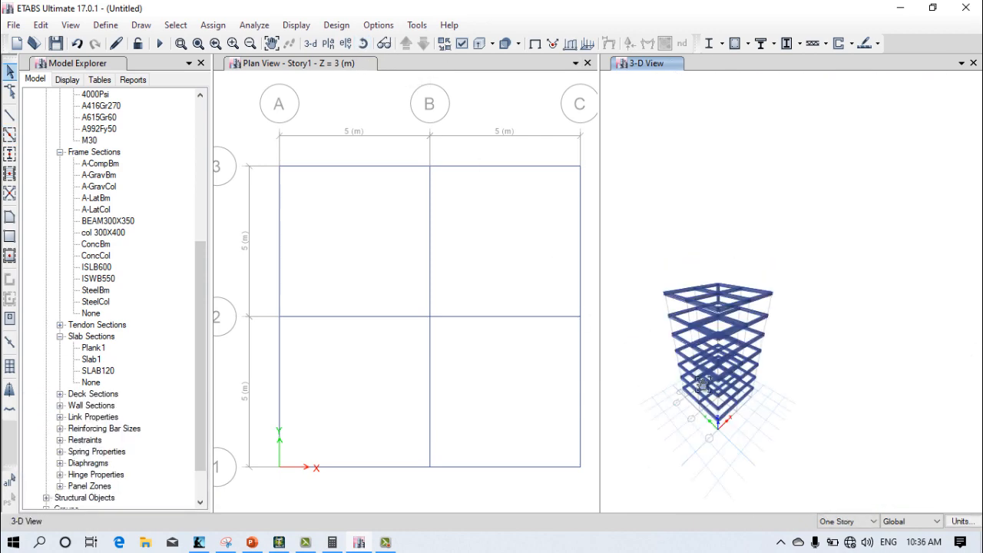
{"action": "middle_click_drag", "start_coordinate": [703, 384], "coordinate": [678, 263]}
{"action": "scroll", "coordinate": [698, 300], "scroll_direction": "up", "scroll_amount": 6}
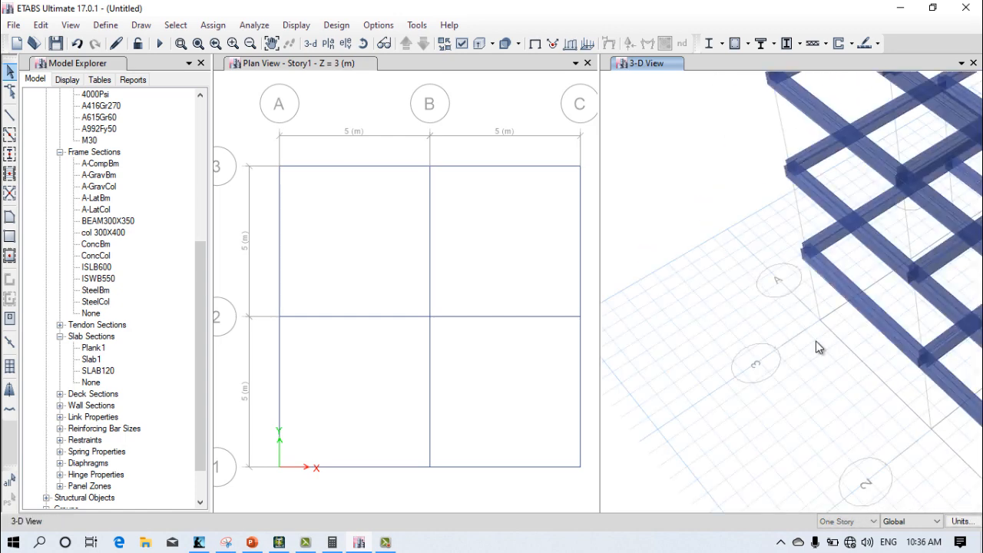
{"action": "middle_click_drag", "start_coordinate": [816, 341], "coordinate": [755, 340]}
{"action": "scroll", "coordinate": [708, 247], "scroll_direction": "down", "scroll_amount": 3}
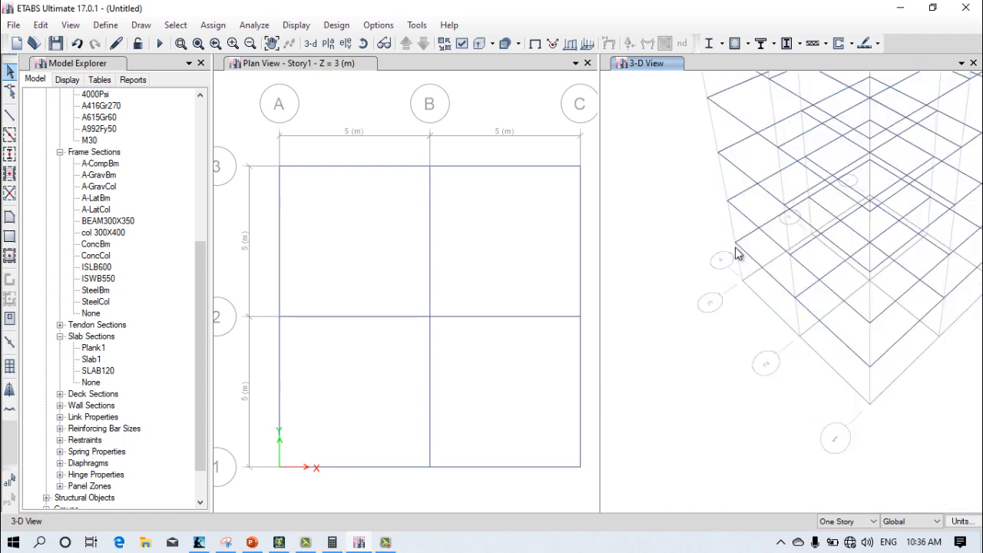
{"action": "scroll", "coordinate": [701, 384], "scroll_direction": "down", "scroll_amount": 3}
{"action": "scroll", "coordinate": [675, 395], "scroll_direction": "down", "scroll_amount": 3}
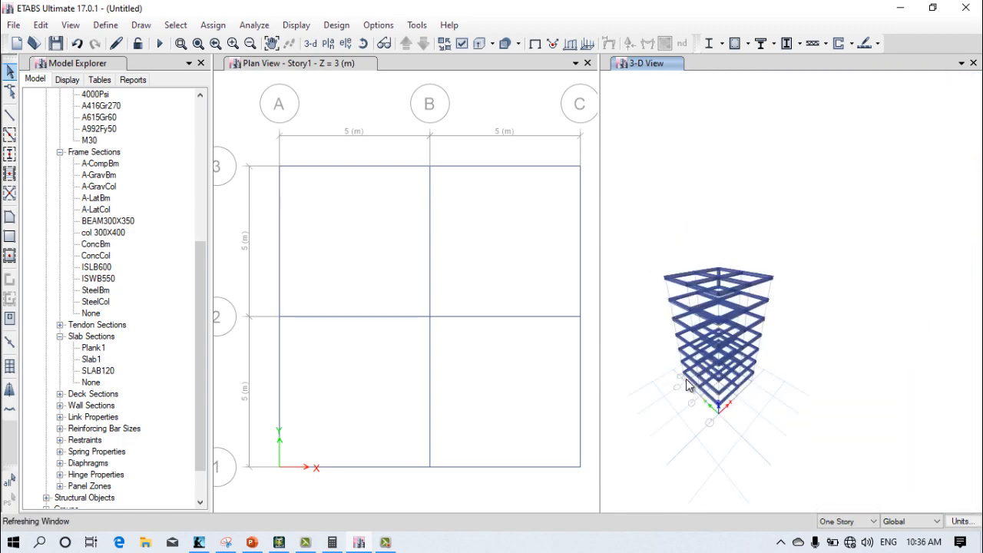
{"action": "scroll", "coordinate": [699, 367], "scroll_direction": "up", "scroll_amount": 5}
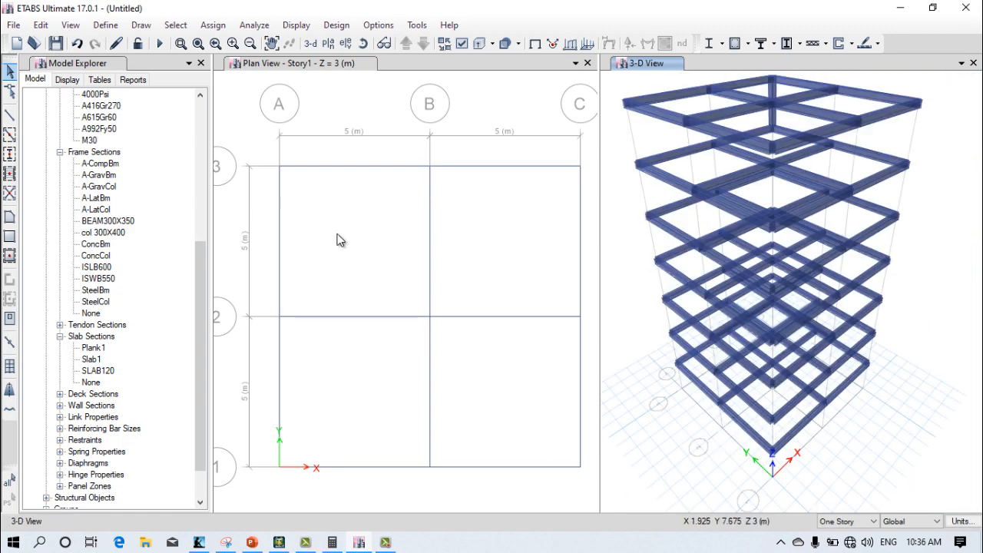
Step: Start quick-drawing frame lines with col 300X400 as the section property
{"action": "left_click", "coordinate": [9, 135]}
{"action": "left_click", "coordinate": [179, 435]}
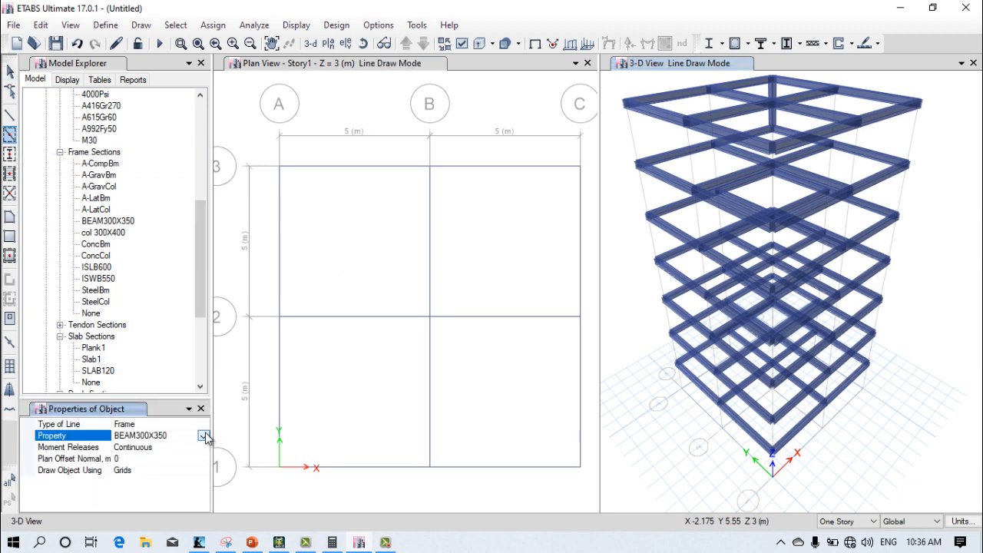
{"action": "left_click", "coordinate": [202, 434]}
{"action": "left_click", "coordinate": [202, 506]}
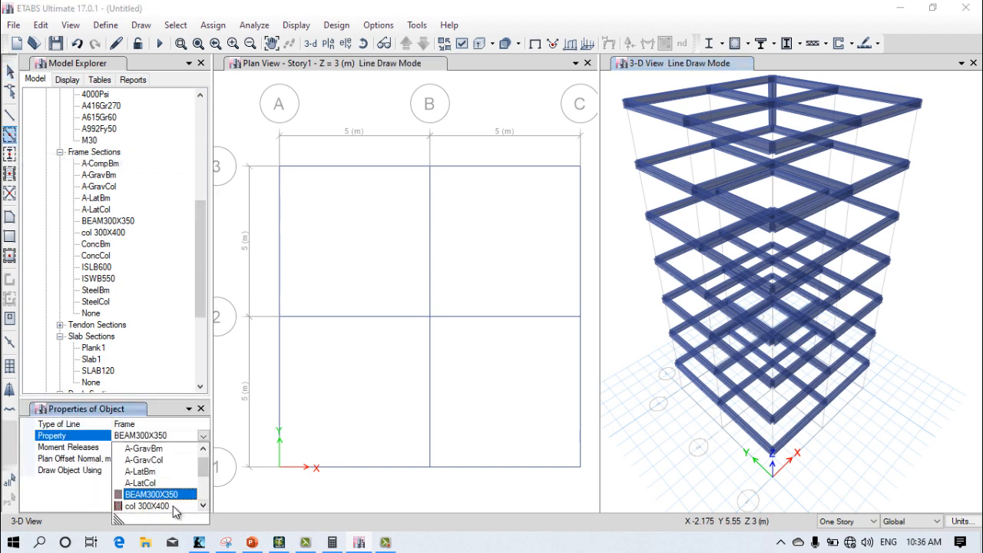
{"action": "left_click", "coordinate": [173, 509]}
Step: Change the plan view window to the elevation along grid line A
{"action": "left_click", "coordinate": [270, 159]}
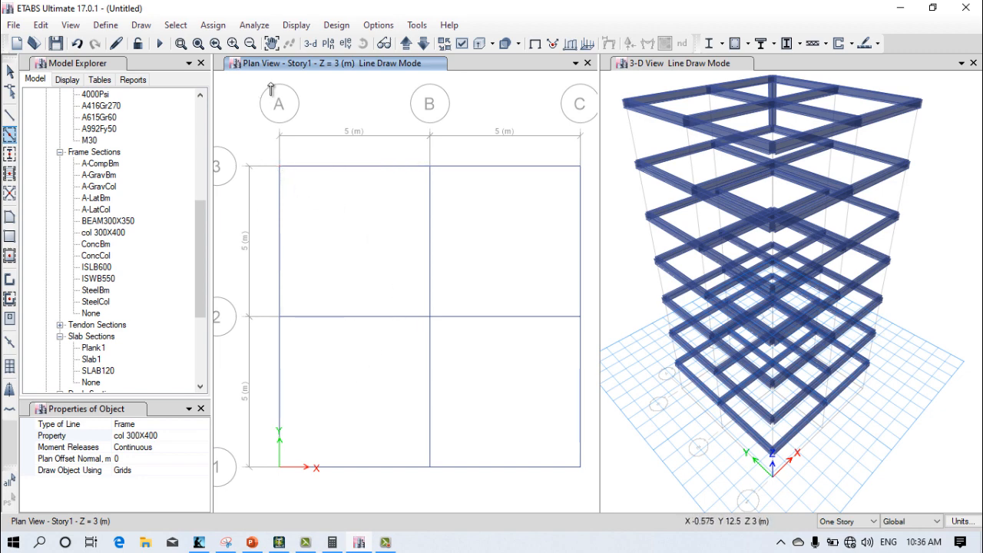
{"action": "left_click", "coordinate": [346, 44]}
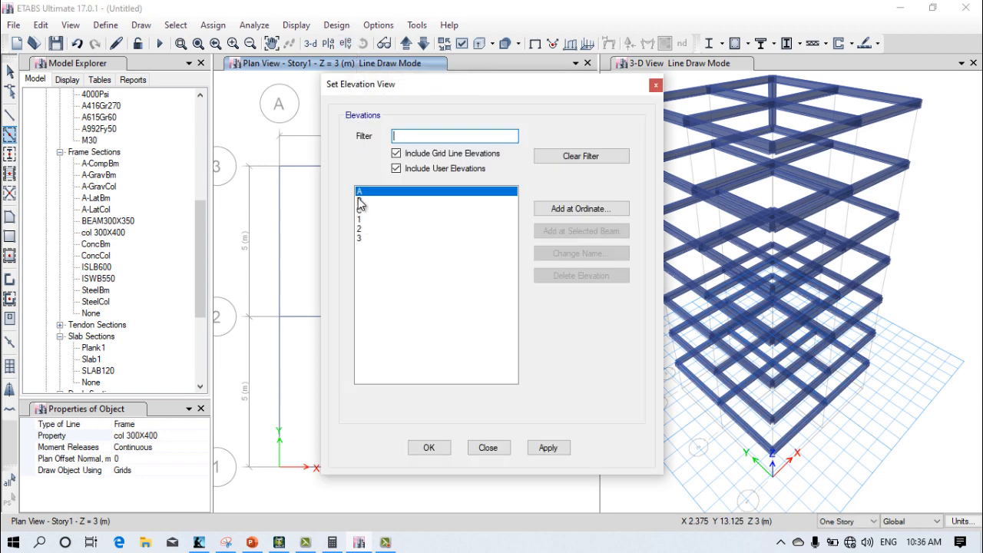
{"action": "left_click", "coordinate": [530, 447]}
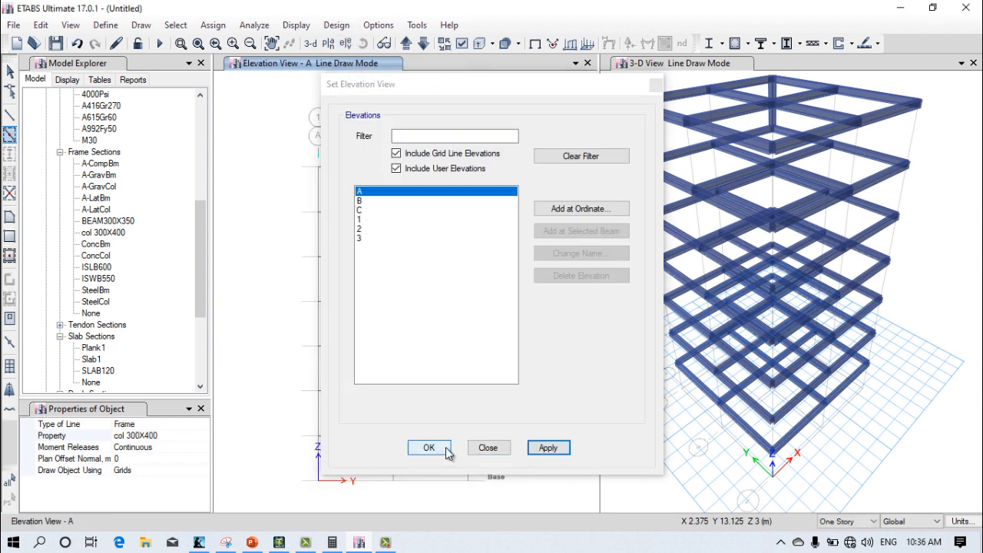
{"action": "left_click", "coordinate": [438, 448]}
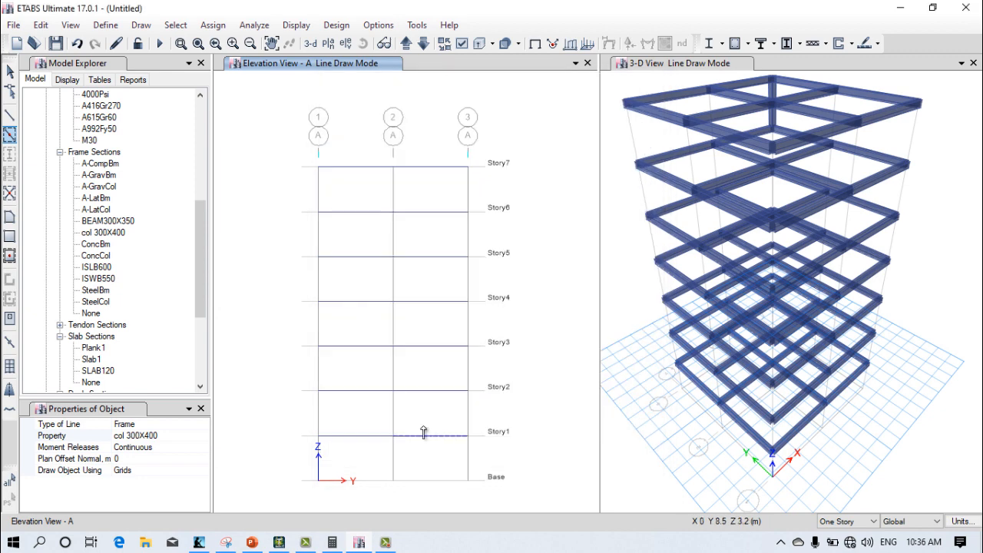
Step: Quick-draw col 300X400 columns on grid lines 1, 2 and 3 from Base up to Story7 in elevation A
{"action": "left_click", "coordinate": [471, 465]}
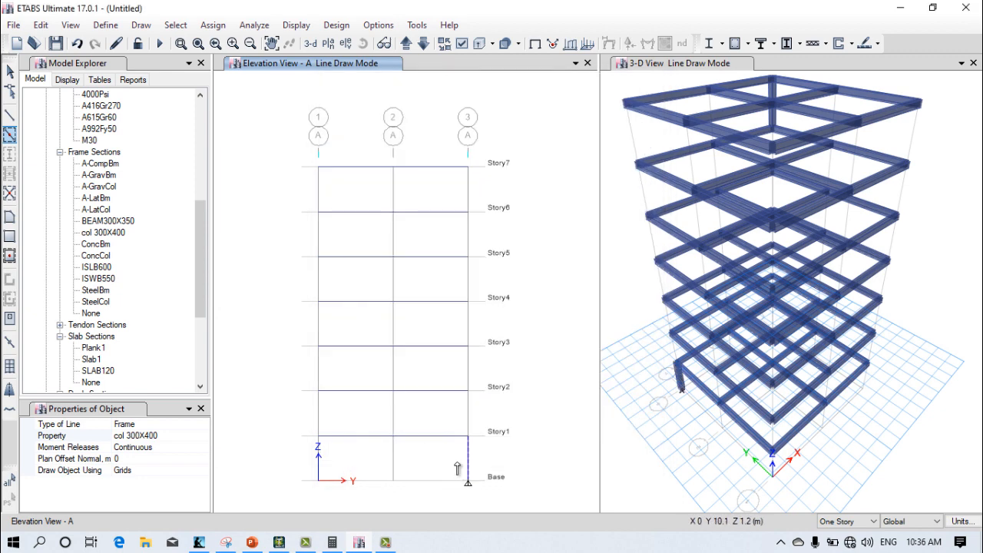
{"action": "left_click", "coordinate": [393, 461]}
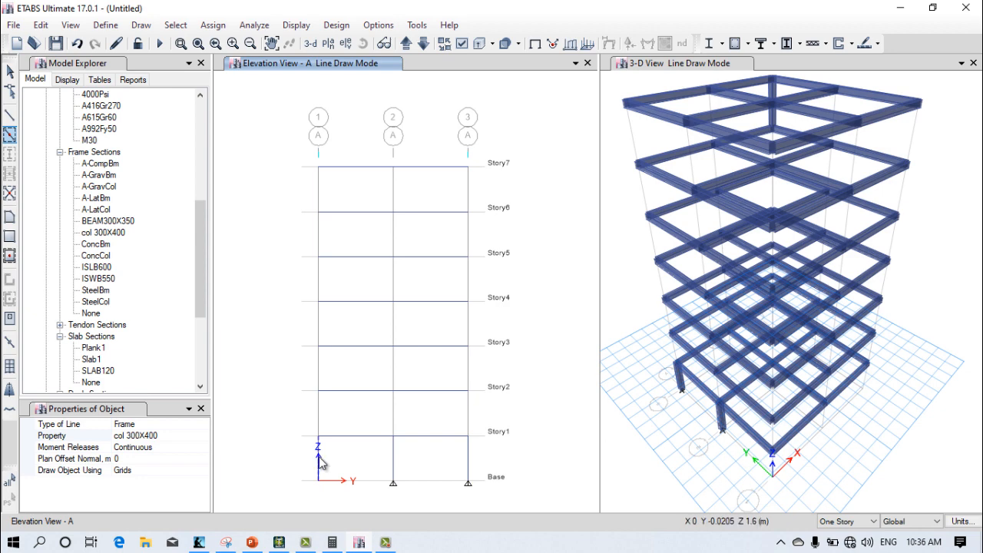
{"action": "left_click", "coordinate": [320, 461]}
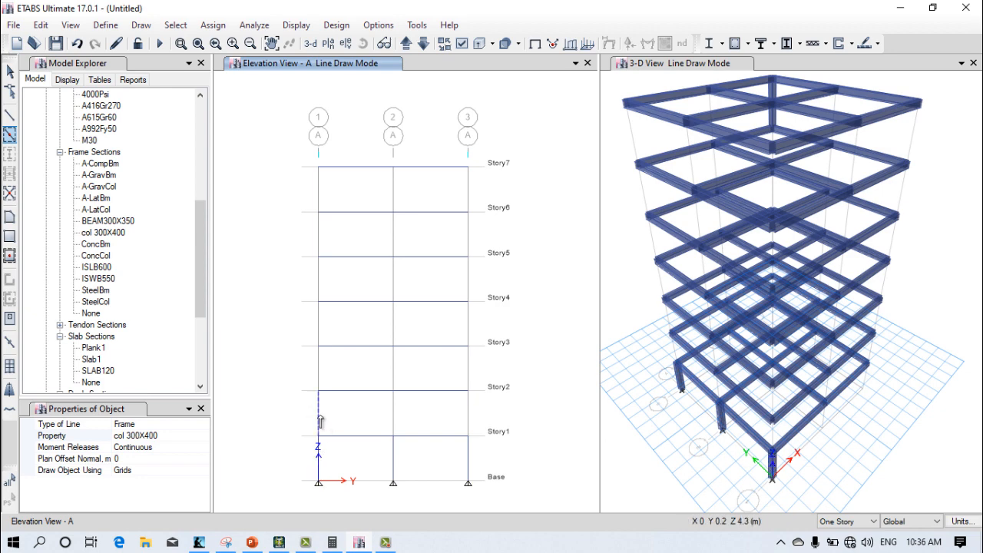
{"action": "left_click", "coordinate": [397, 415]}
{"action": "left_click", "coordinate": [468, 414]}
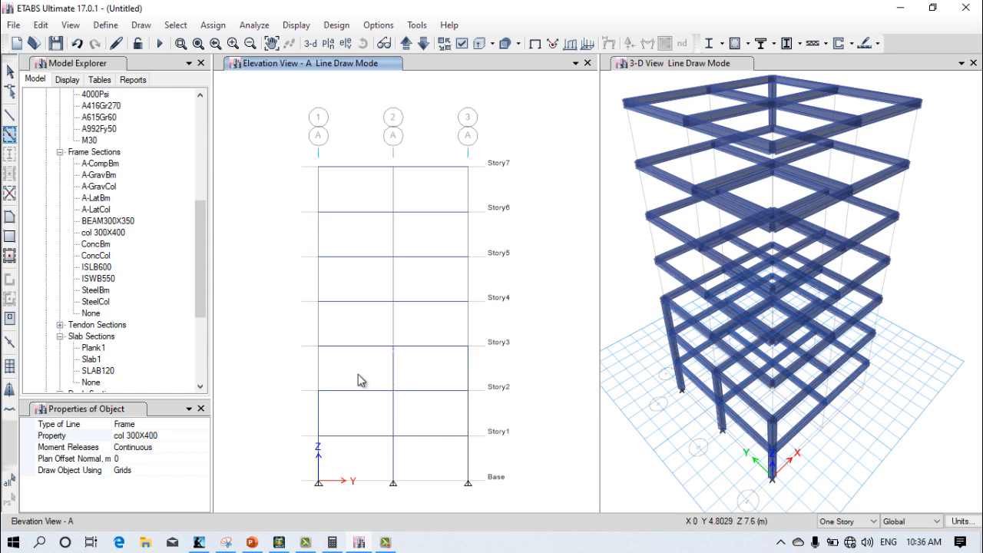
{"action": "left_click", "coordinate": [321, 359]}
{"action": "left_click", "coordinate": [316, 330]}
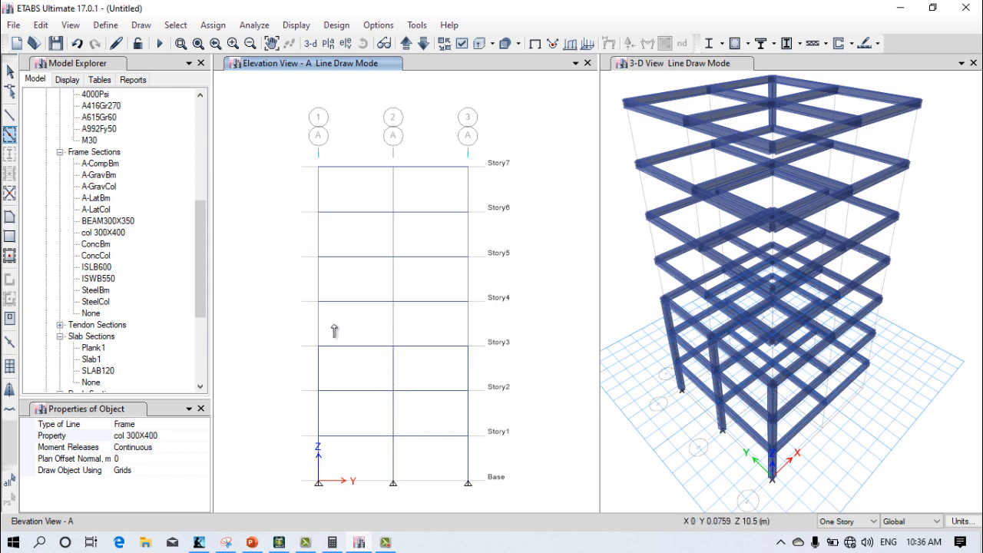
{"action": "left_click", "coordinate": [469, 280]}
{"action": "left_click", "coordinate": [394, 281]}
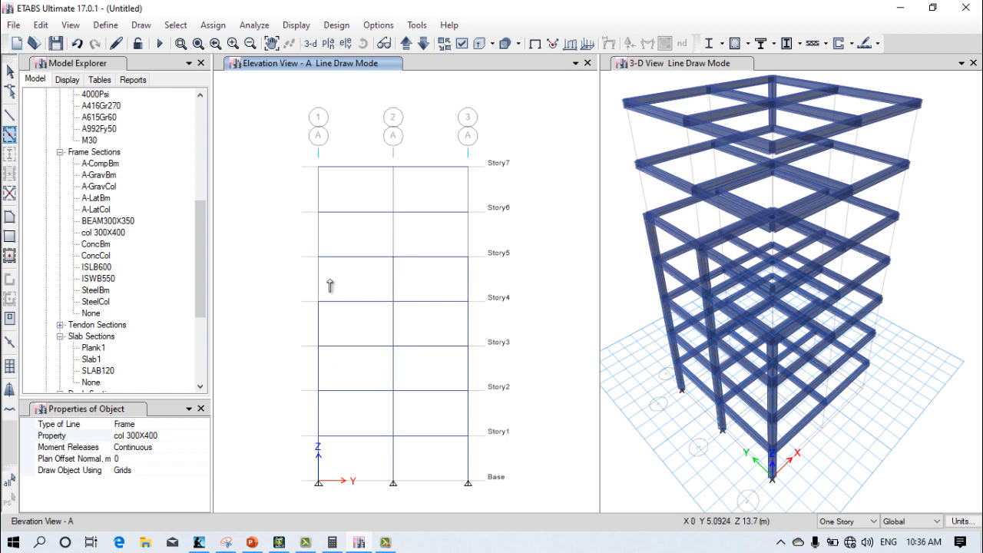
{"action": "left_click", "coordinate": [321, 284]}
{"action": "left_click", "coordinate": [320, 240]}
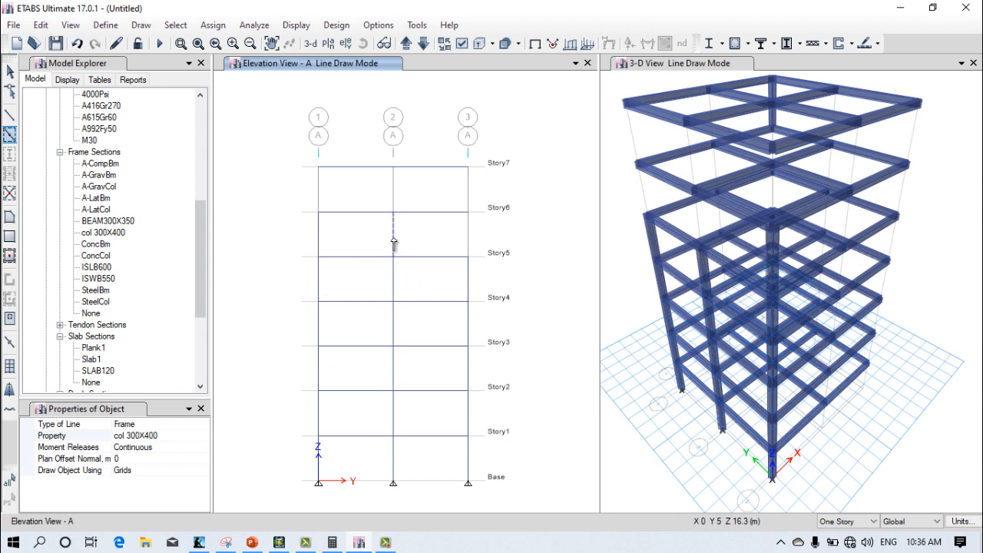
{"action": "left_click", "coordinate": [472, 240]}
{"action": "left_click", "coordinate": [466, 192]}
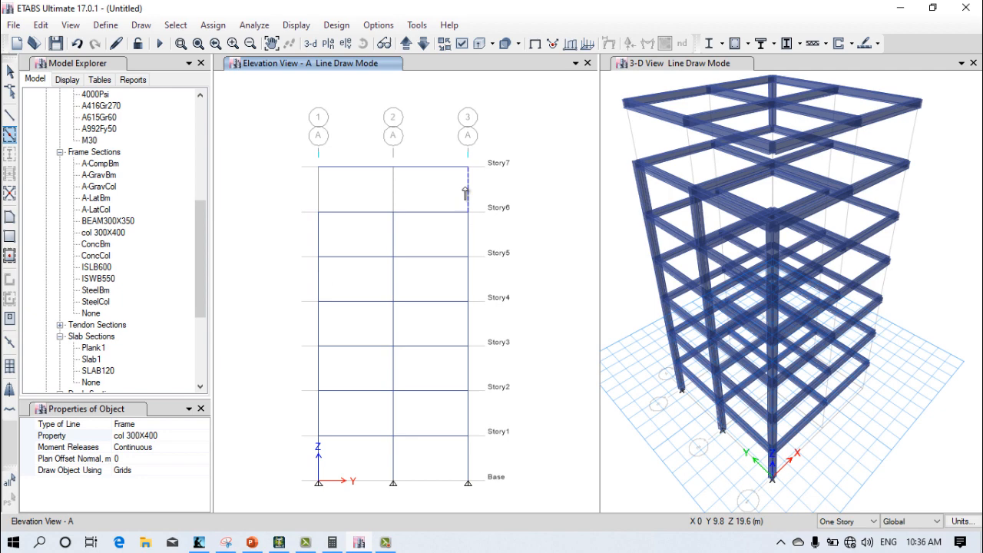
{"action": "left_click", "coordinate": [391, 190]}
{"action": "left_click", "coordinate": [320, 190]}
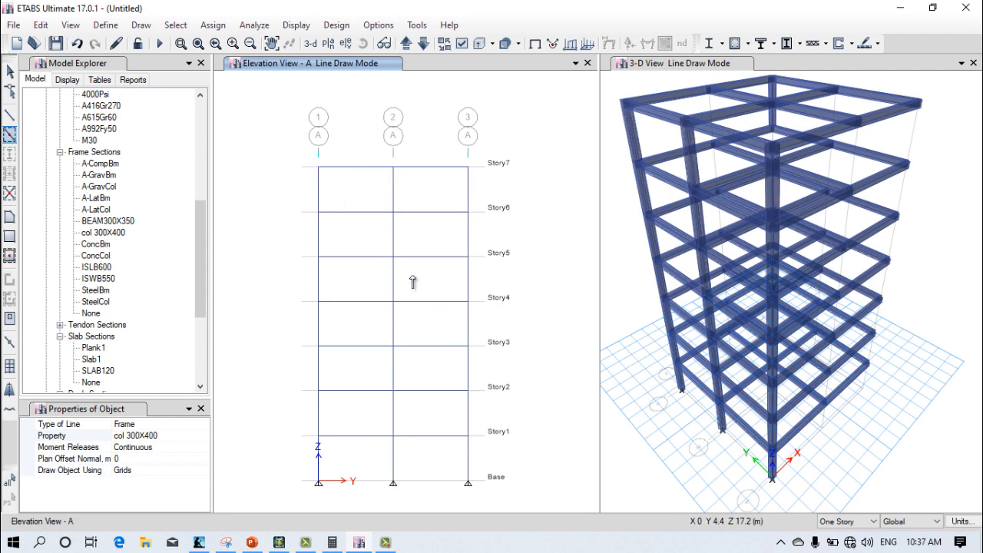
Step: Switch the elevation window to grid line B
{"action": "left_click", "coordinate": [345, 44]}
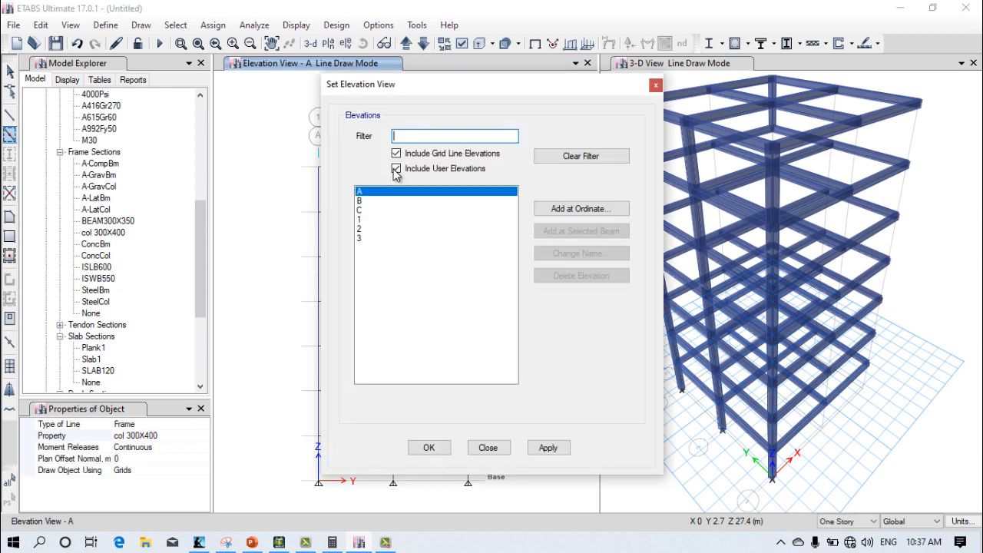
{"action": "left_click", "coordinate": [386, 201]}
{"action": "left_click", "coordinate": [545, 447]}
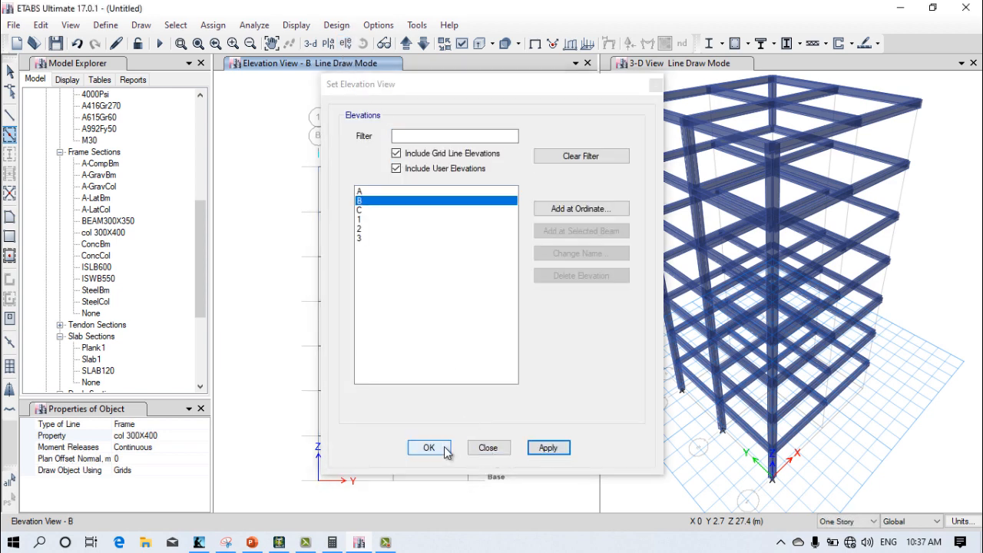
{"action": "left_click", "coordinate": [428, 448]}
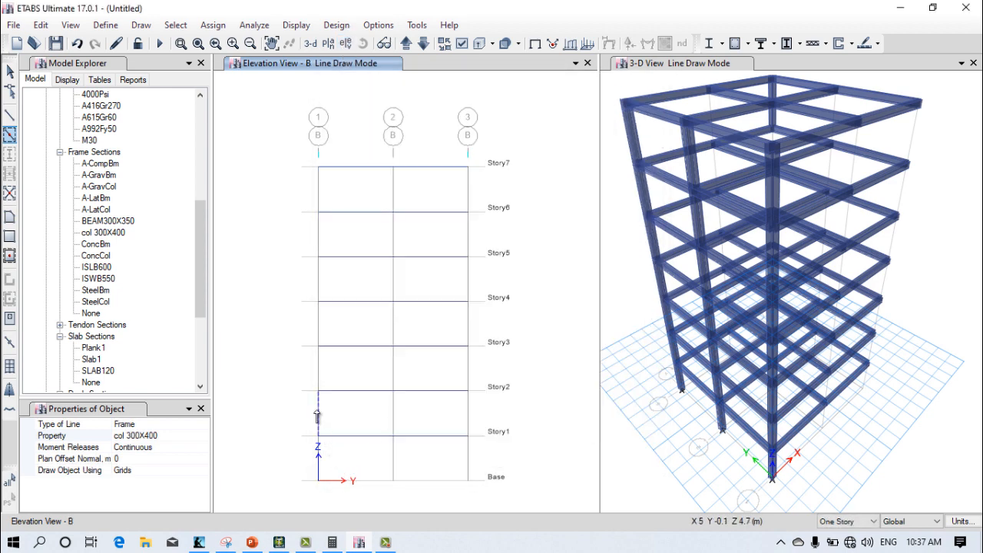
Step: Quick-draw col 300X400 columns on grid lines 1, 2 and 3 from Base up to Story7 in elevation B
{"action": "left_click", "coordinate": [318, 435]}
{"action": "double_click", "coordinate": [318, 480]}
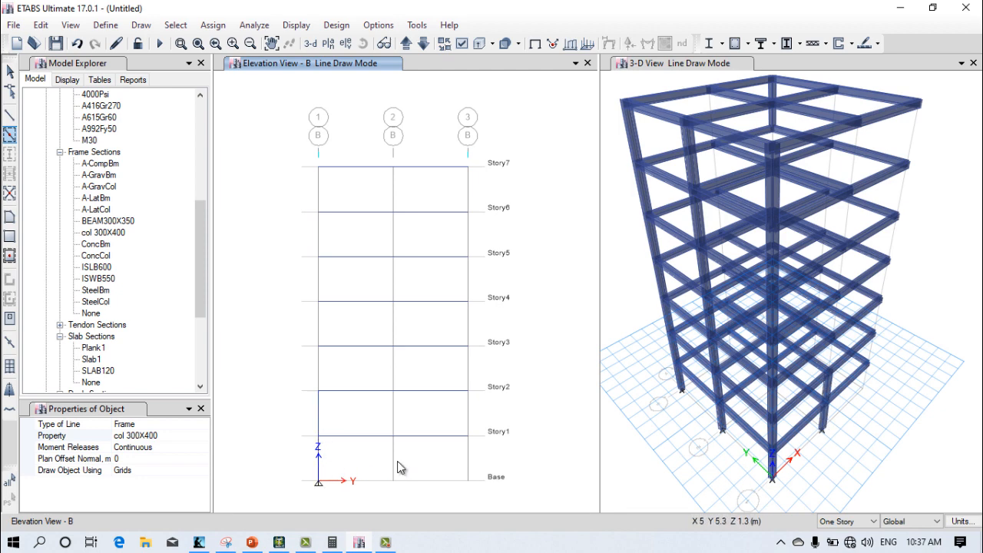
{"action": "left_click", "coordinate": [393, 391]}
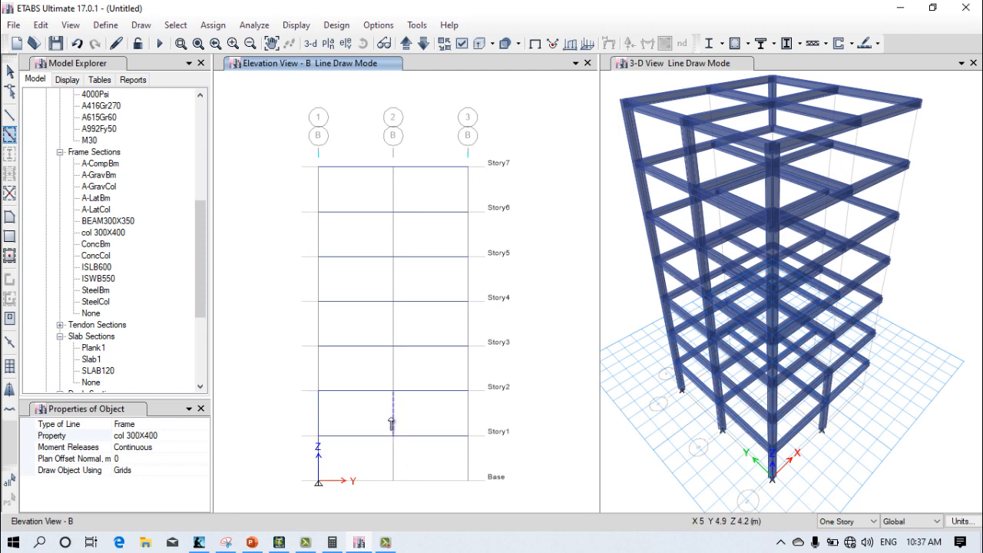
{"action": "left_click", "coordinate": [394, 468]}
{"action": "left_click", "coordinate": [469, 468]}
{"action": "left_click", "coordinate": [472, 428]}
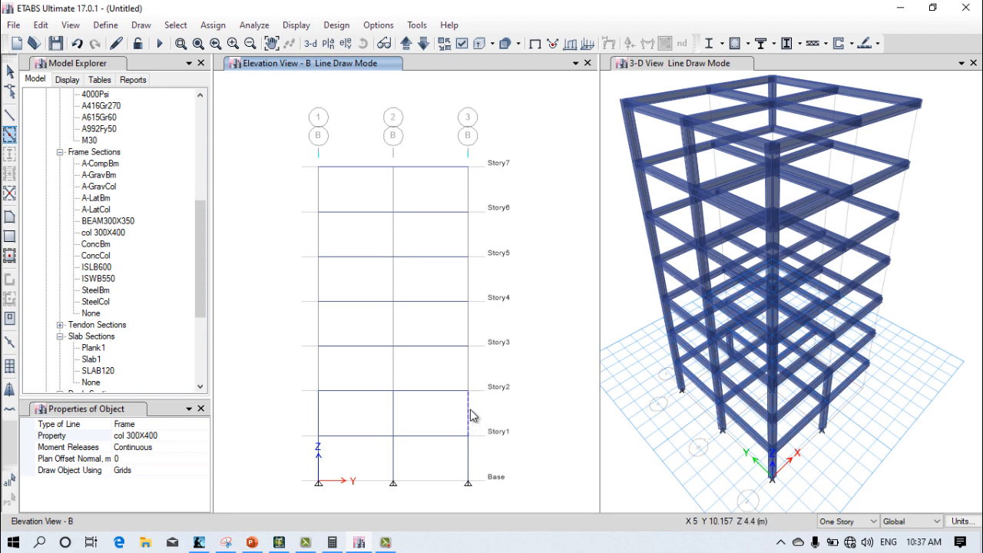
{"action": "left_click", "coordinate": [471, 377]}
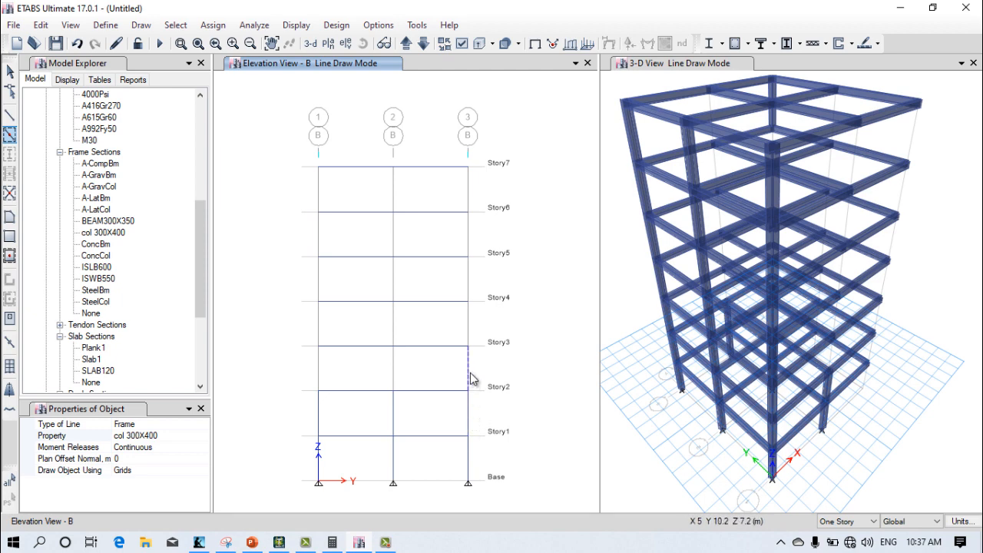
{"action": "left_click", "coordinate": [319, 360]}
{"action": "left_click", "coordinate": [319, 328]}
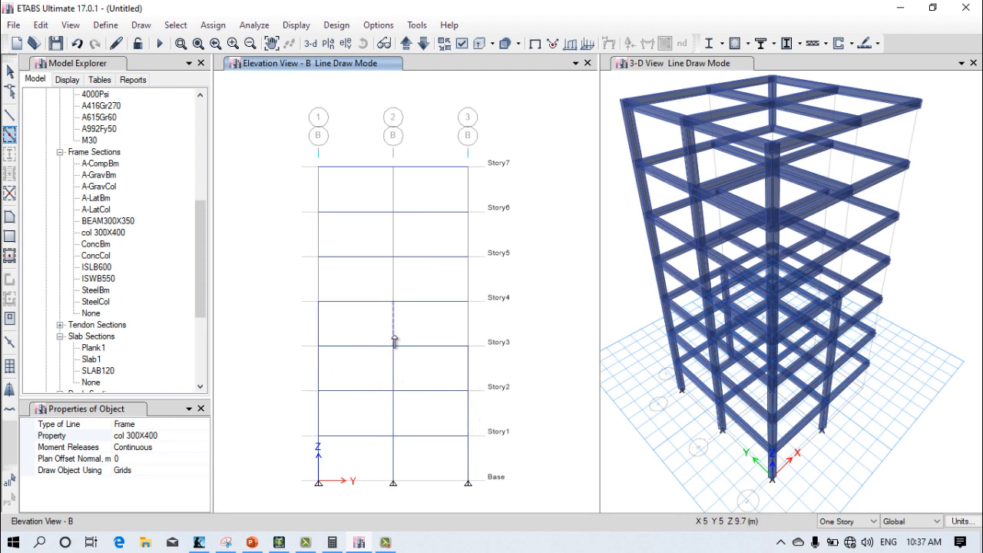
{"action": "left_click", "coordinate": [464, 336]}
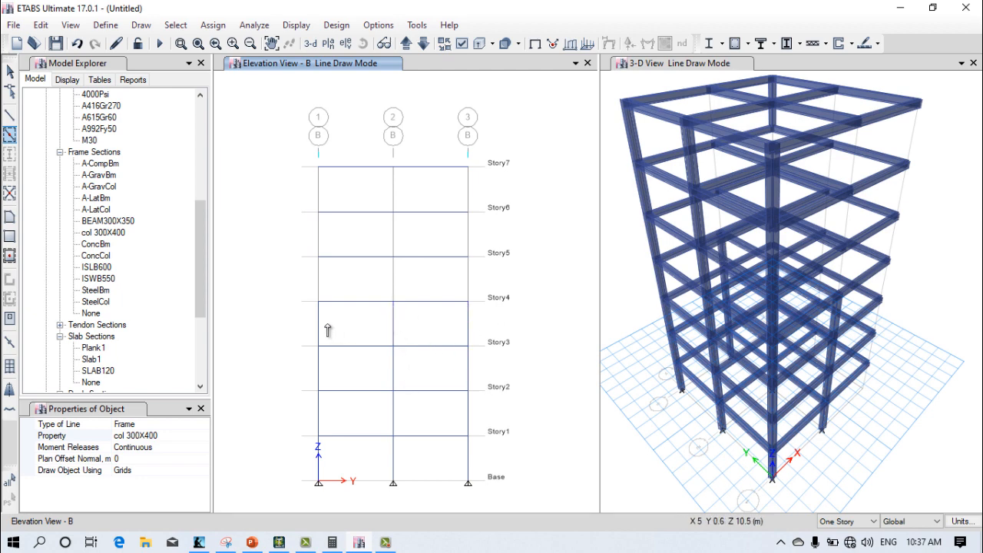
{"action": "left_click", "coordinate": [320, 289]}
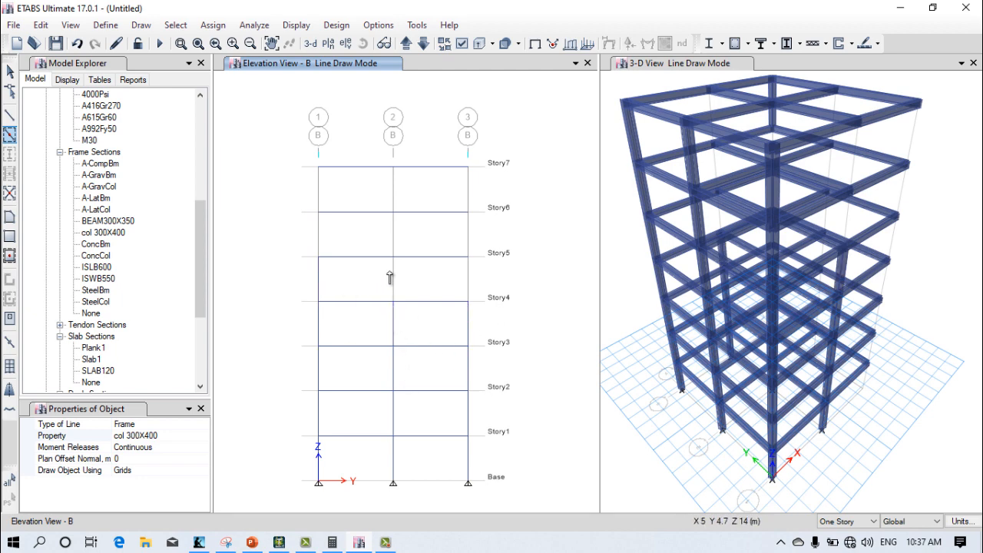
{"action": "left_click", "coordinate": [467, 290]}
{"action": "left_click", "coordinate": [462, 238]}
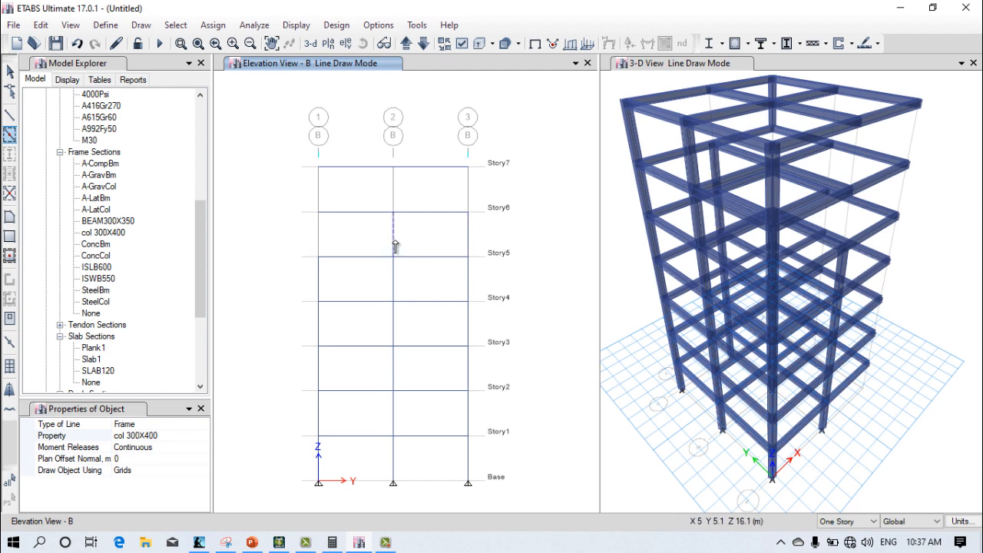
{"action": "left_click", "coordinate": [374, 252]}
{"action": "left_click", "coordinate": [321, 234]}
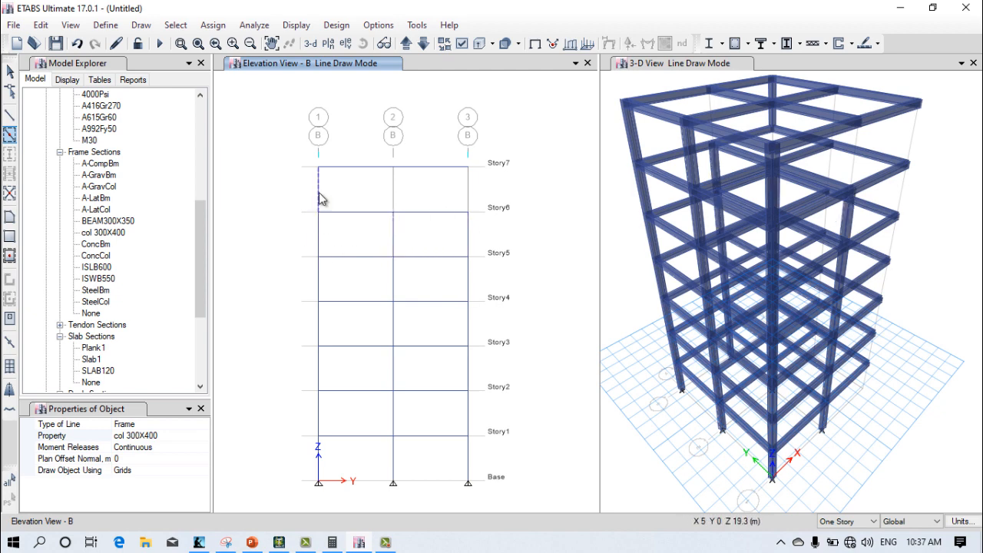
{"action": "left_click", "coordinate": [320, 198]}
{"action": "left_click", "coordinate": [402, 195]}
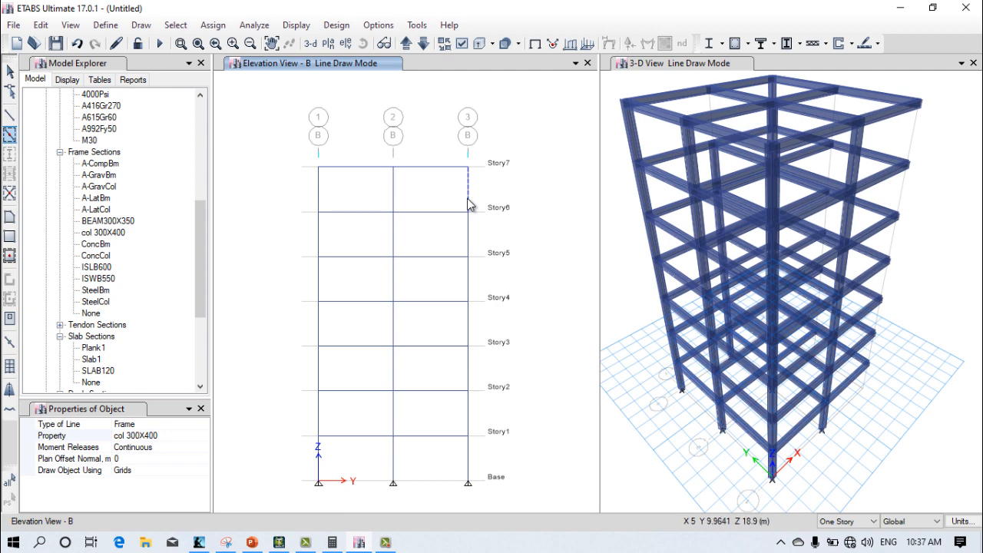
{"action": "left_click", "coordinate": [470, 204]}
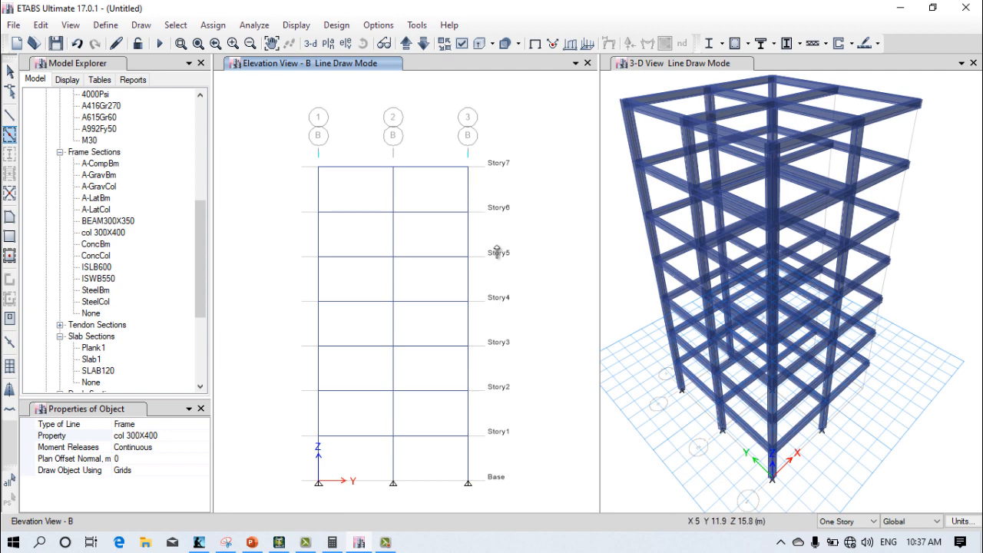
Step: Switch the elevation window to grid line C
{"action": "left_click", "coordinate": [346, 43]}
{"action": "left_click", "coordinate": [375, 209]}
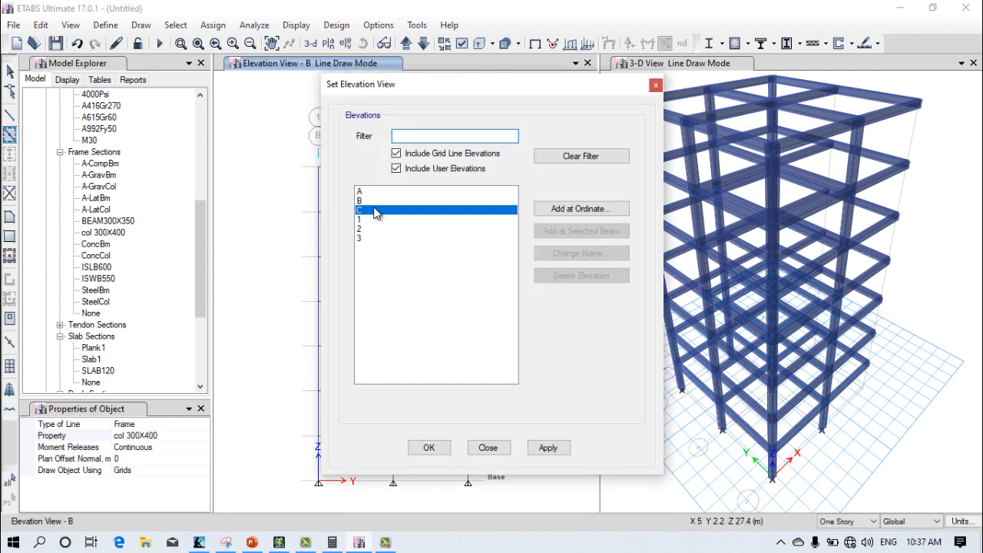
{"action": "left_click", "coordinate": [547, 447]}
{"action": "left_click", "coordinate": [443, 450]}
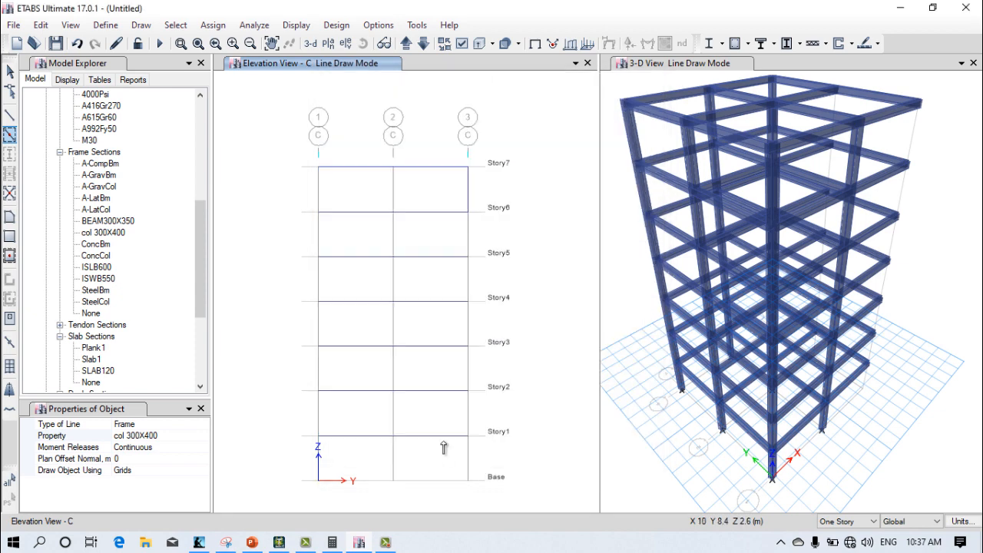
Step: Quick-draw col 300X400 columns on grid lines 1, 2 and 3 from Base up to Story7 in elevation C
{"action": "left_click", "coordinate": [469, 470]}
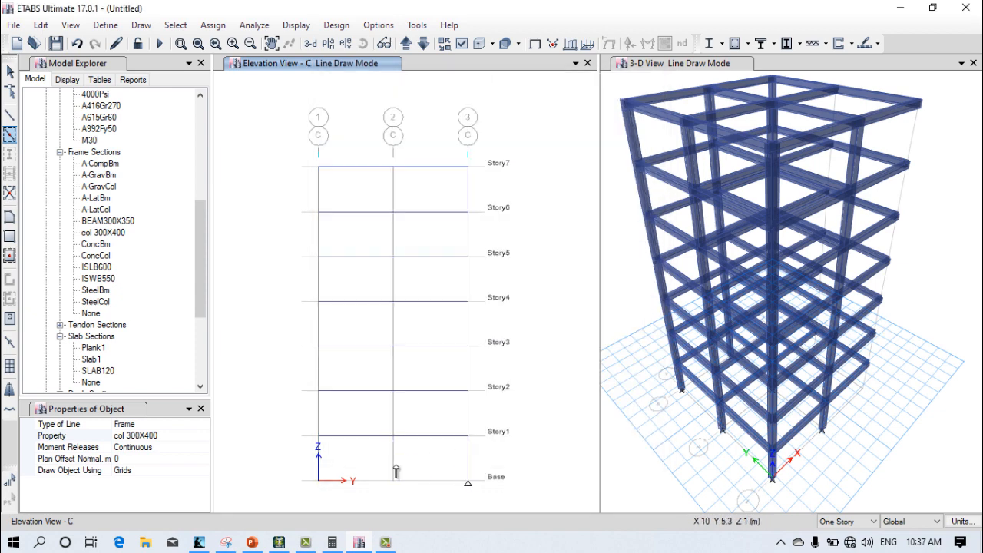
{"action": "left_click", "coordinate": [319, 459]}
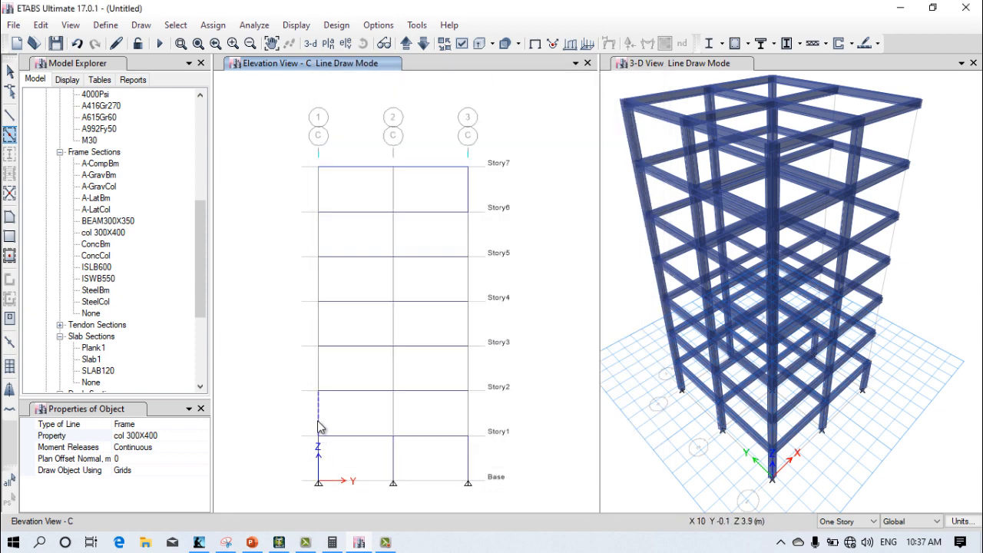
{"action": "left_click", "coordinate": [393, 421]}
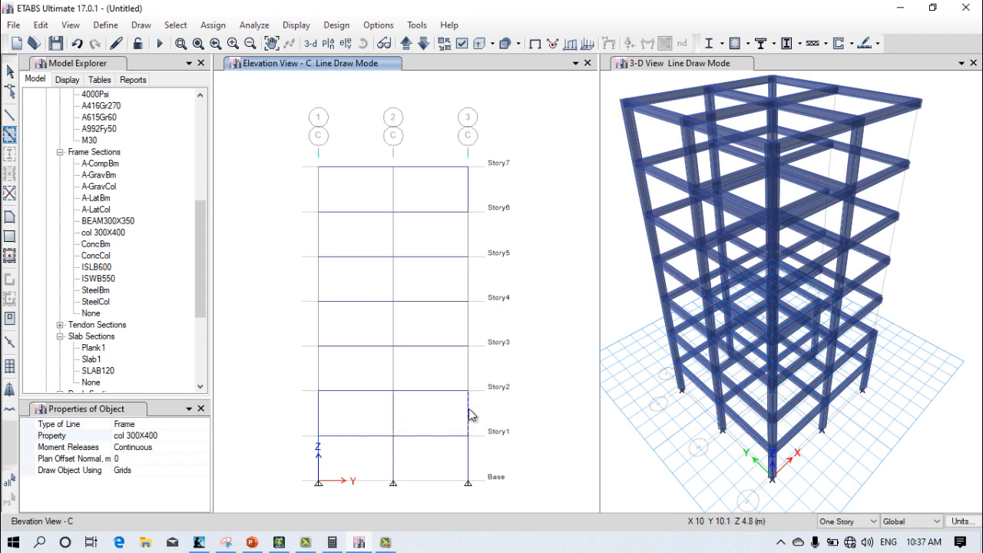
{"action": "left_click", "coordinate": [394, 368]}
{"action": "left_click", "coordinate": [313, 366]}
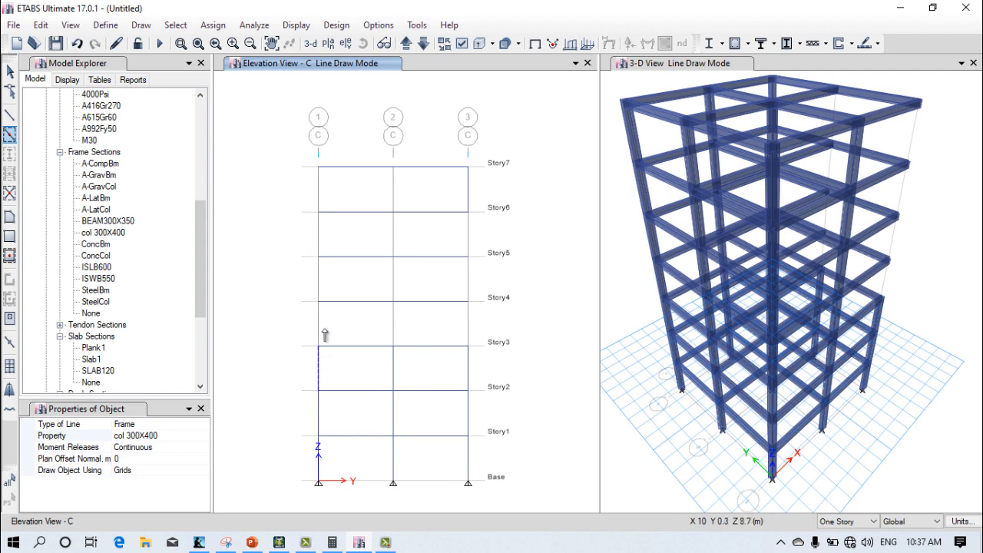
{"action": "left_click", "coordinate": [320, 323]}
{"action": "left_click", "coordinate": [395, 331]}
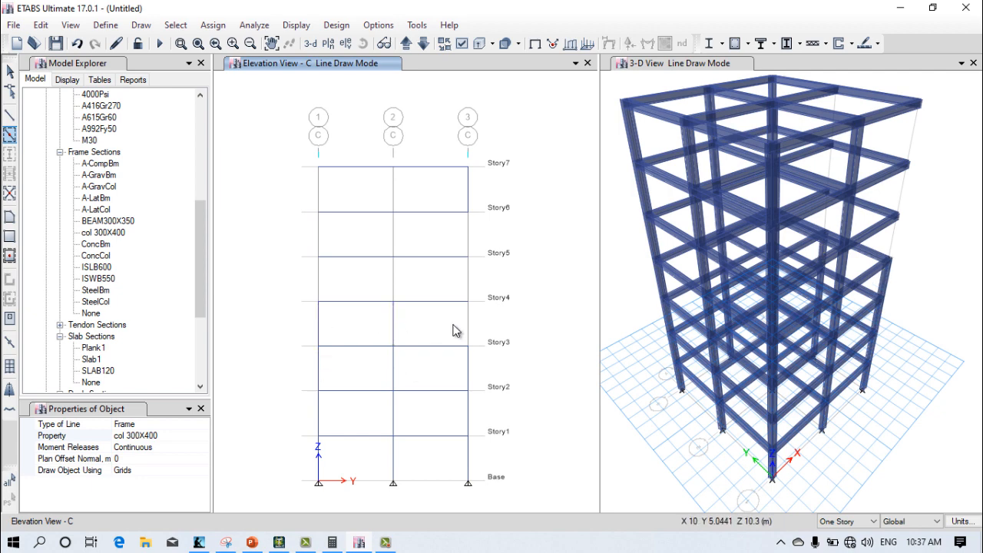
{"action": "left_click", "coordinate": [471, 323]}
{"action": "left_click", "coordinate": [470, 286]}
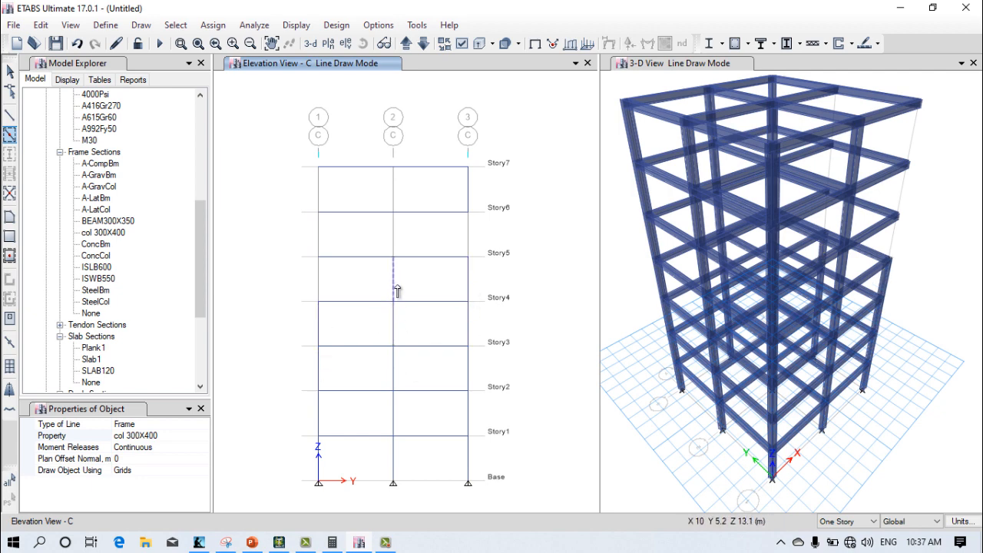
{"action": "left_click", "coordinate": [389, 294]}
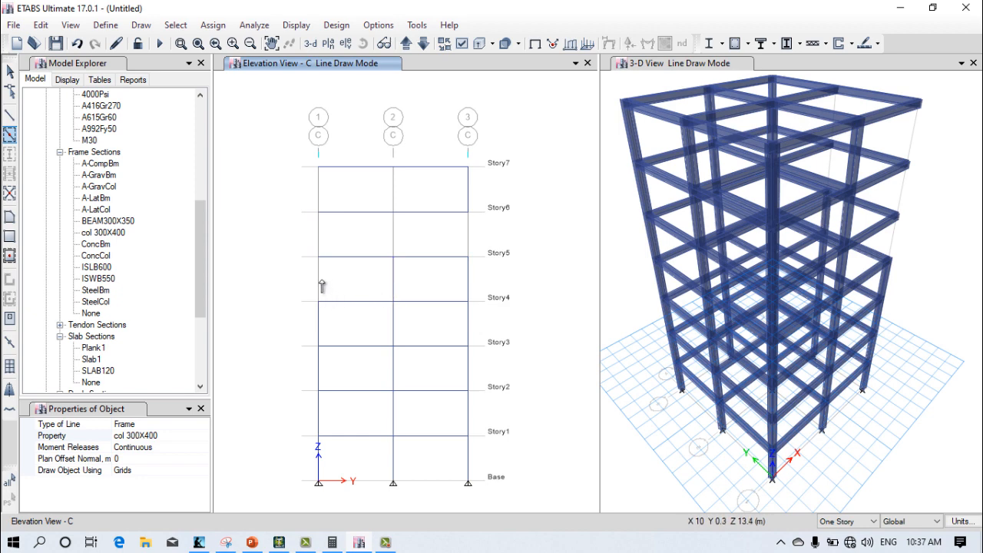
{"action": "left_click", "coordinate": [321, 285]}
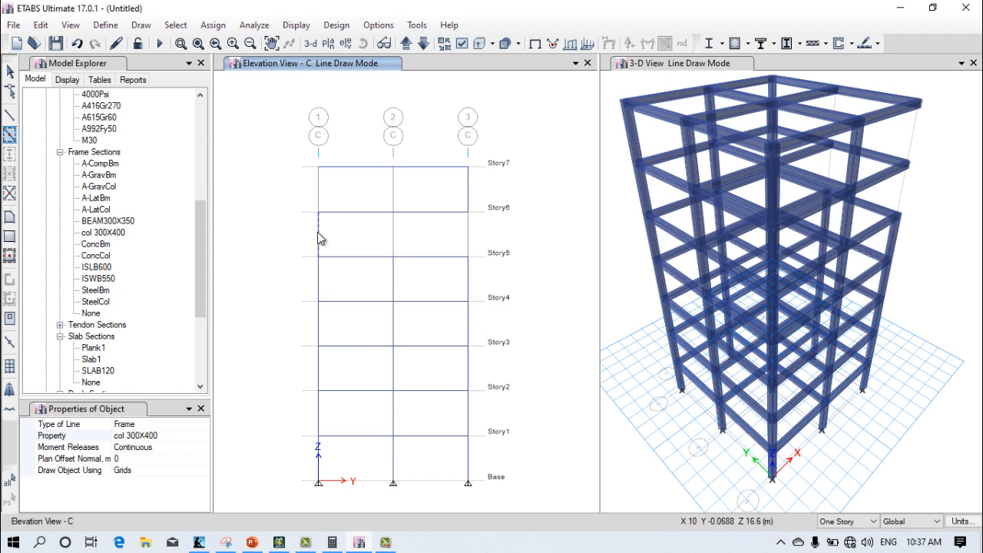
{"action": "left_click", "coordinate": [321, 239]}
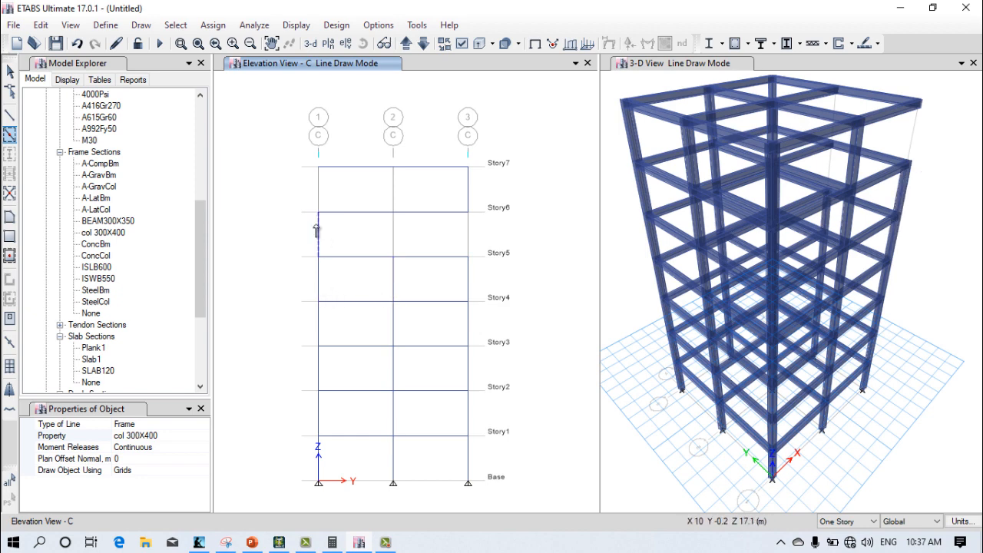
{"action": "left_click", "coordinate": [393, 210]}
{"action": "left_click", "coordinate": [391, 192]}
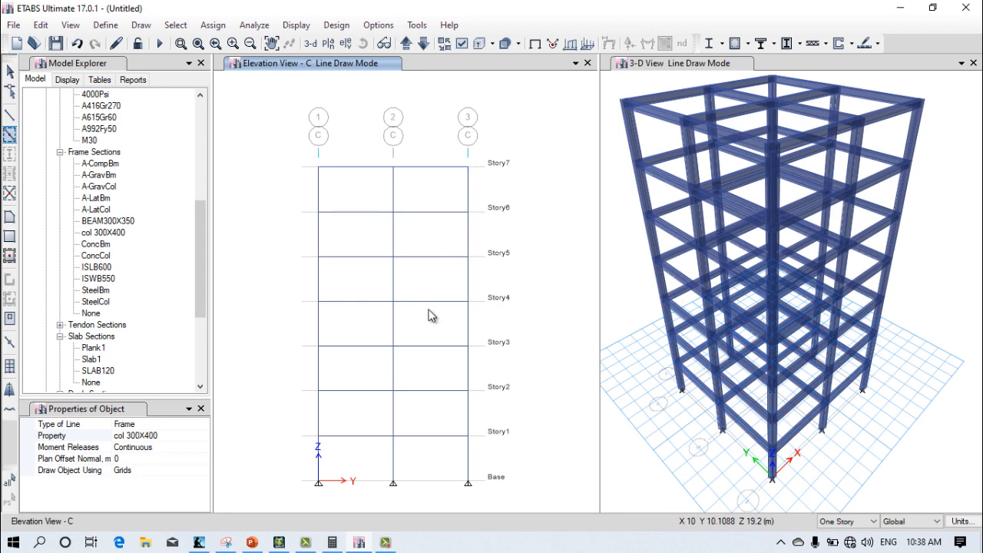
Step: Leave line drawing mode and enlarge the 3-D view to inspect the building's beam and column frame
{"action": "left_click", "coordinate": [619, 294]}
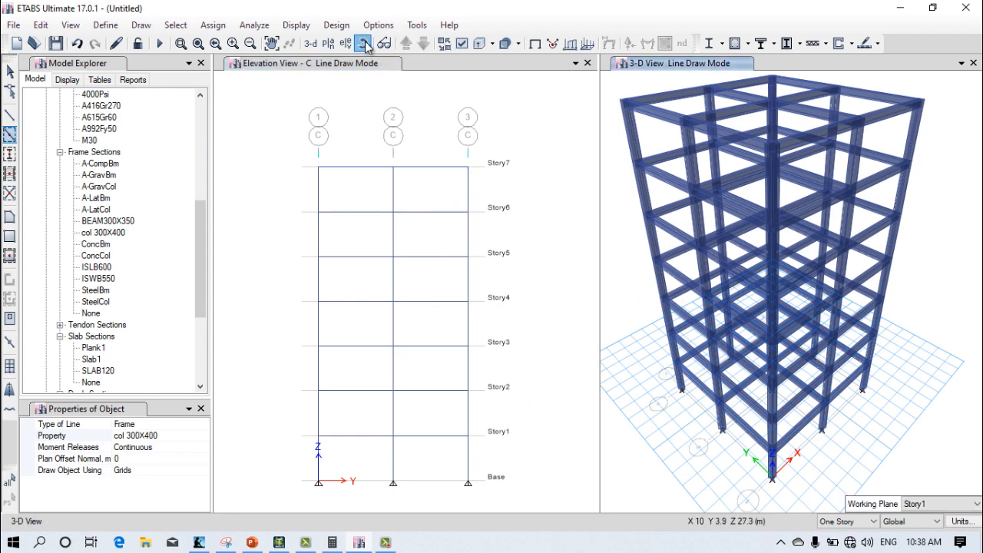
{"action": "key", "text": "Escape"}
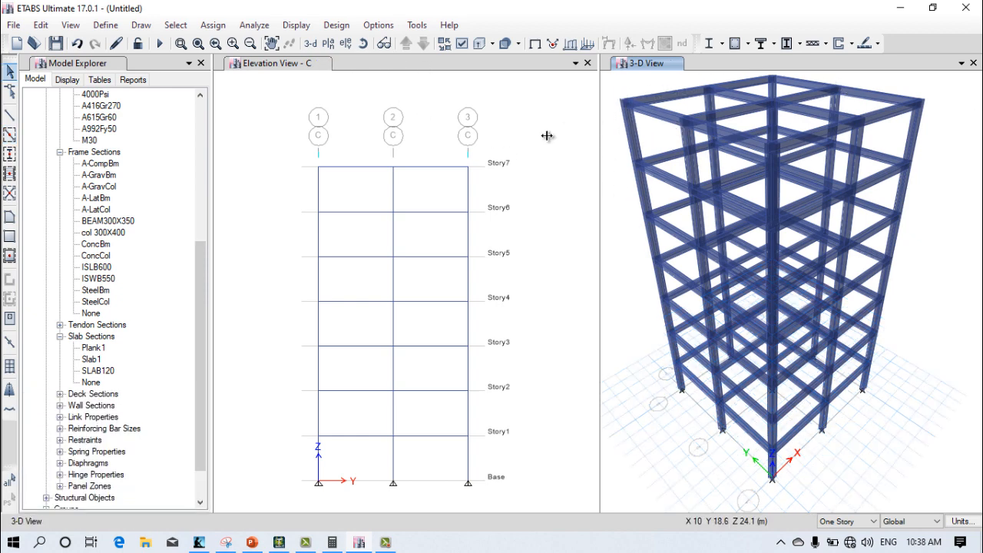
{"action": "left_click_drag", "start_coordinate": [547, 136], "coordinate": [342, 173]}
{"action": "scroll", "coordinate": [632, 173], "scroll_direction": "up", "scroll_amount": 5}
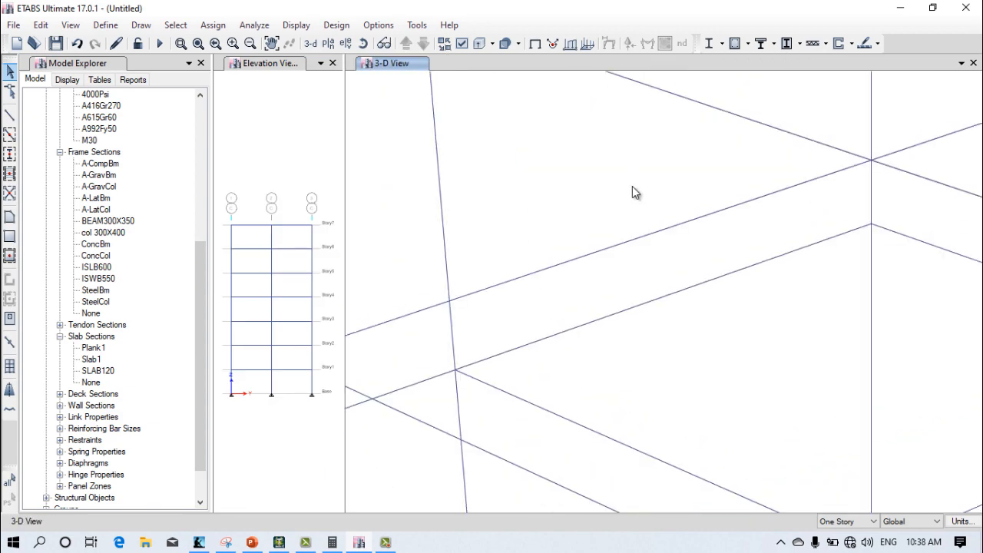
{"action": "scroll", "coordinate": [635, 190], "scroll_direction": "down", "scroll_amount": 6}
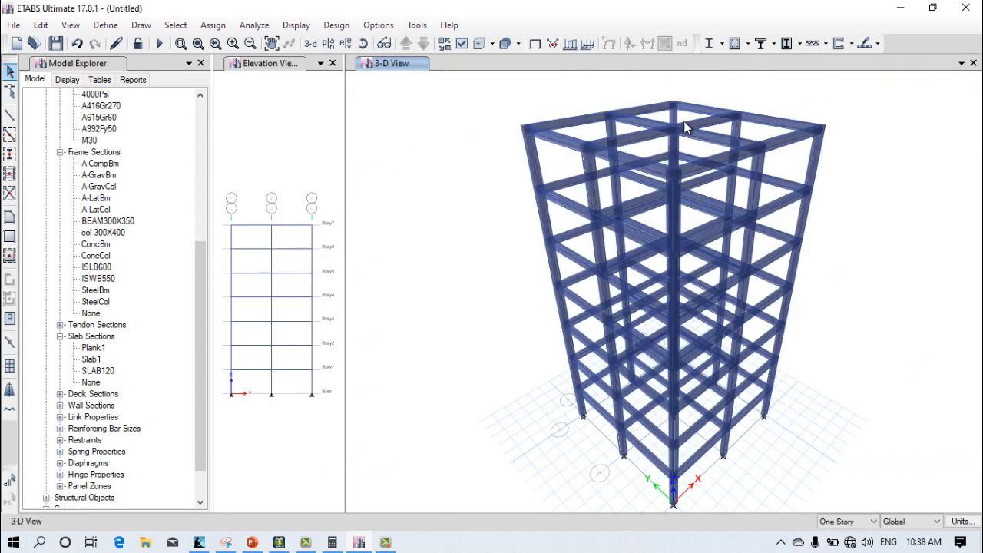
{"action": "right_click", "coordinate": [835, 166]}
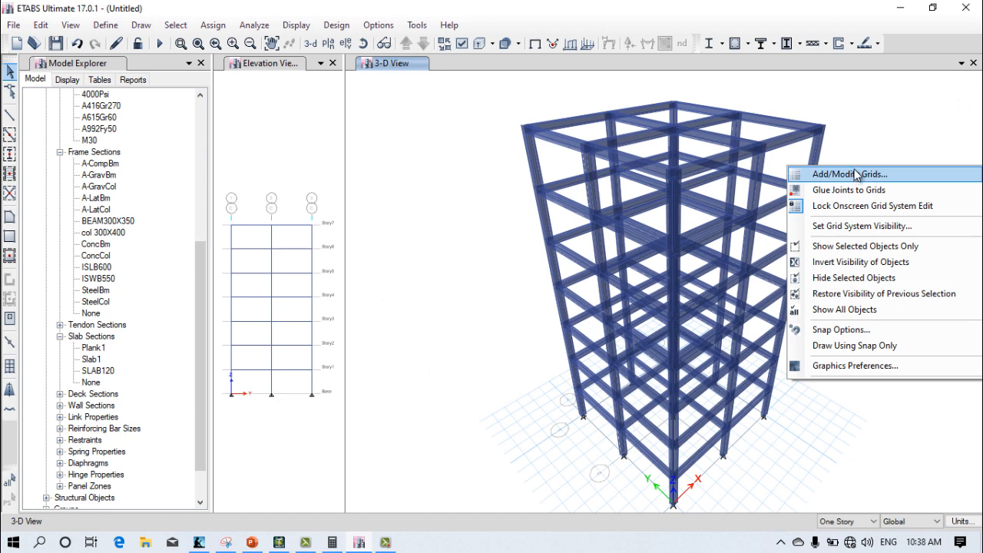
{"action": "left_click", "coordinate": [873, 153]}
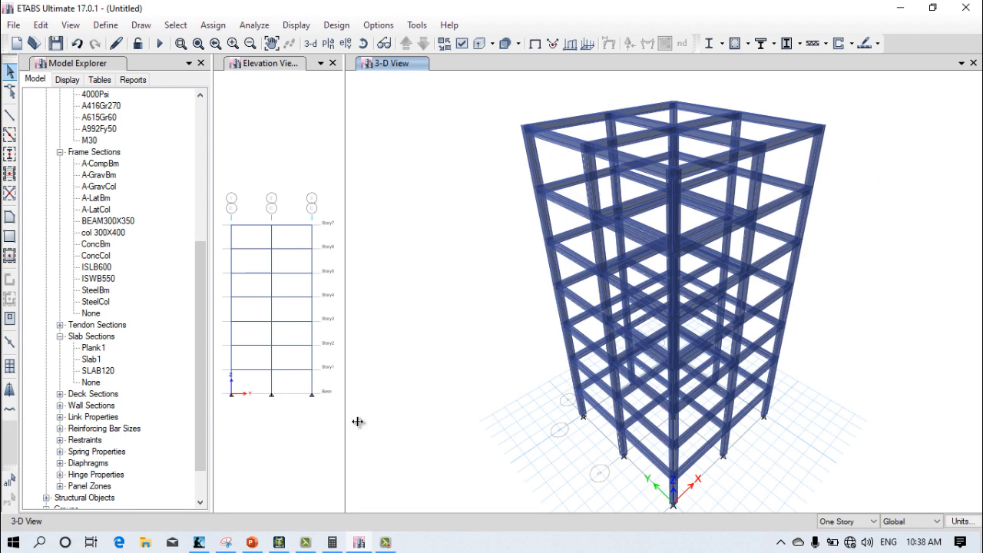
Step: Widen the elevation window again and change the 3-D view window to the Story7 plan
{"action": "left_click_drag", "start_coordinate": [358, 422], "coordinate": [688, 435]}
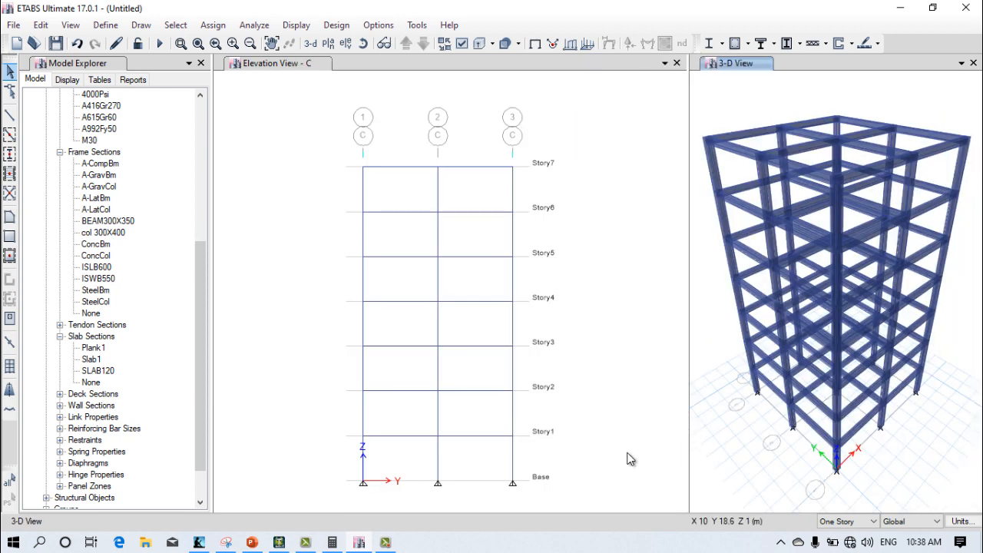
{"action": "left_click", "coordinate": [329, 43]}
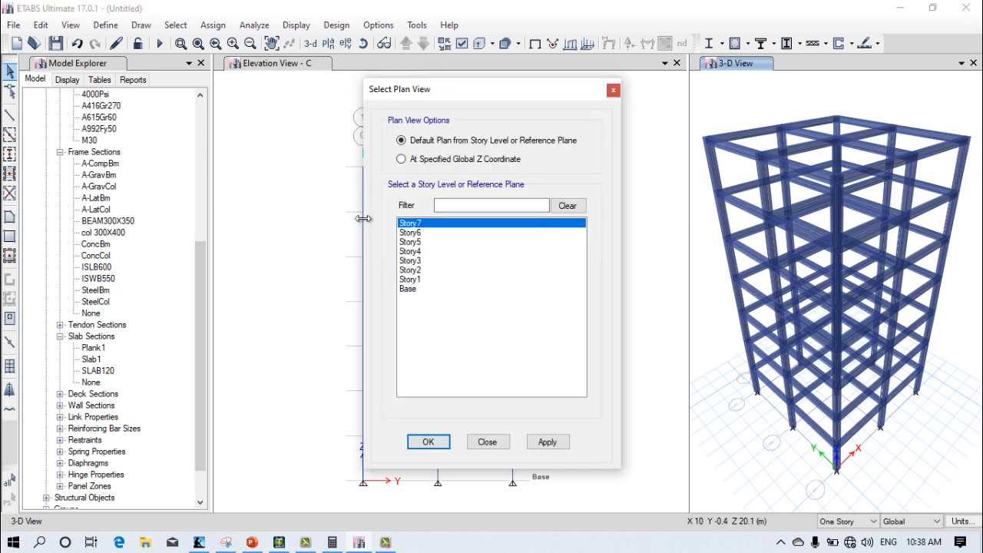
{"action": "left_click", "coordinate": [428, 442]}
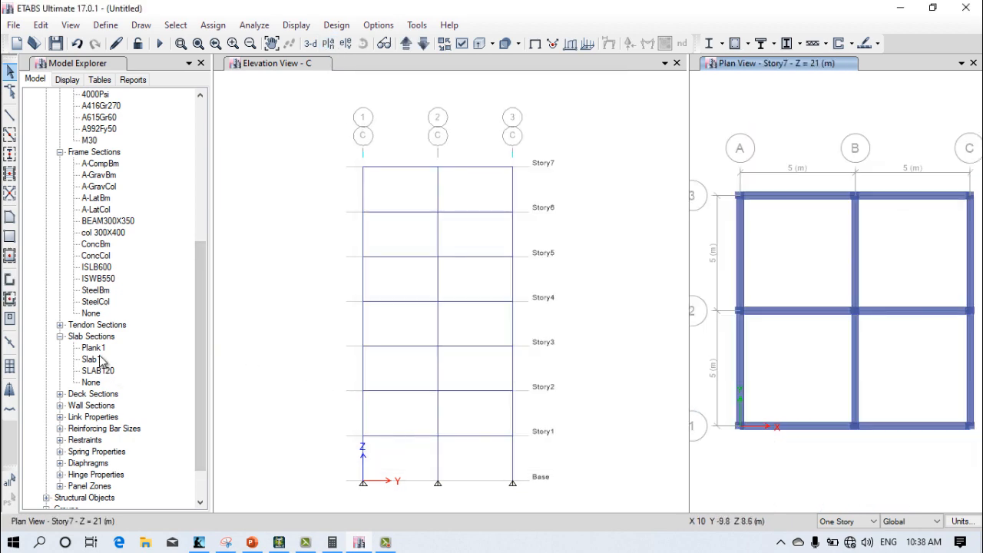
Step: Start quick-drawing floor areas with SLAB120 as the section property
{"action": "left_click", "coordinate": [10, 255]}
{"action": "left_click", "coordinate": [143, 425]}
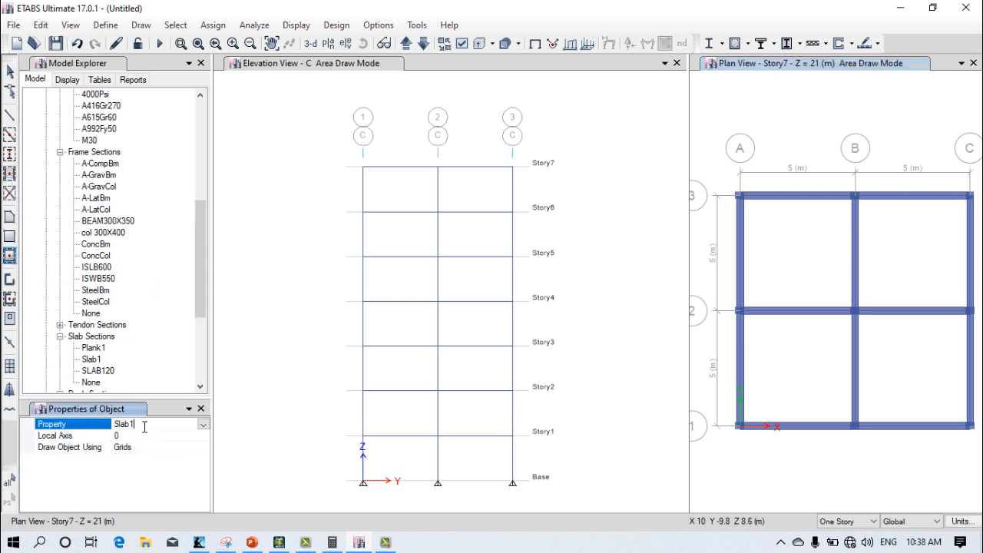
{"action": "left_click", "coordinate": [203, 424]}
{"action": "left_click", "coordinate": [154, 477]}
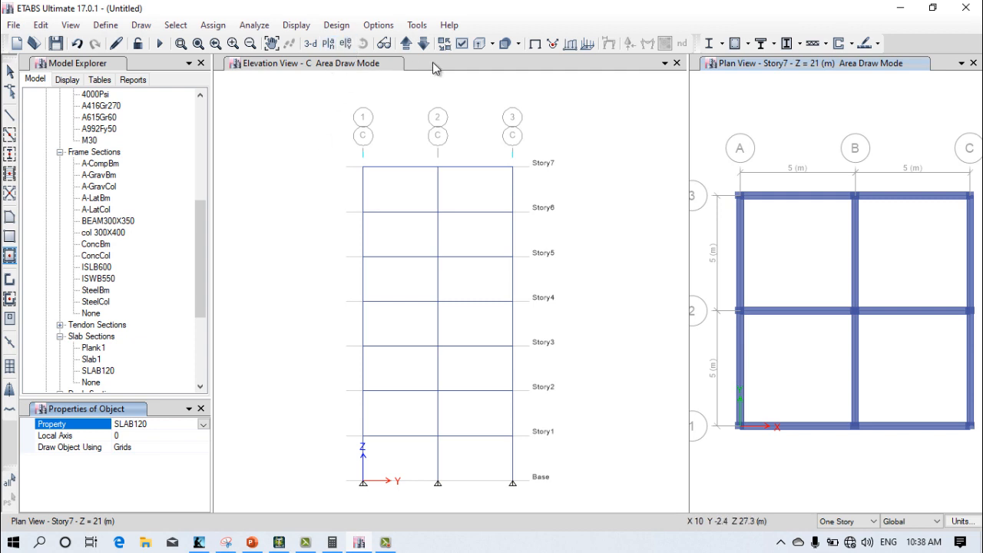
Step: Change the elevation C window to the Story7 plan view
{"action": "left_click", "coordinate": [561, 67]}
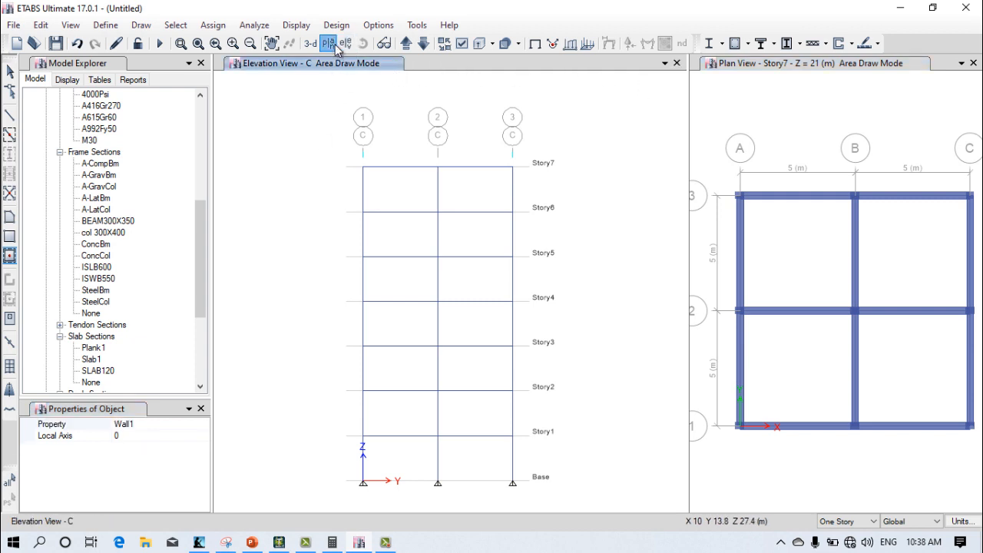
{"action": "left_click", "coordinate": [329, 44]}
{"action": "left_click", "coordinate": [547, 442]}
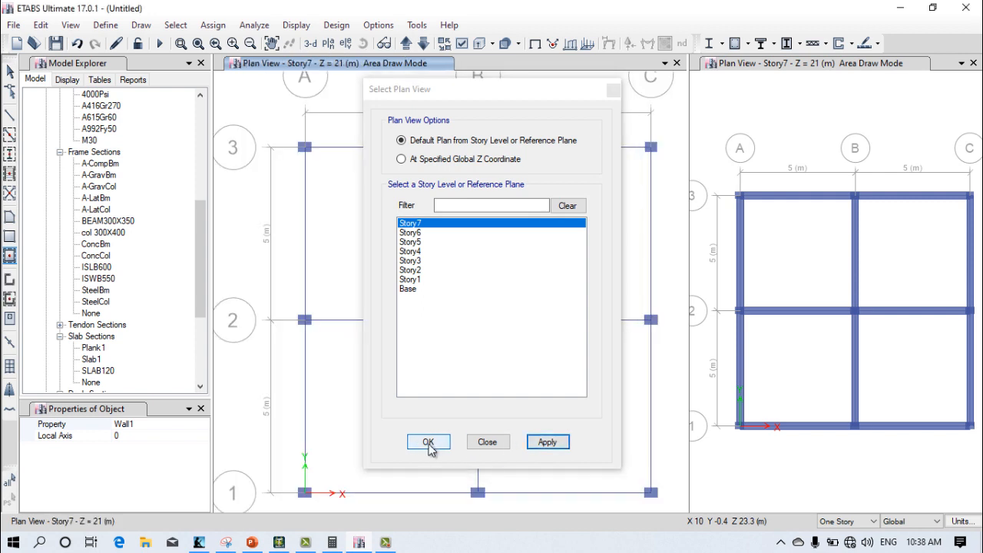
Step: Switch the second Story7 plan window back to the 3-D view and set its working plane to Base
{"action": "left_click", "coordinate": [428, 441]}
{"action": "left_click", "coordinate": [437, 64]}
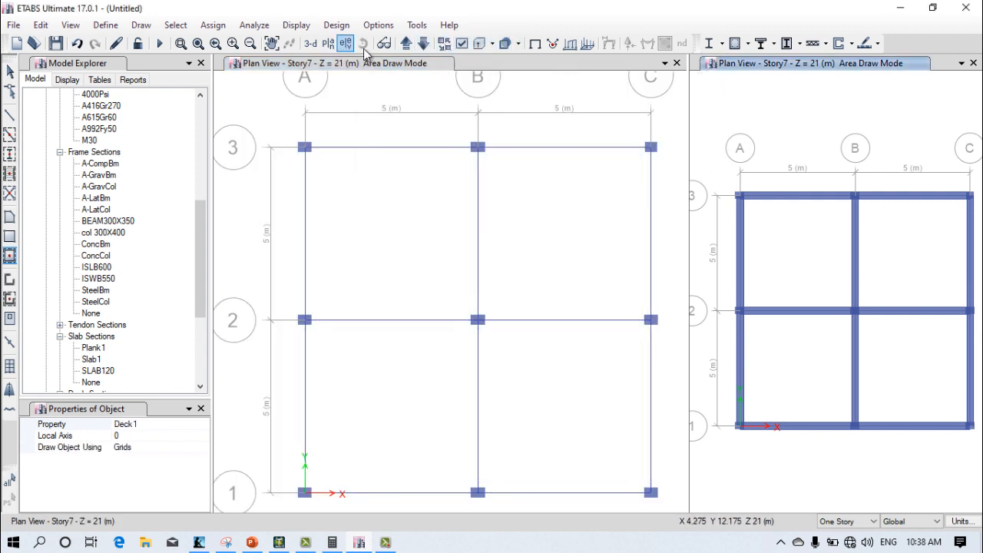
{"action": "left_click", "coordinate": [310, 44]}
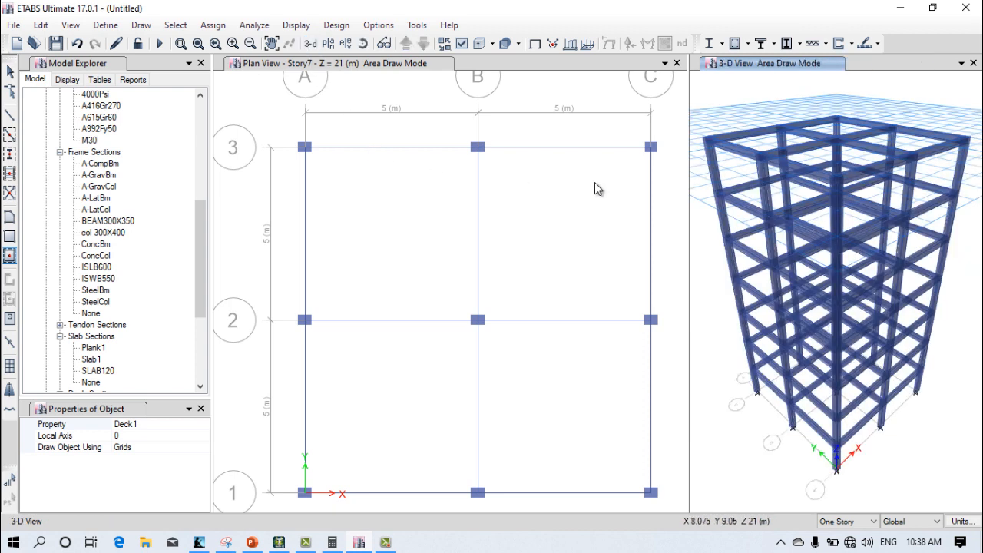
{"action": "left_click", "coordinate": [957, 505]}
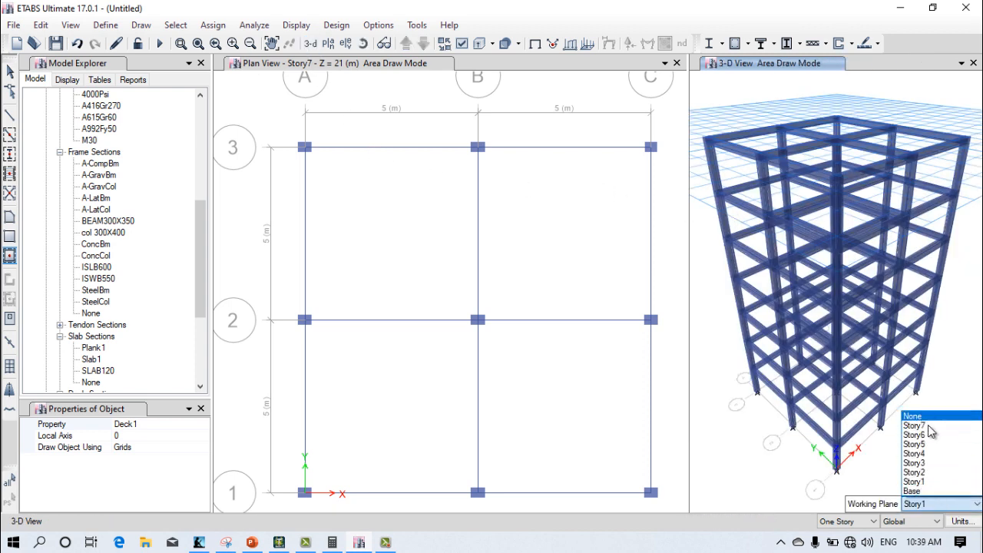
{"action": "left_click", "coordinate": [931, 490]}
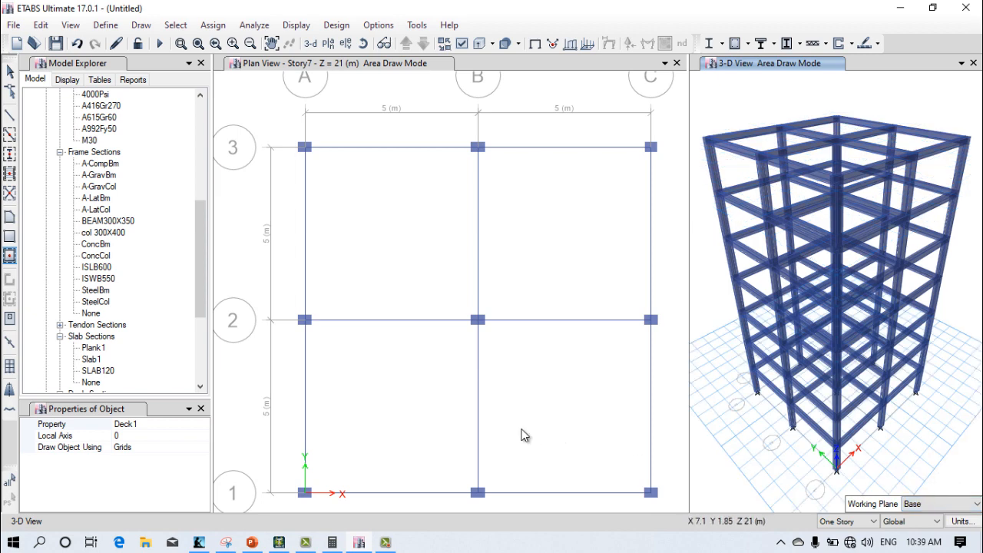
Step: Set the floor area property to SLAB120 and fill all four bays of the Story7 plan with slabs
{"action": "left_click", "coordinate": [139, 427]}
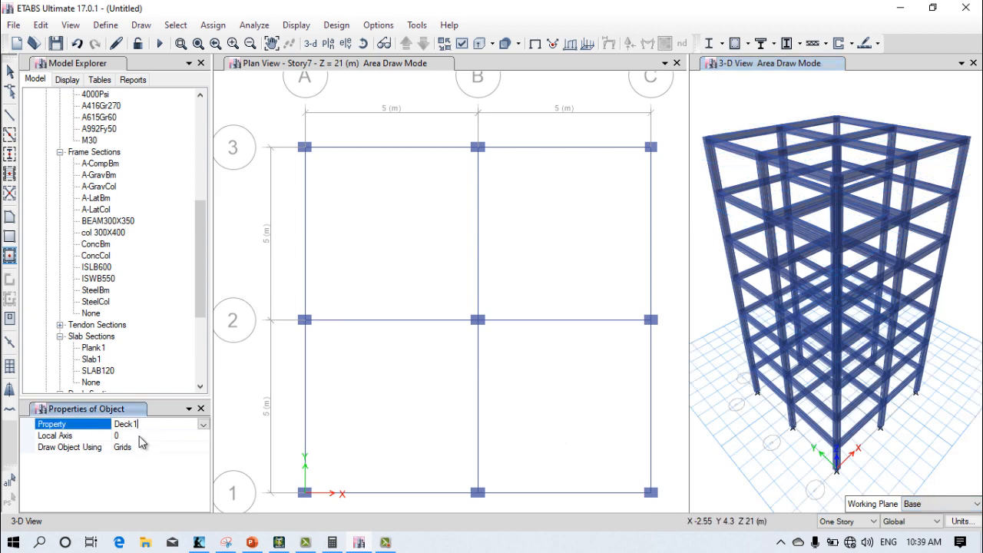
{"action": "left_click", "coordinate": [202, 424]}
{"action": "left_click", "coordinate": [139, 489]}
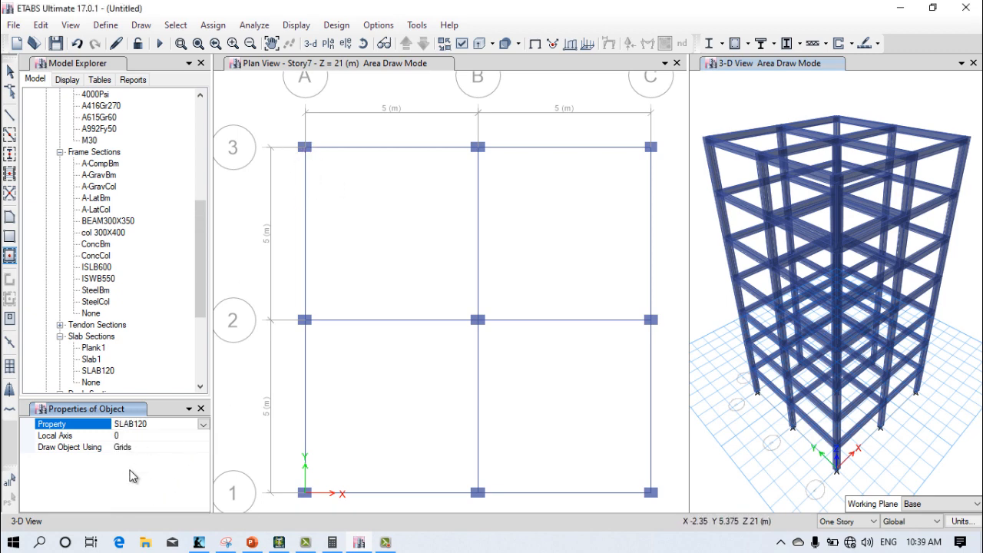
{"action": "left_click", "coordinate": [408, 212]}
{"action": "left_click", "coordinate": [522, 230]}
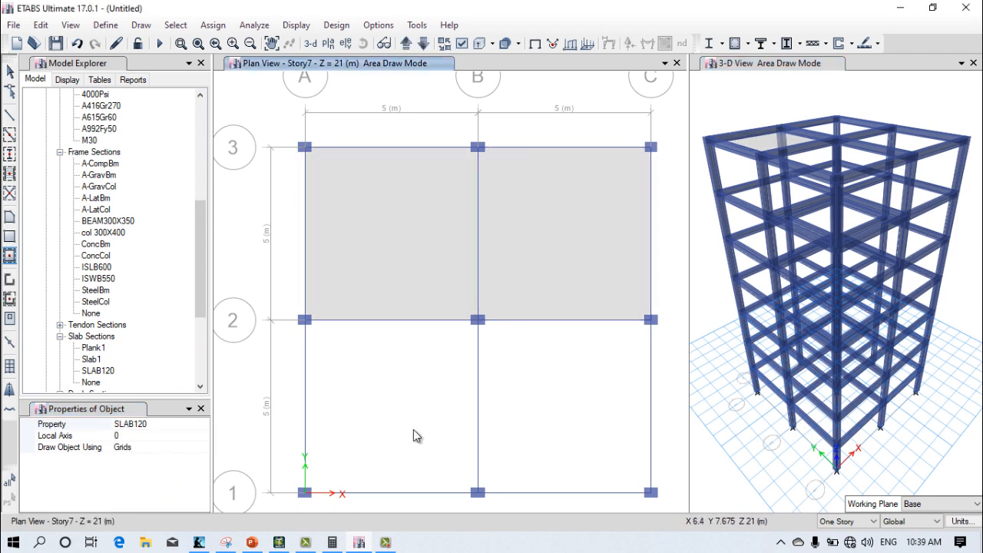
{"action": "left_click", "coordinate": [414, 430]}
{"action": "left_click", "coordinate": [547, 424]}
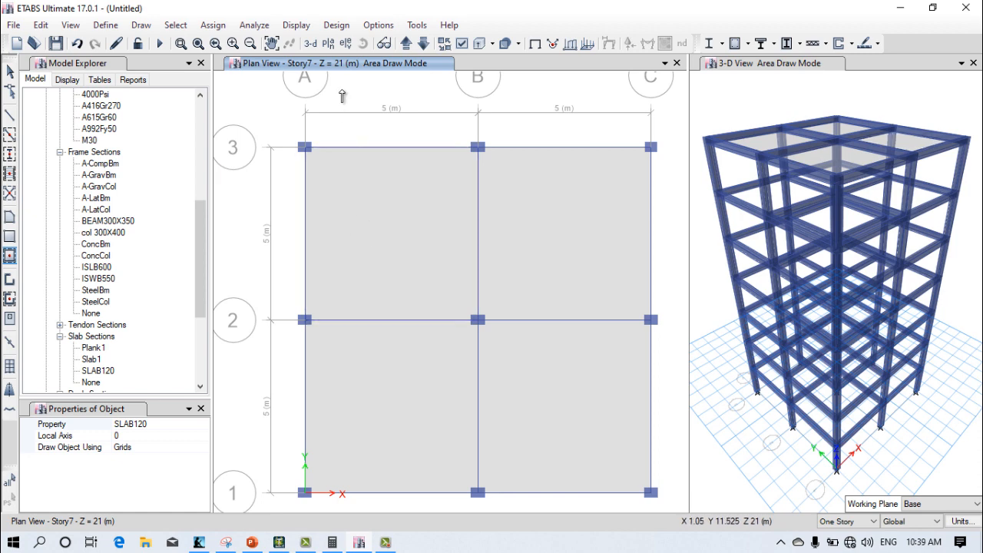
Step: Change the plan view to Story6 and fill its four grid bays with SLAB120 slabs
{"action": "left_click", "coordinate": [329, 43]}
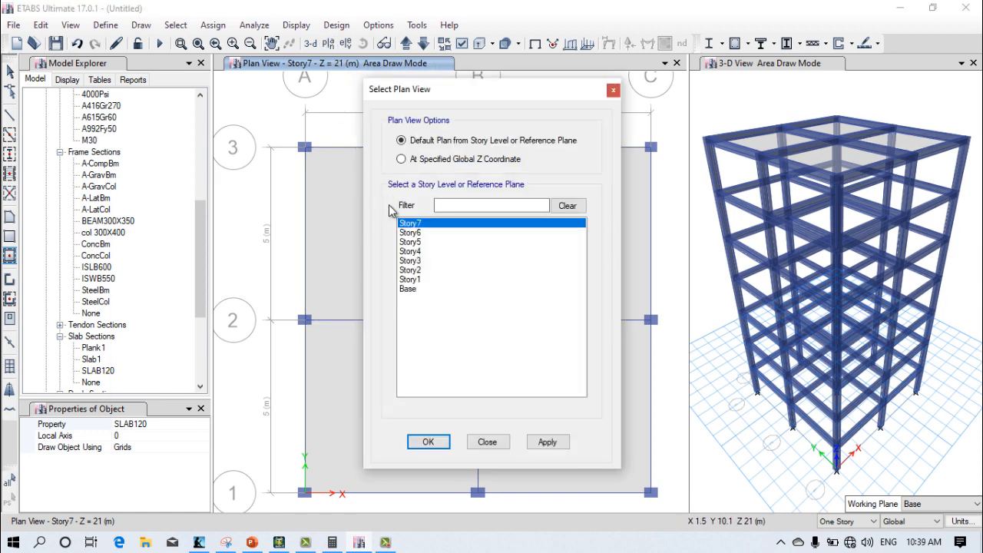
{"action": "left_click", "coordinate": [408, 234]}
{"action": "left_click", "coordinate": [547, 441]}
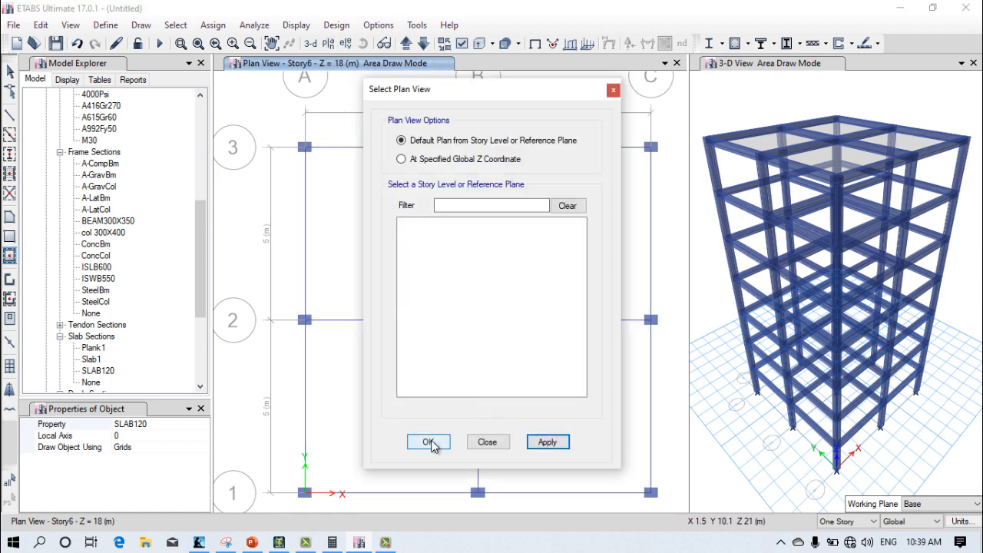
{"action": "left_click", "coordinate": [430, 442]}
{"action": "left_click", "coordinate": [612, 275]}
{"action": "left_click", "coordinate": [538, 410]}
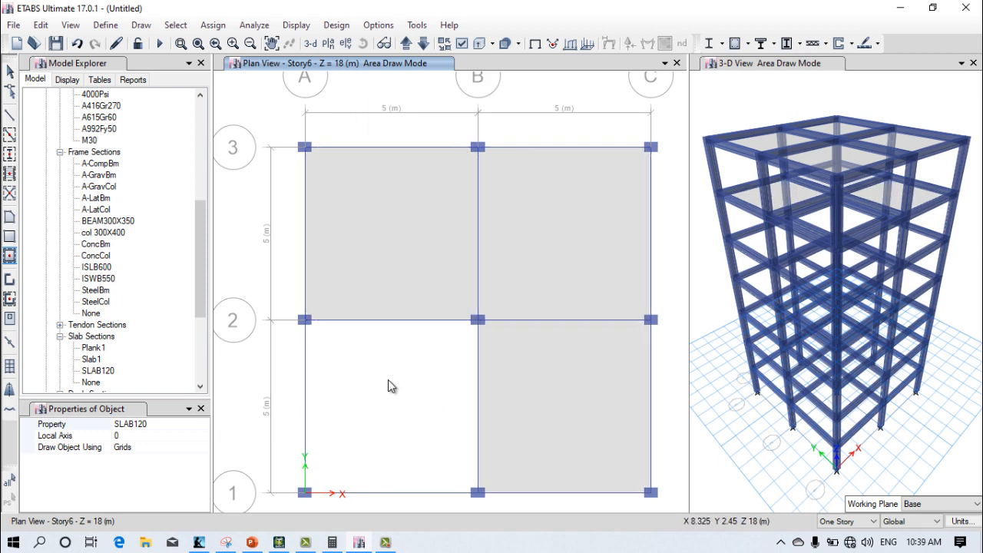
{"action": "left_click", "coordinate": [387, 380]}
Step: Change the plan view to Story5 and fill its four grid bays with SLAB120 slabs
{"action": "left_click", "coordinate": [329, 43]}
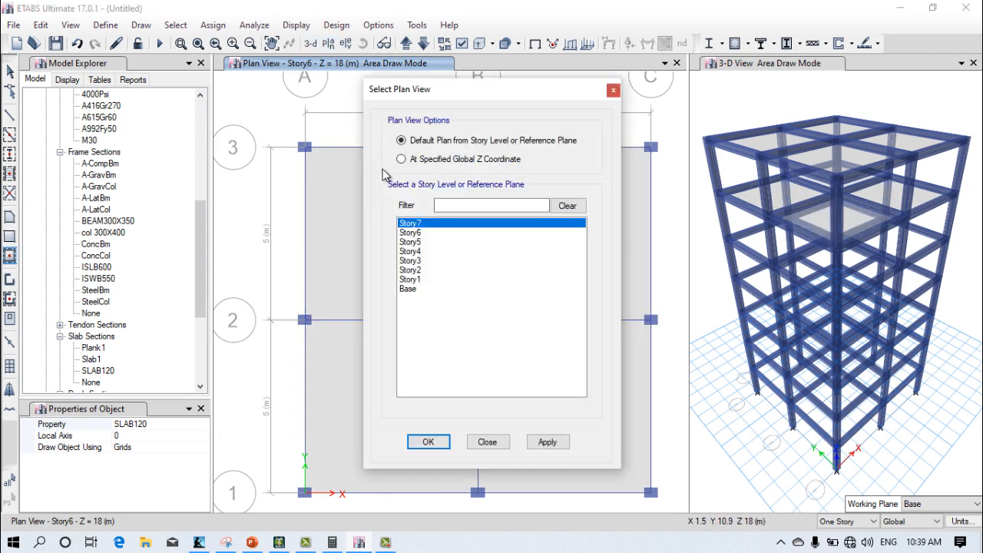
{"action": "left_click", "coordinate": [410, 242]}
{"action": "left_click", "coordinate": [545, 442]}
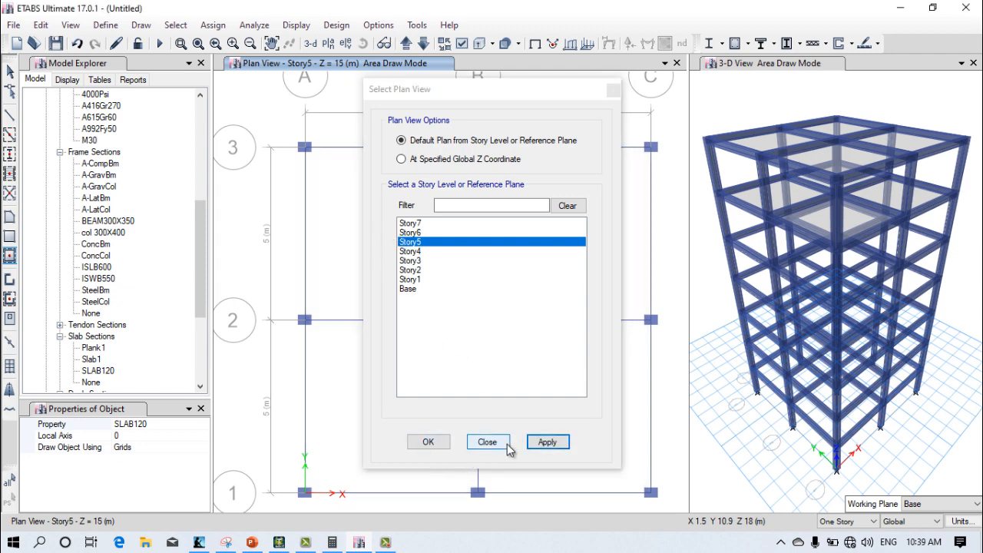
{"action": "left_click", "coordinate": [421, 443]}
{"action": "left_click", "coordinate": [375, 265]}
{"action": "left_click", "coordinate": [529, 254]}
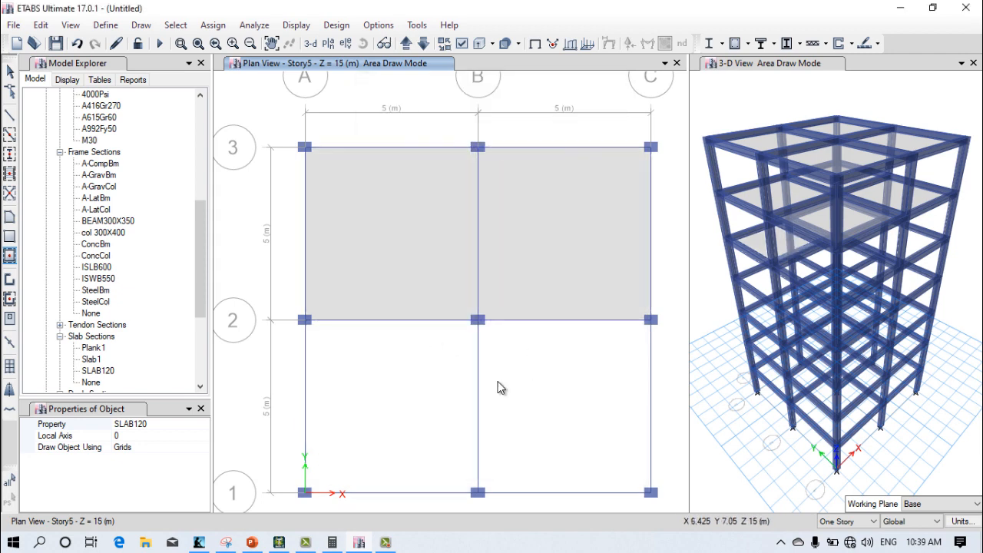
{"action": "left_click", "coordinate": [500, 386]}
{"action": "left_click", "coordinate": [430, 371]}
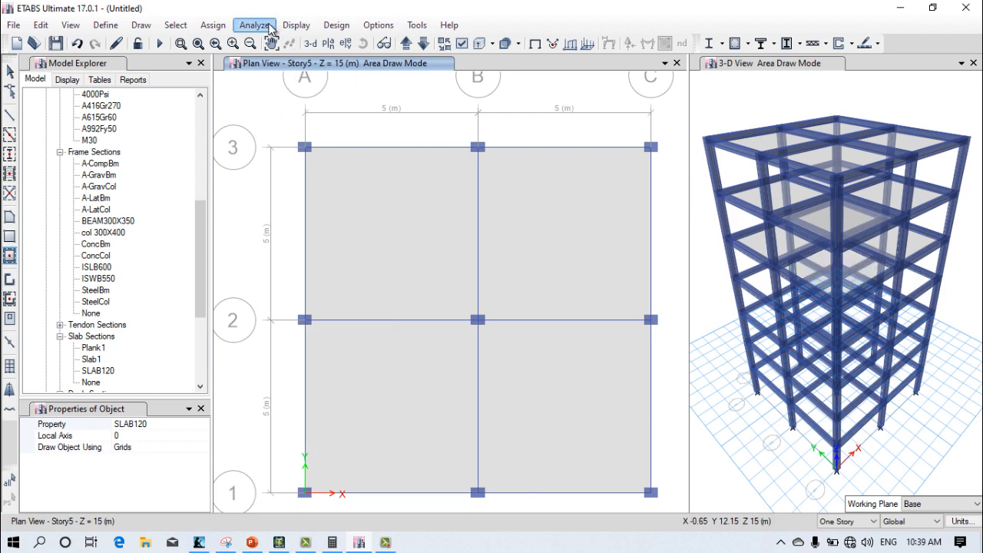
Step: Change the plan view to Story4 and fill its four grid bays with SLAB120 slabs
{"action": "left_click", "coordinate": [328, 46]}
{"action": "left_click", "coordinate": [412, 251]}
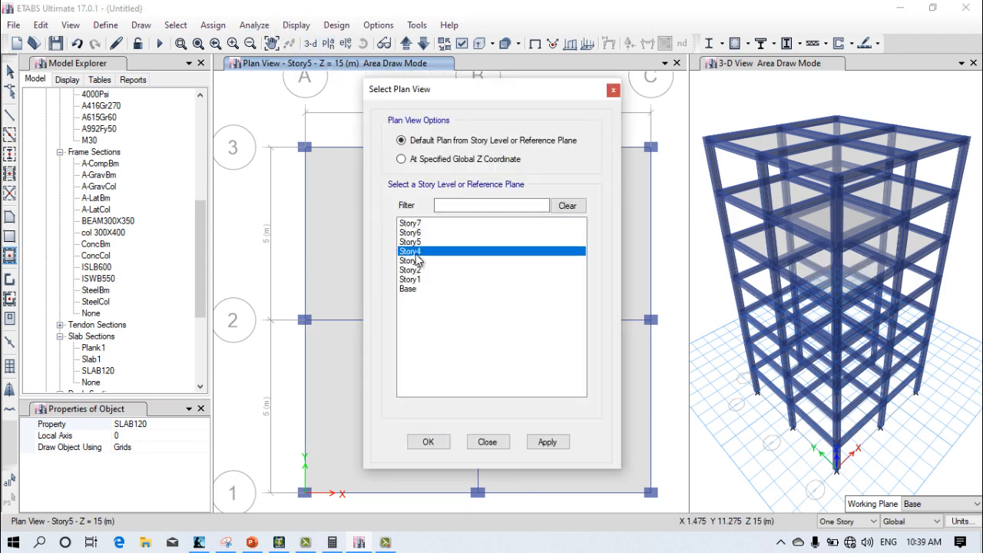
{"action": "left_click", "coordinate": [544, 442]}
{"action": "left_click", "coordinate": [428, 441]}
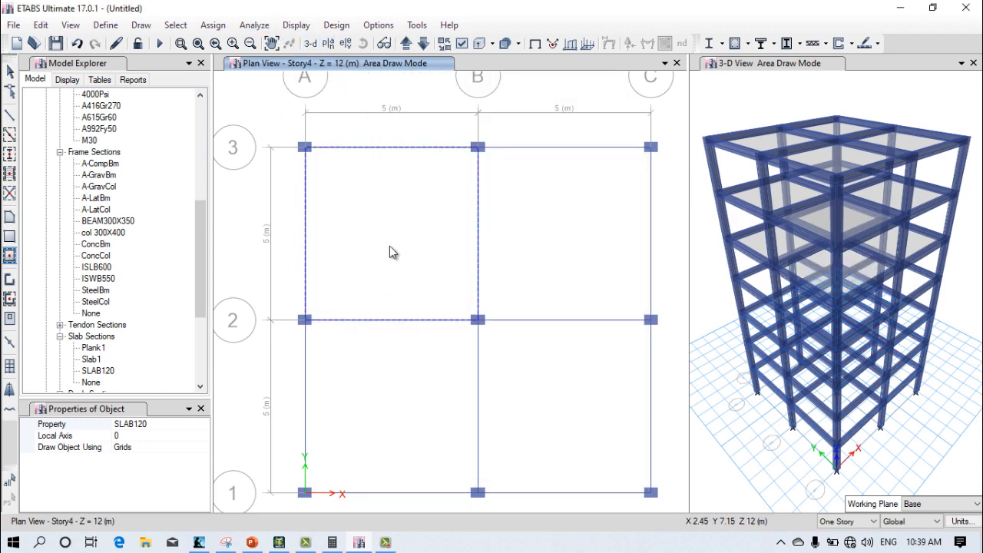
{"action": "left_click", "coordinate": [390, 246]}
{"action": "left_click", "coordinate": [514, 260]}
{"action": "left_click", "coordinate": [564, 407]}
{"action": "left_click", "coordinate": [392, 407]}
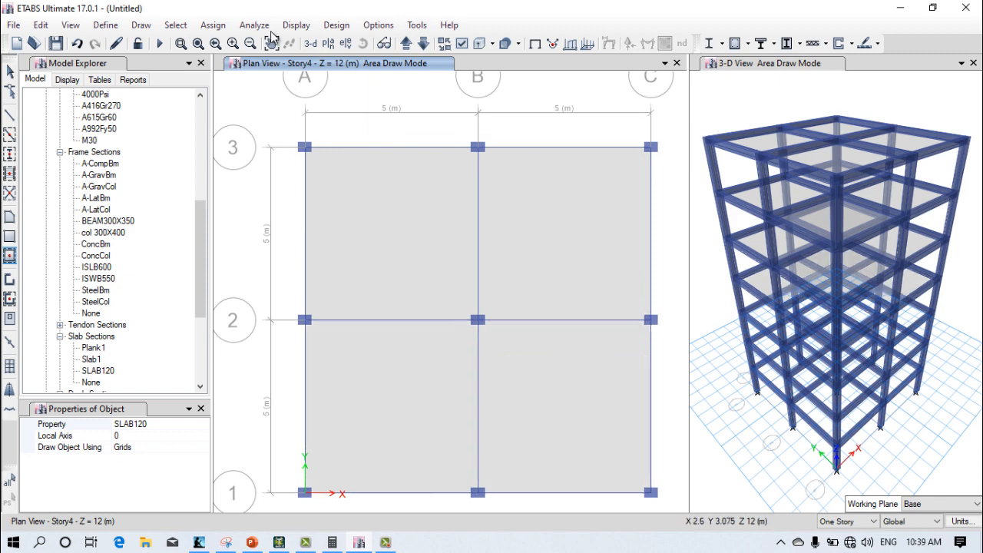
Step: Change the plan view to Story3 and fill its four grid bays with SLAB120 slabs
{"action": "left_click", "coordinate": [328, 43]}
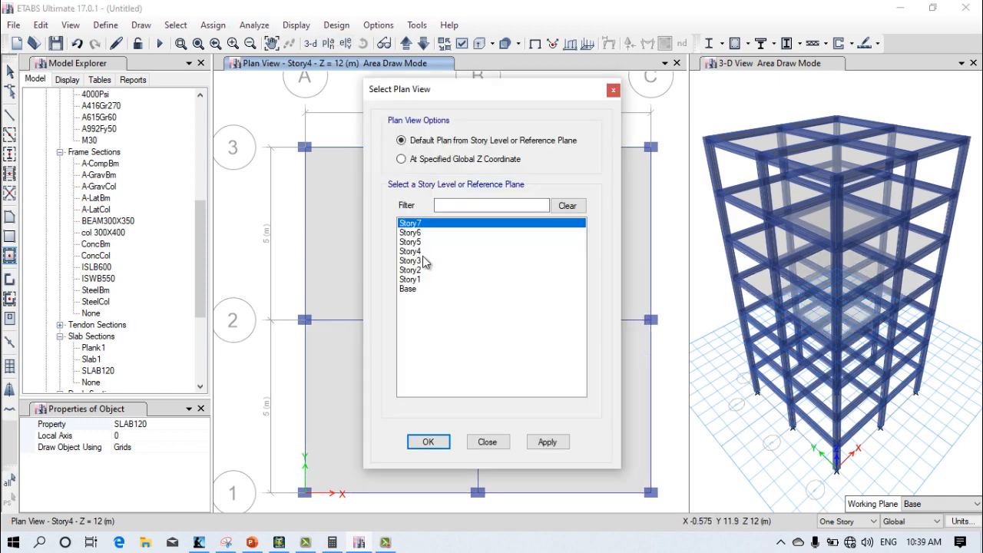
{"action": "left_click", "coordinate": [423, 261]}
{"action": "left_click", "coordinate": [544, 441]}
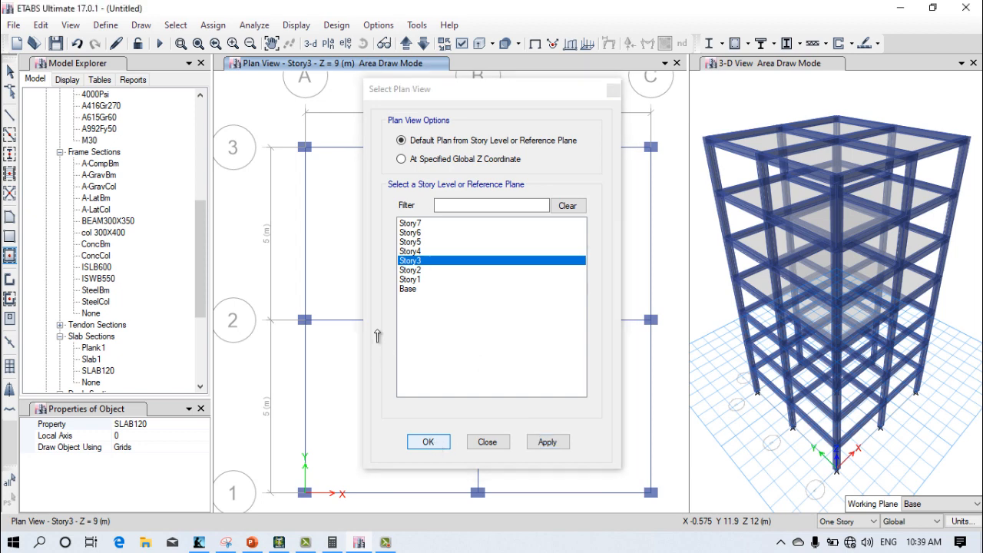
{"action": "left_click", "coordinate": [428, 442]}
{"action": "left_click", "coordinate": [388, 331]}
{"action": "left_click", "coordinate": [577, 412]}
{"action": "left_click", "coordinate": [557, 263]}
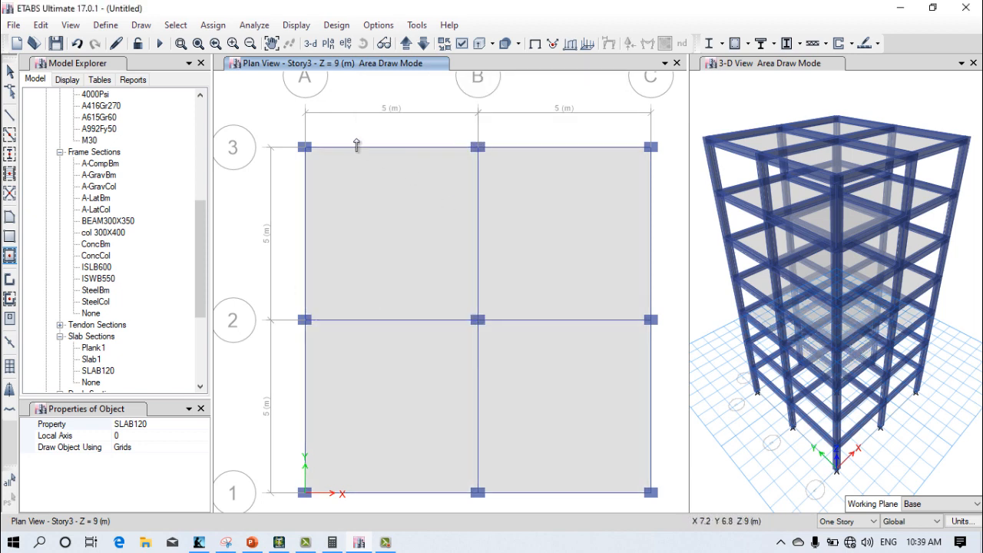
Step: Change the plan view to Story2 and fill its four grid bays with SLAB120 slabs
{"action": "left_click", "coordinate": [328, 43]}
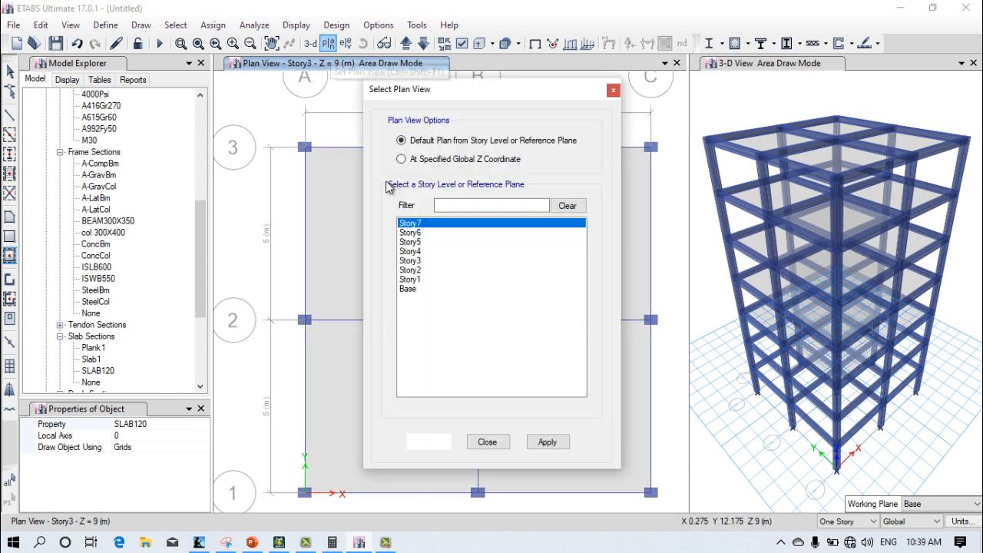
{"action": "left_click", "coordinate": [415, 271]}
{"action": "left_click", "coordinate": [547, 442]}
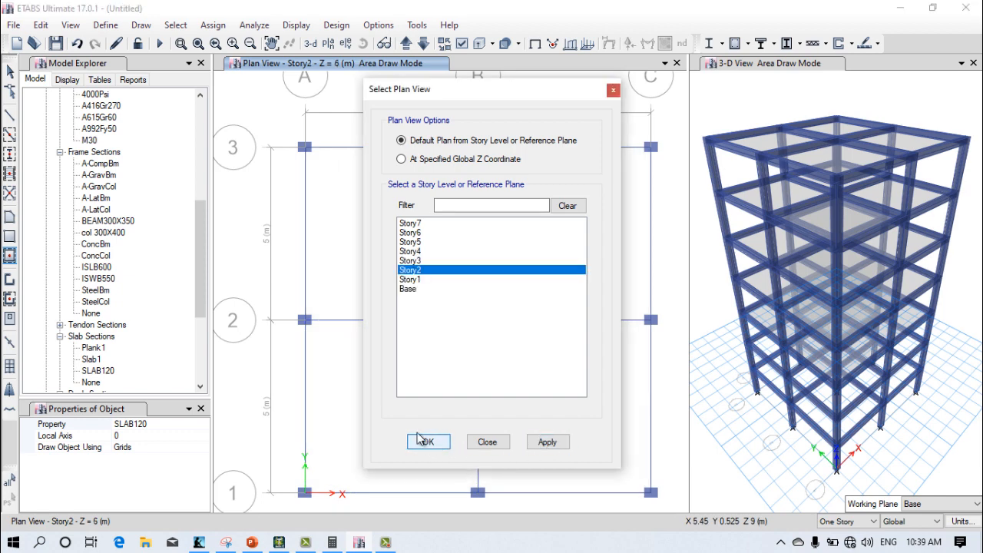
{"action": "left_click", "coordinate": [428, 441]}
{"action": "left_click", "coordinate": [453, 423]}
{"action": "left_click", "coordinate": [530, 353]}
{"action": "left_click", "coordinate": [524, 252]}
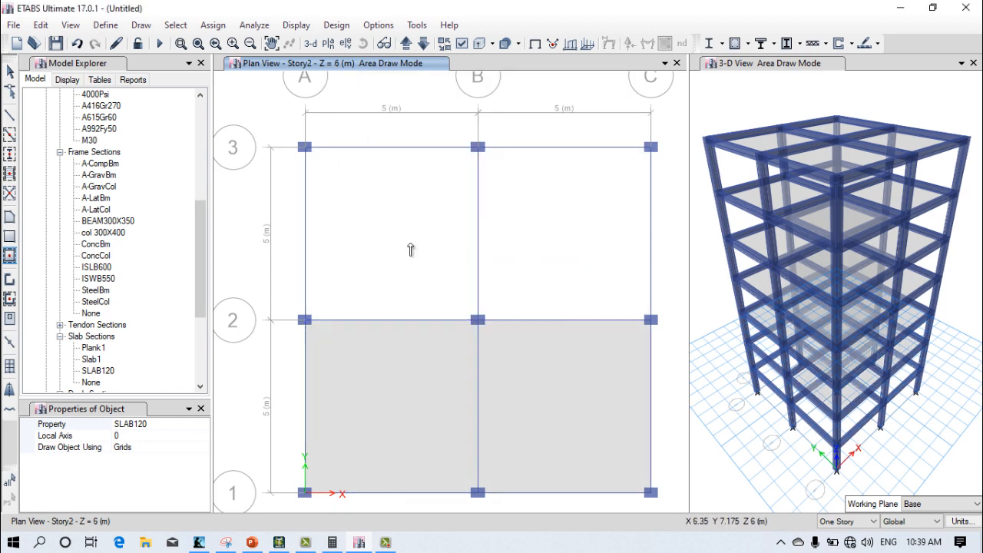
{"action": "left_click", "coordinate": [349, 220]}
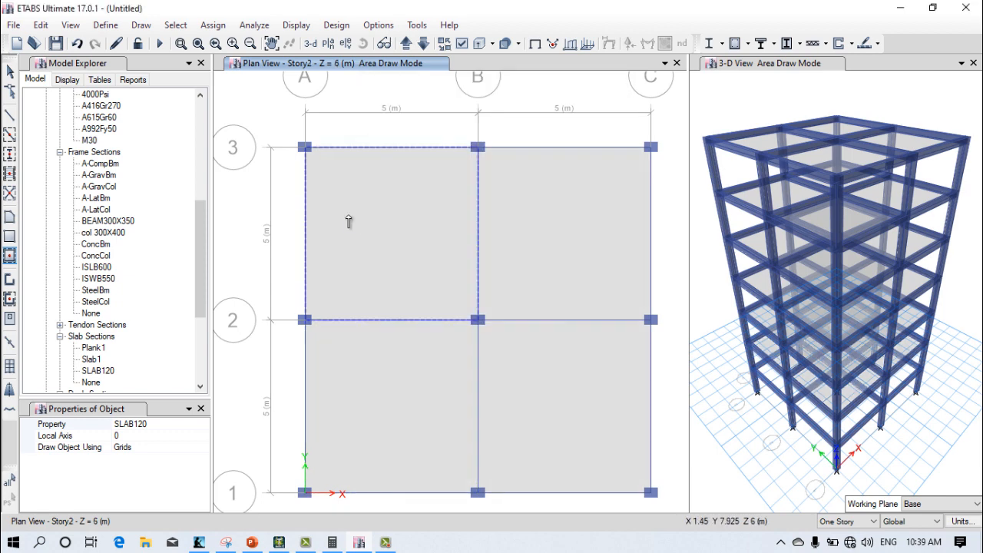
{"action": "left_click", "coordinate": [328, 43]}
{"action": "left_click", "coordinate": [410, 271]}
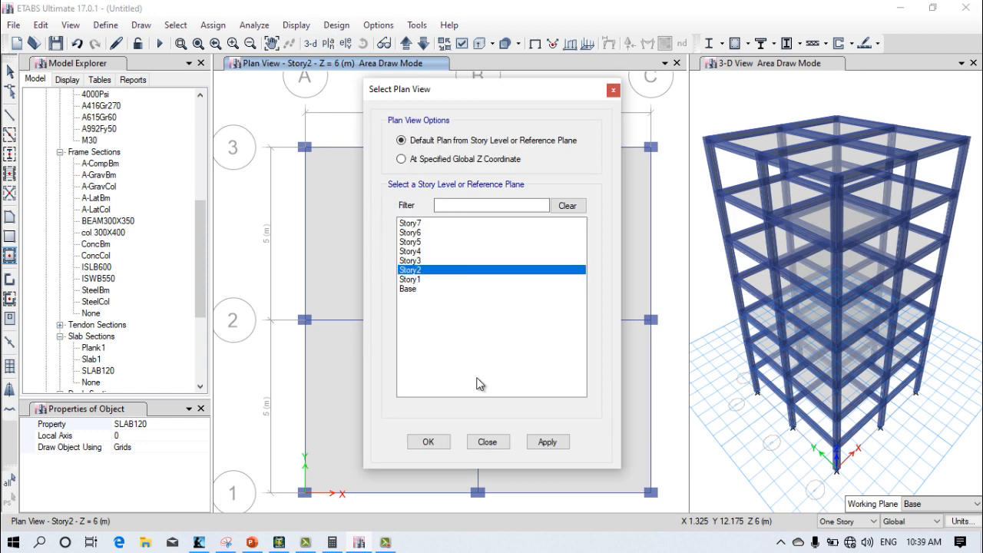
{"action": "left_click", "coordinate": [544, 442]}
{"action": "left_click", "coordinate": [424, 442]}
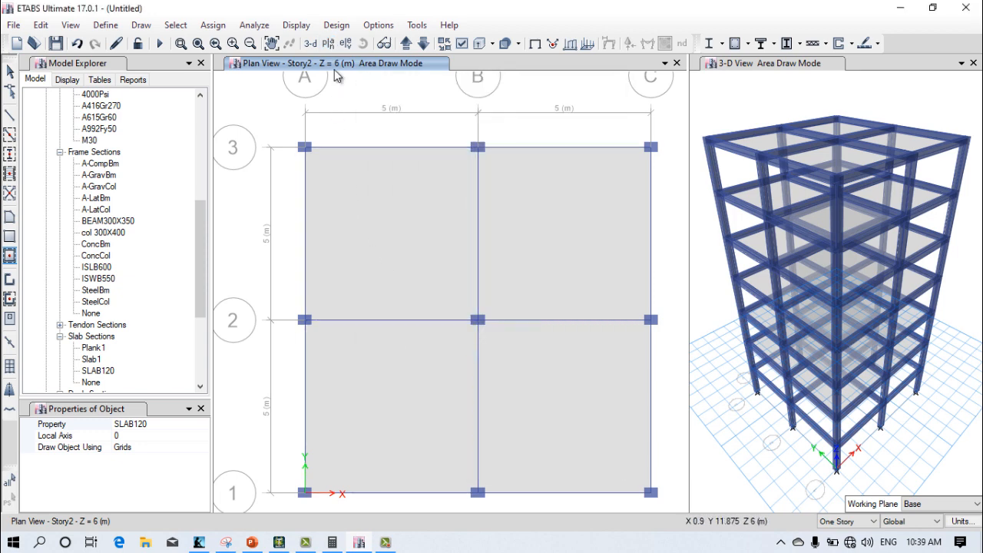
Step: Change the plan view to Story1 and fill its four grid bays with SLAB120 slabs
{"action": "left_click", "coordinate": [328, 43]}
{"action": "left_click", "coordinate": [423, 279]}
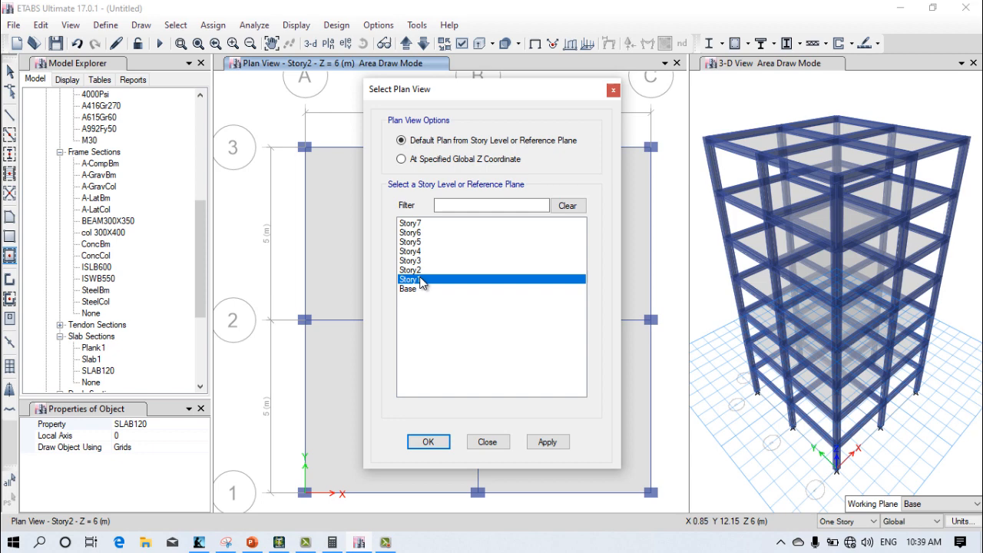
{"action": "left_click", "coordinate": [541, 445]}
{"action": "left_click", "coordinate": [438, 441]}
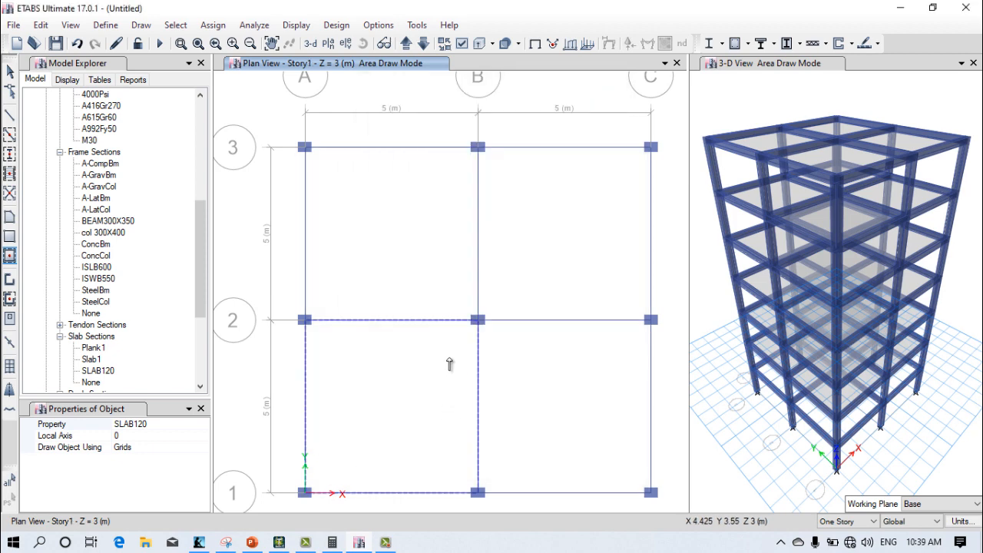
{"action": "left_click", "coordinate": [415, 252]}
{"action": "left_click", "coordinate": [413, 400]}
{"action": "left_click", "coordinate": [557, 407]}
{"action": "left_click", "coordinate": [509, 292]}
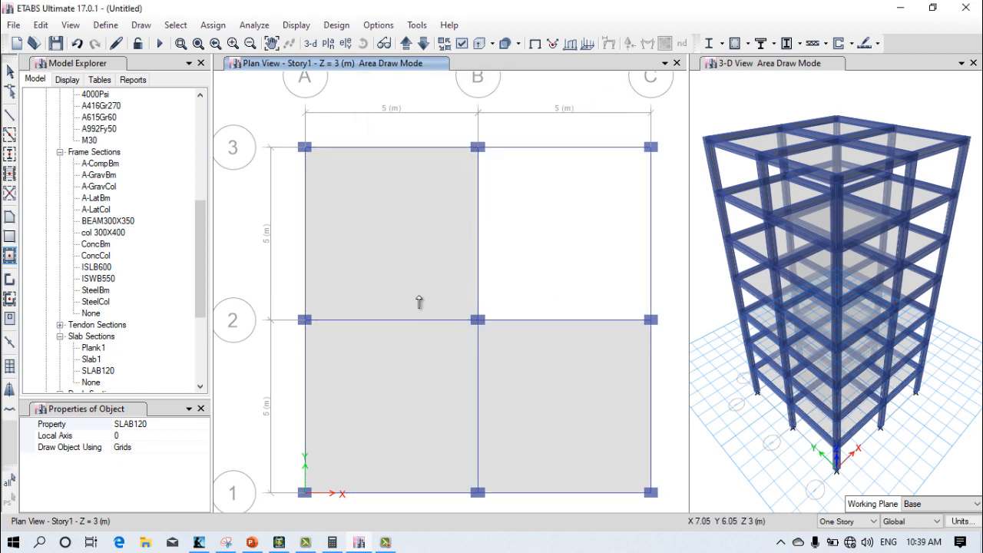
{"action": "left_click", "coordinate": [365, 244]}
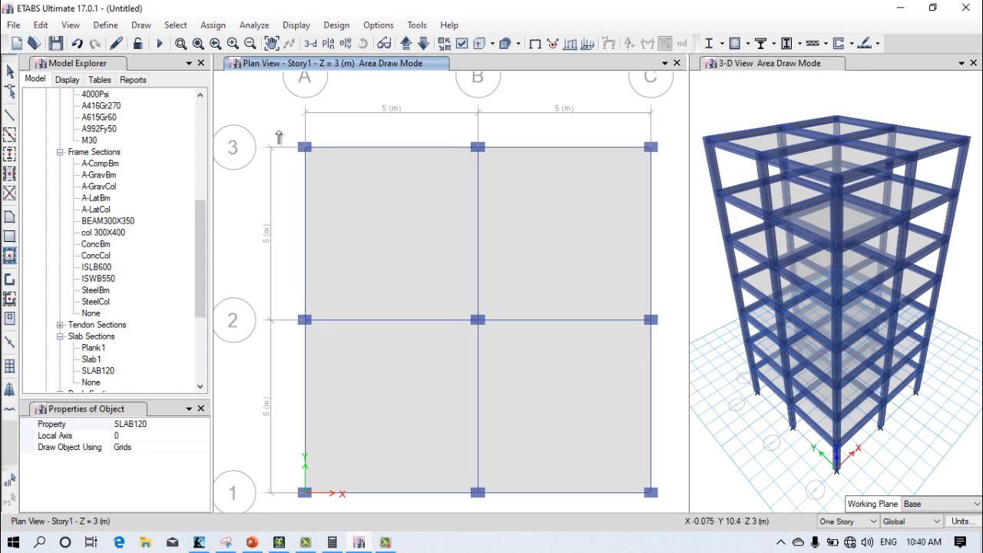
Step: Leave slab drawing and select all nine column joints at grid intersections A–C and 1–3 in the Story1 plan
{"action": "left_click", "coordinate": [201, 409]}
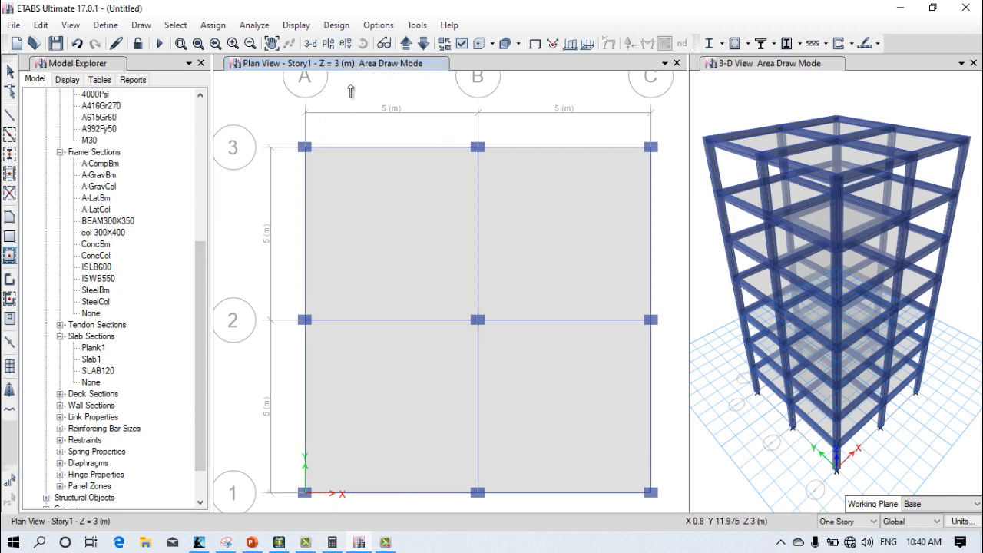
{"action": "left_click", "coordinate": [10, 72]}
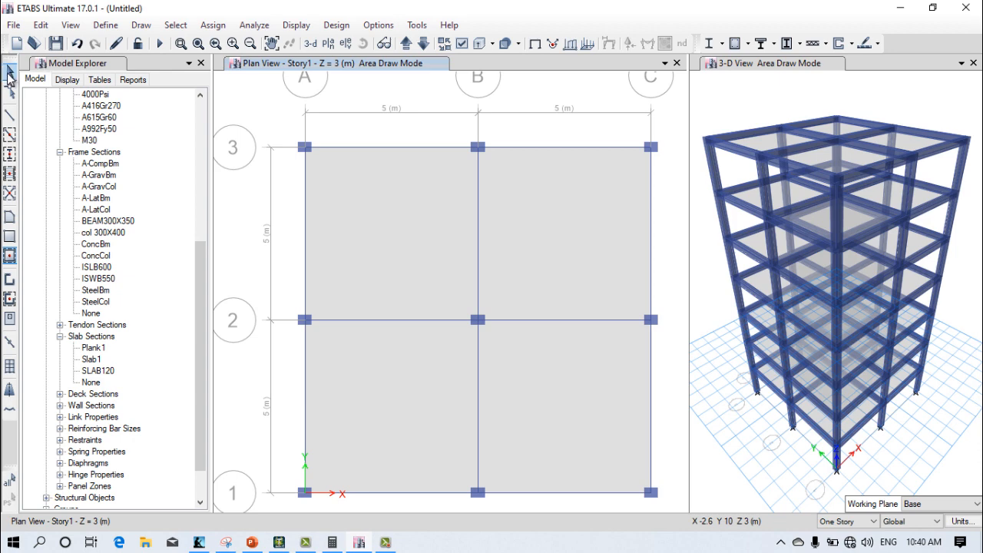
{"action": "left_click_drag", "start_coordinate": [304, 154], "coordinate": [323, 169]}
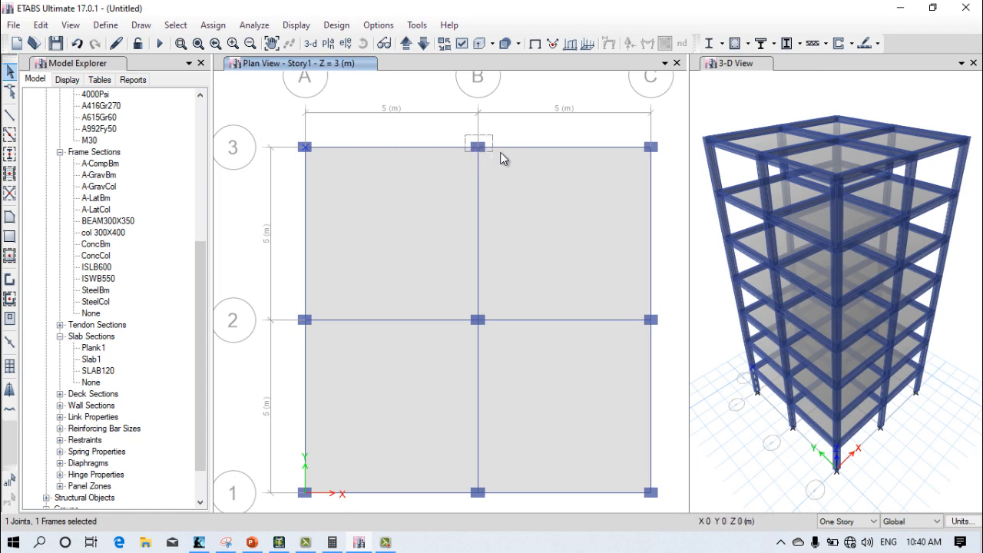
{"action": "left_click_drag", "start_coordinate": [488, 158], "coordinate": [490, 159]}
{"action": "left_click_drag", "start_coordinate": [637, 138], "coordinate": [665, 162]}
{"action": "left_click_drag", "start_coordinate": [492, 328], "coordinate": [493, 328]}
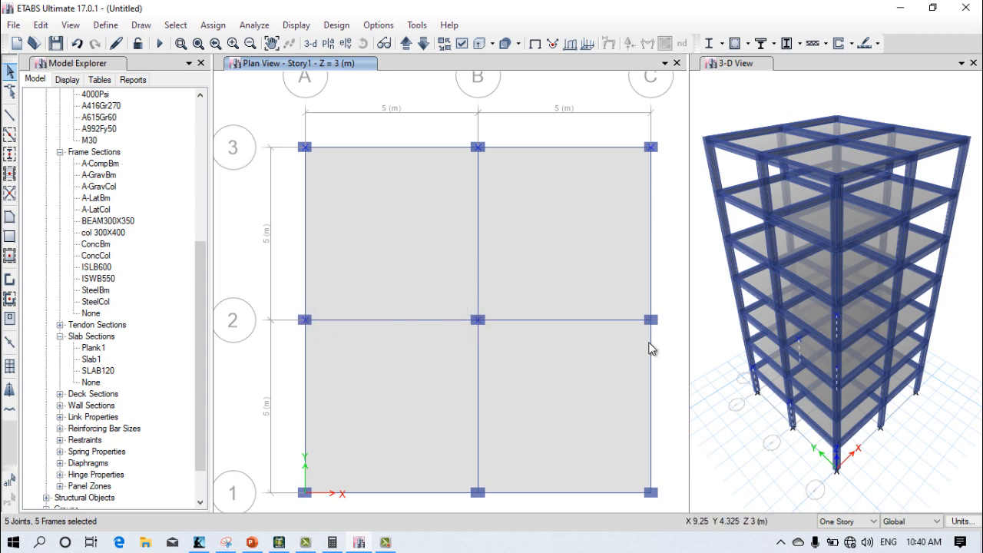
{"action": "left_click_drag", "start_coordinate": [663, 337], "coordinate": [664, 337]}
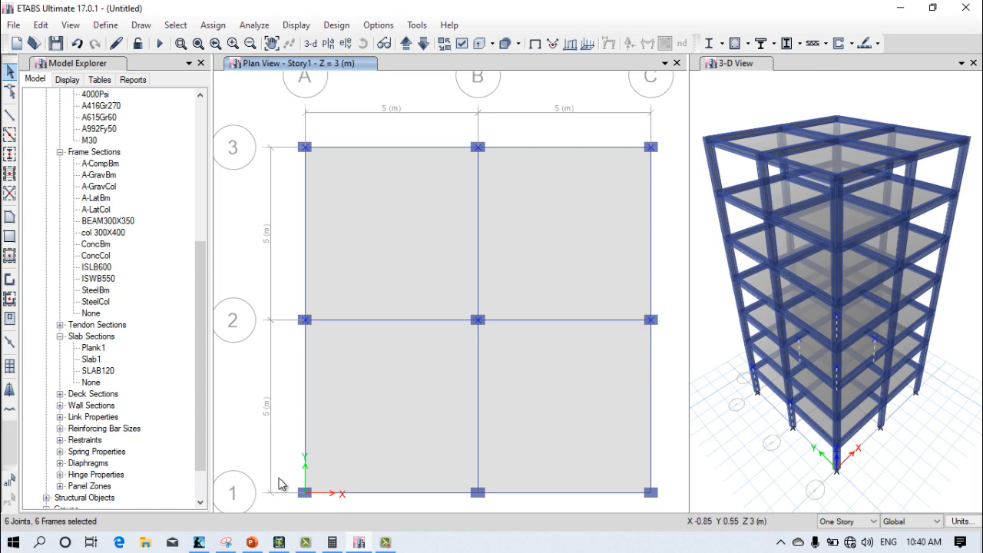
{"action": "left_click_drag", "start_coordinate": [290, 479], "coordinate": [330, 508]}
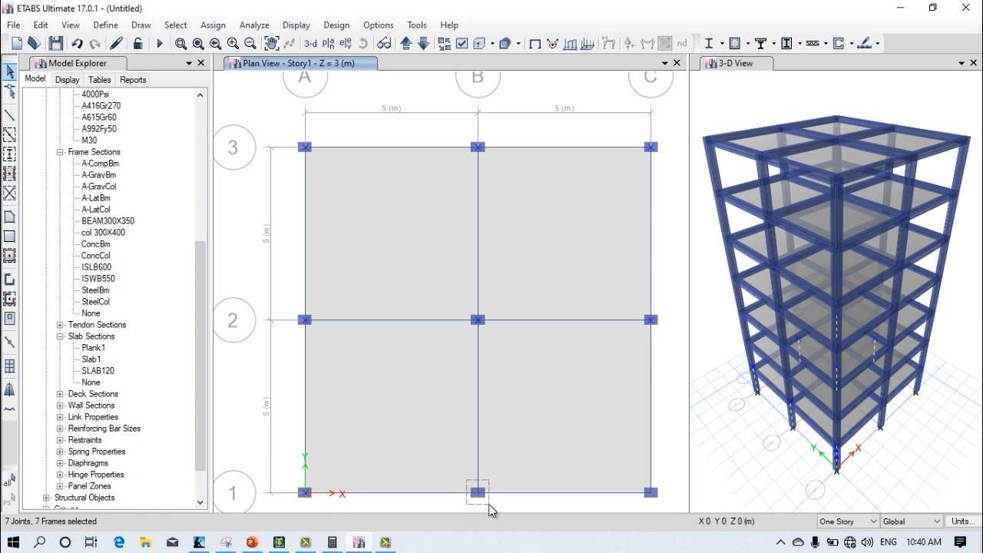
{"action": "left_click_drag", "start_coordinate": [660, 509], "coordinate": [662, 508]}
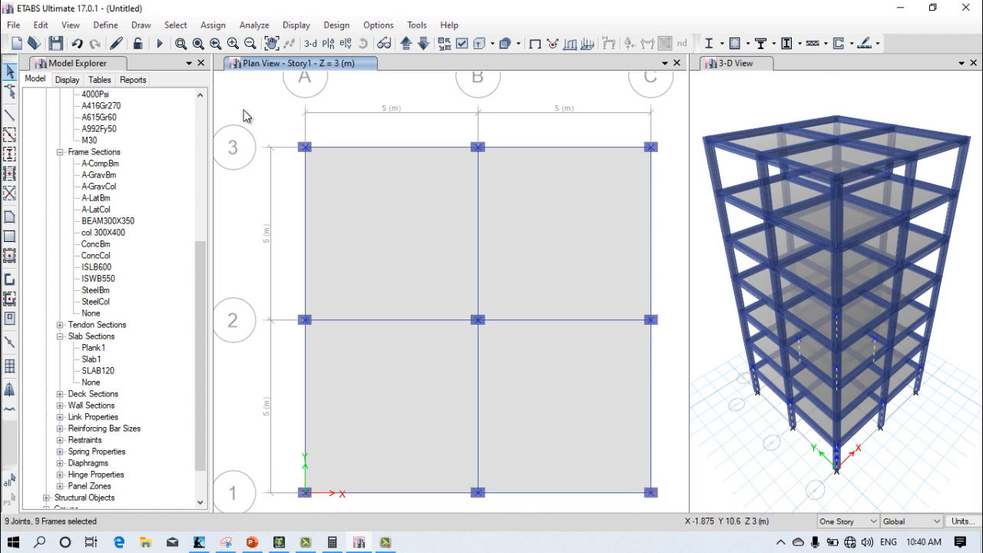
Step: Assign joint restraints to the nine selected Story1 column joints, restraining translation in X, Y and Z
{"action": "left_click", "coordinate": [213, 25]}
{"action": "mouse_move", "coordinate": [230, 43]}
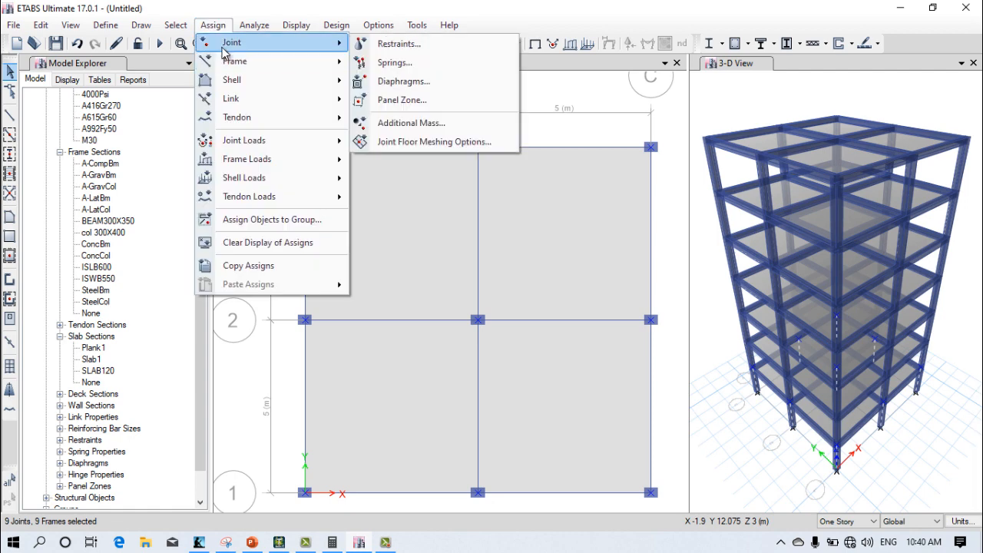
{"action": "left_click", "coordinate": [396, 45]}
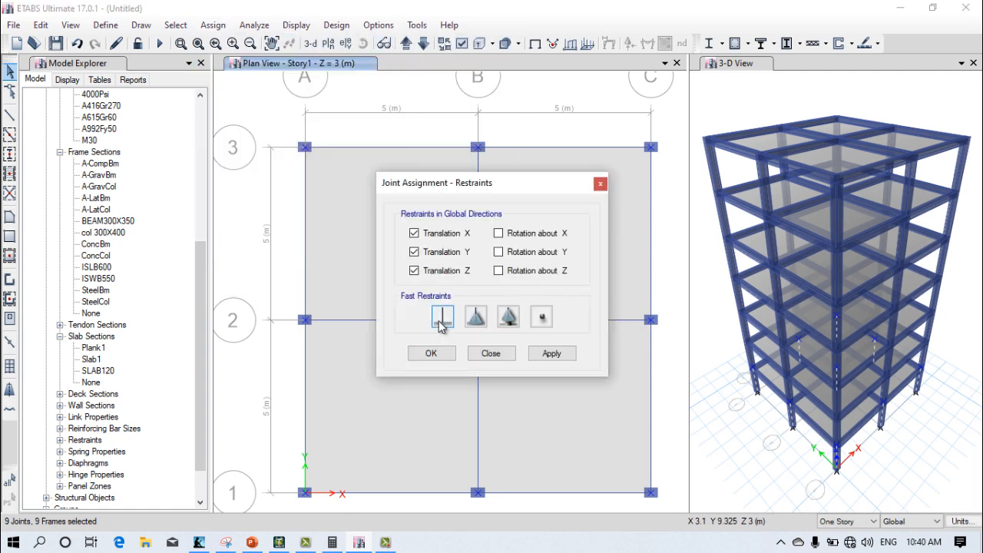
{"action": "left_click", "coordinate": [431, 353]}
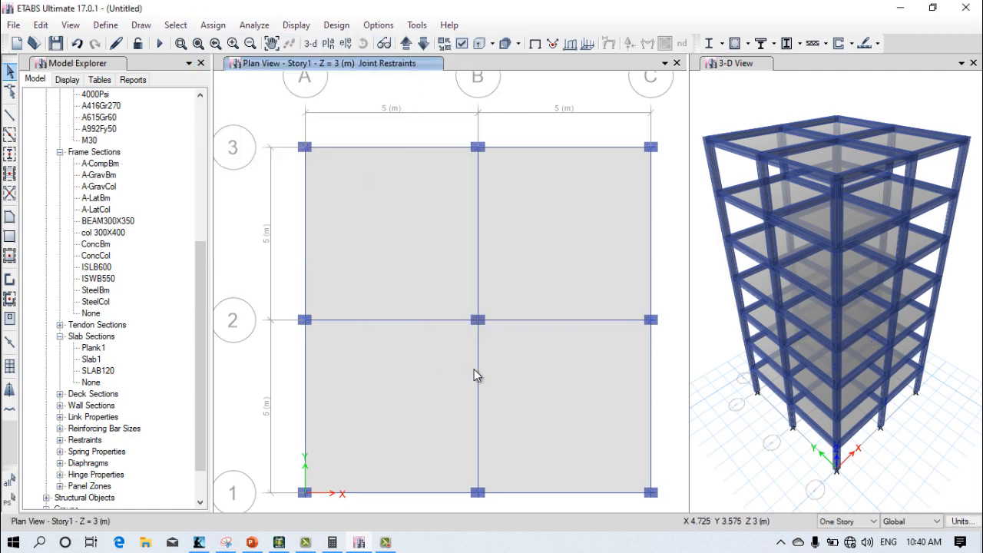
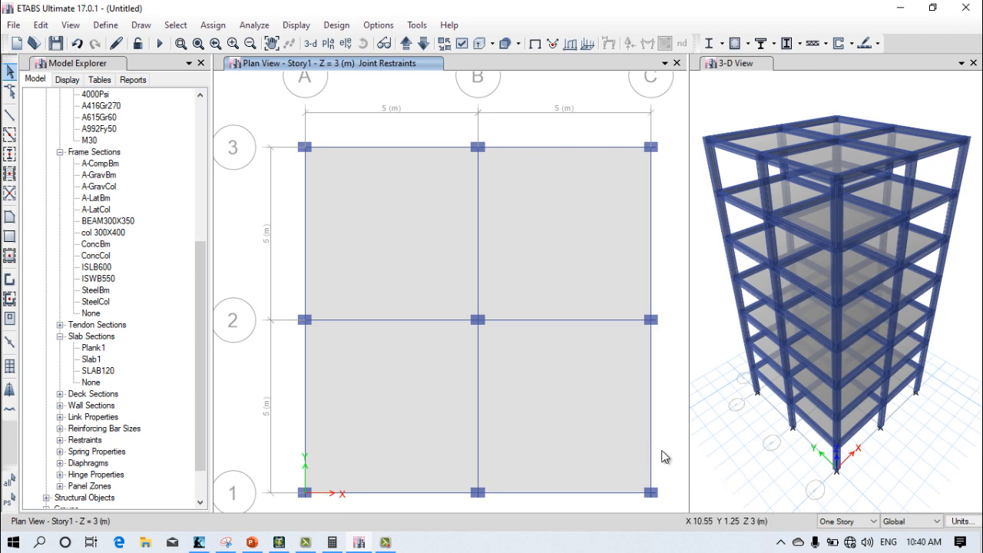
{"action": "middle_click_drag", "start_coordinate": [489, 412], "coordinate": [474, 357]}
{"action": "middle_click_drag", "start_coordinate": [490, 318], "coordinate": [470, 333]}
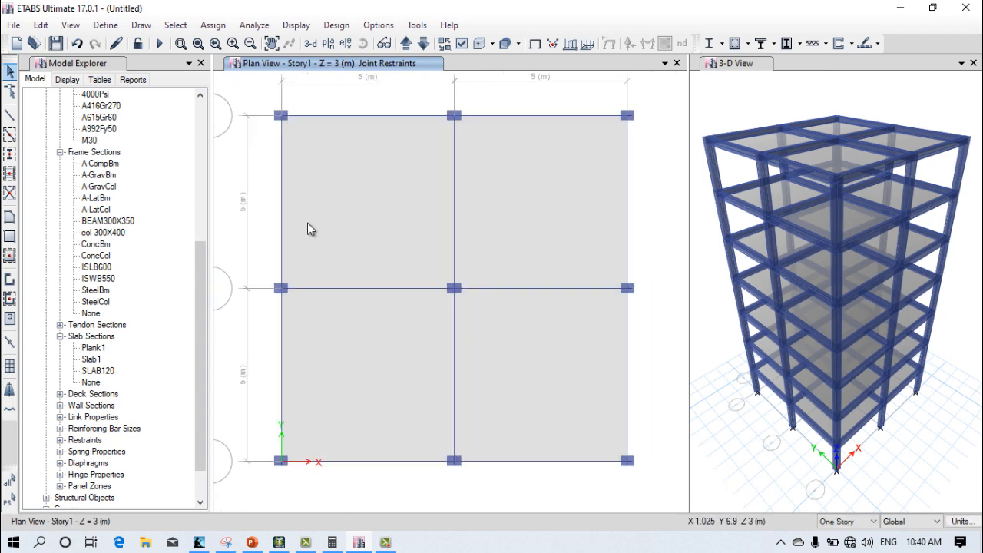
{"action": "left_click", "coordinate": [175, 25]}
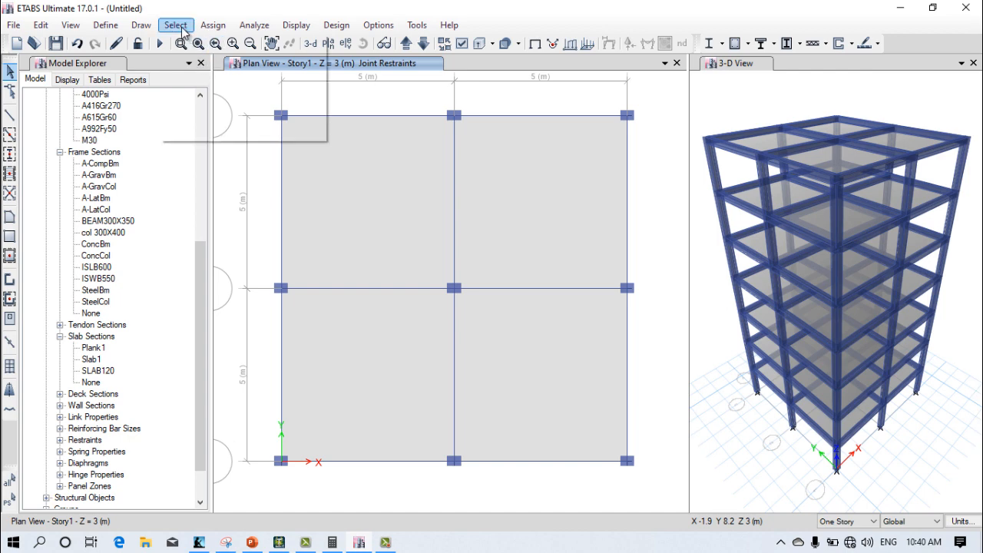
{"action": "mouse_move", "coordinate": [195, 48]}
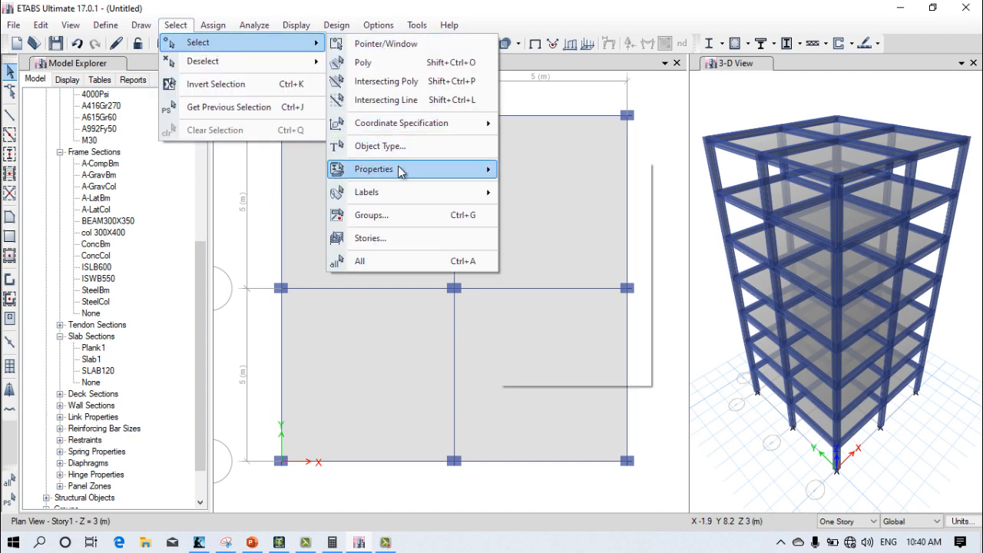
{"action": "mouse_move", "coordinate": [400, 169]}
{"action": "left_click", "coordinate": [582, 197]}
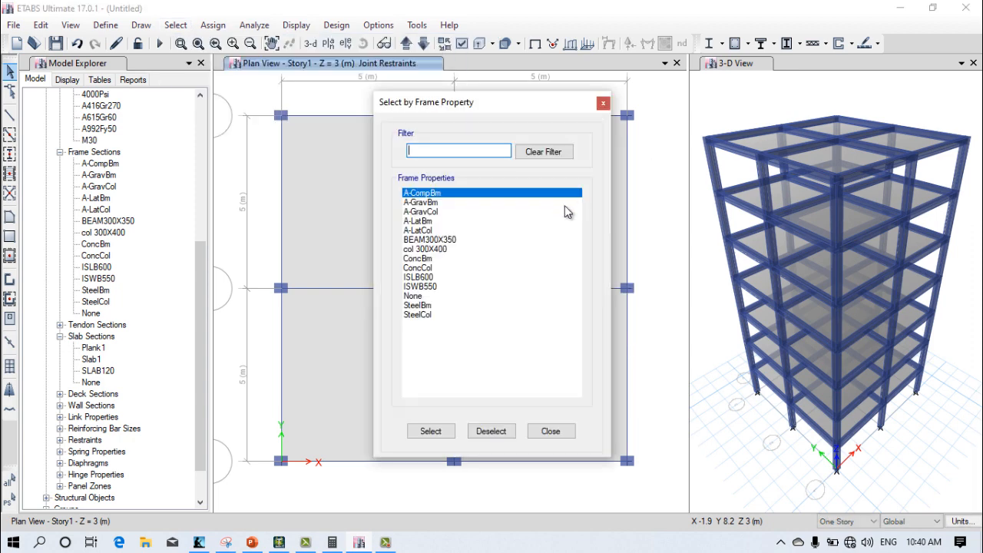
{"action": "left_click", "coordinate": [438, 240]}
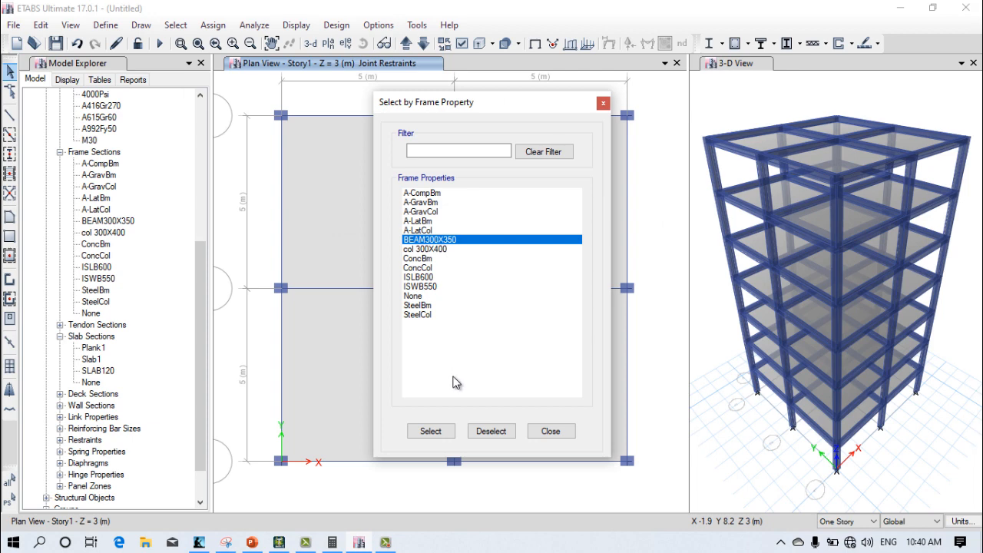
{"action": "left_click", "coordinate": [707, 109]}
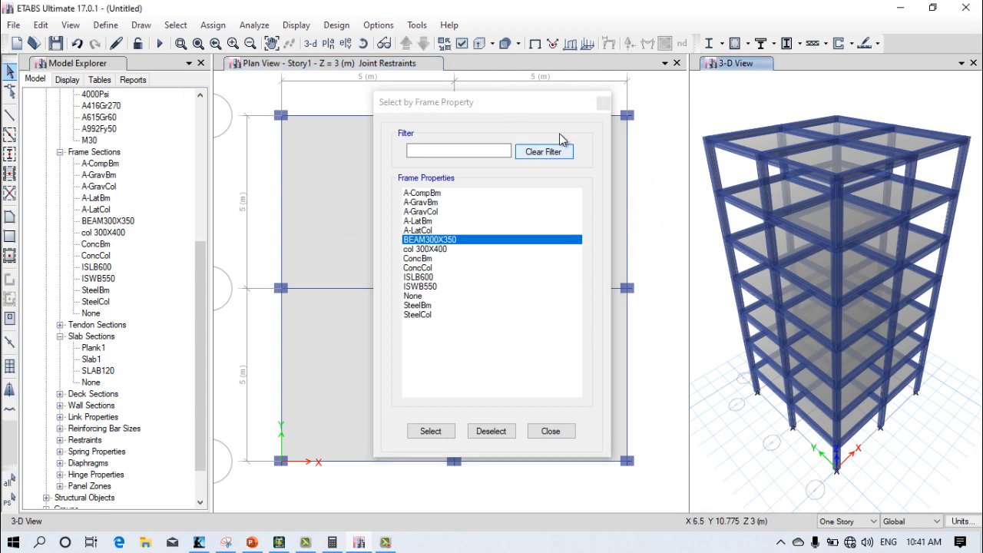
{"action": "left_click", "coordinate": [603, 103]}
Step: Turn off the extruded display of frames in the 3-D view and widen that view
{"action": "left_click", "coordinate": [692, 99]}
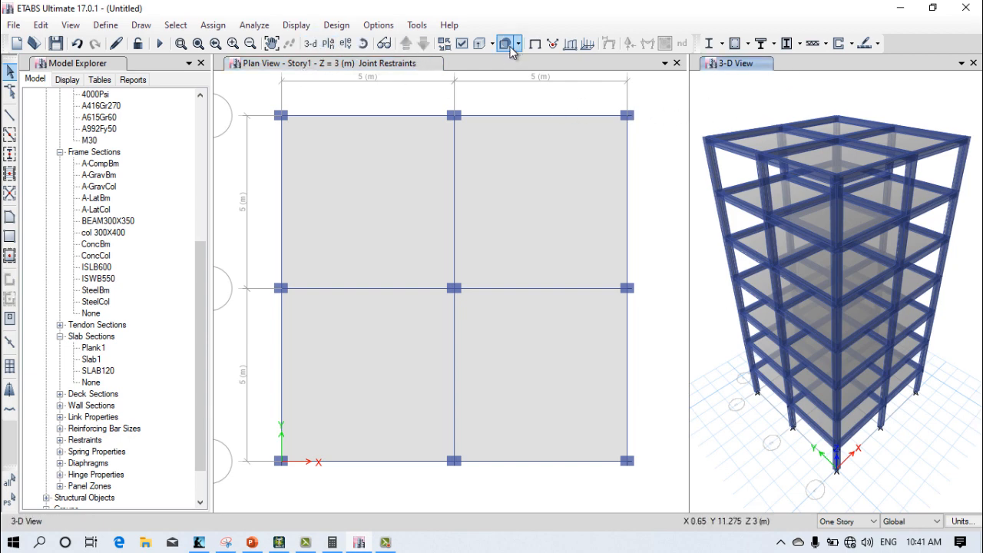
{"action": "left_click", "coordinate": [478, 46]}
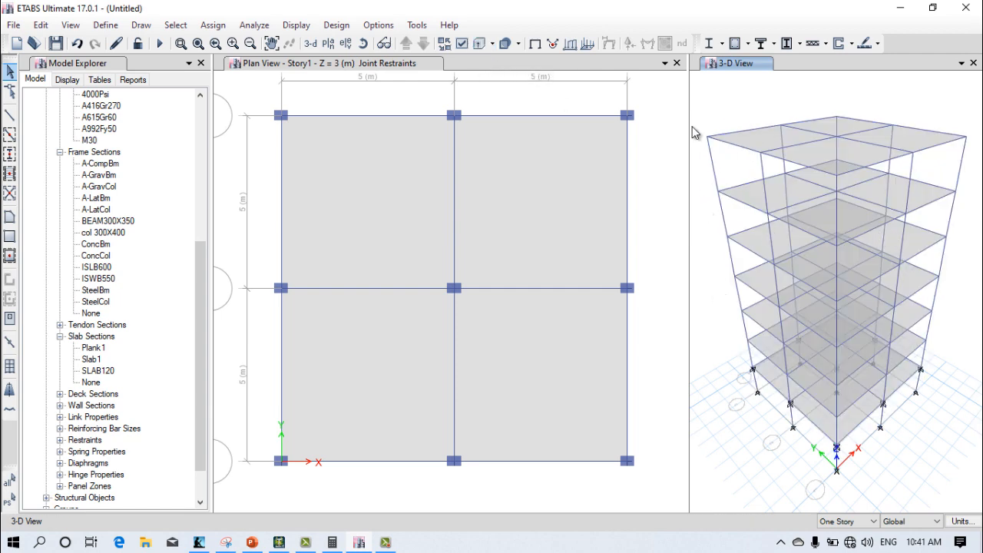
{"action": "left_click_drag", "start_coordinate": [599, 133], "coordinate": [386, 169]}
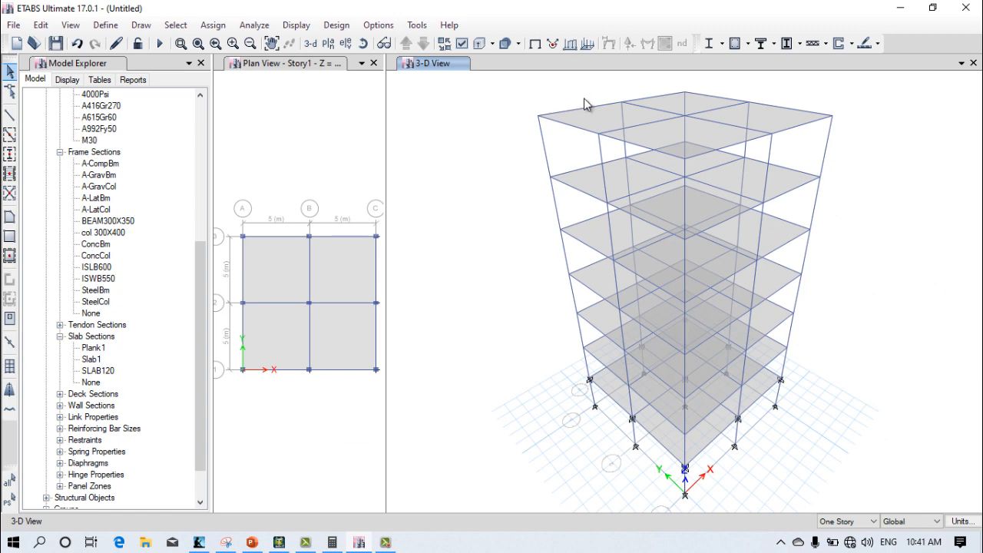
{"action": "scroll", "coordinate": [586, 101], "scroll_direction": "up", "scroll_amount": 6}
{"action": "scroll", "coordinate": [508, 156], "scroll_direction": "down", "scroll_amount": 6}
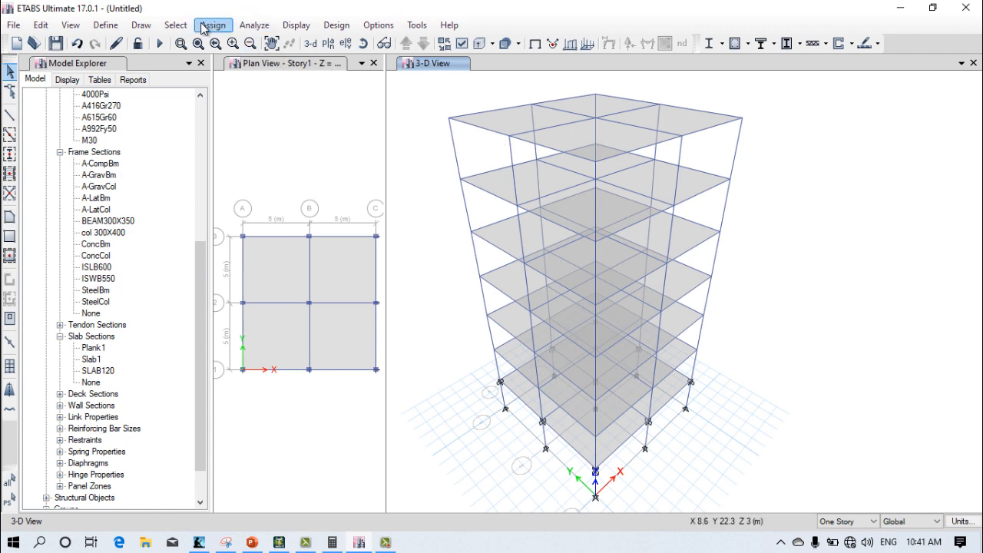
Step: Select all frames with the BEAM300X350 property, deselect them again and leave the property selection
{"action": "left_click", "coordinate": [176, 25]}
{"action": "mouse_move", "coordinate": [204, 44]}
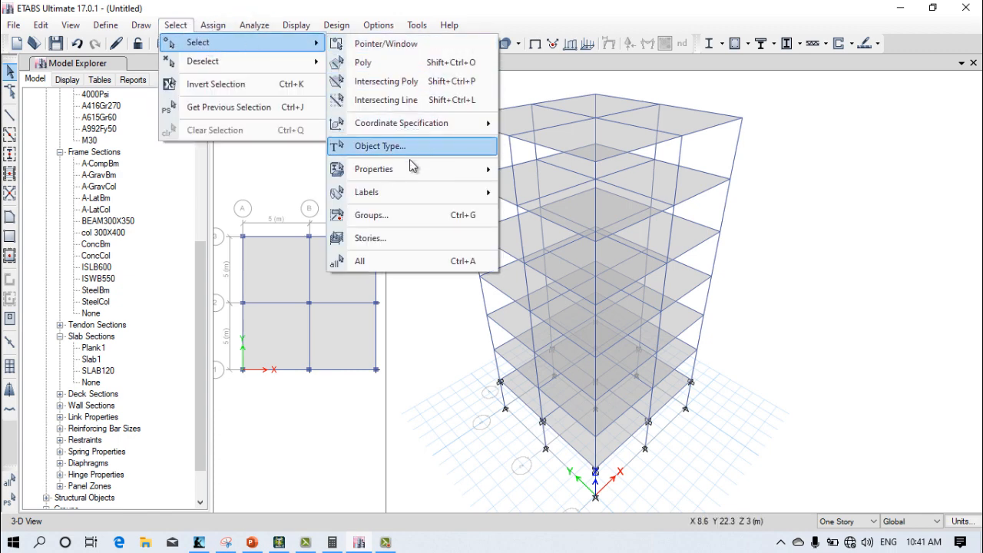
{"action": "mouse_move", "coordinate": [461, 169]}
{"action": "left_click", "coordinate": [538, 193]}
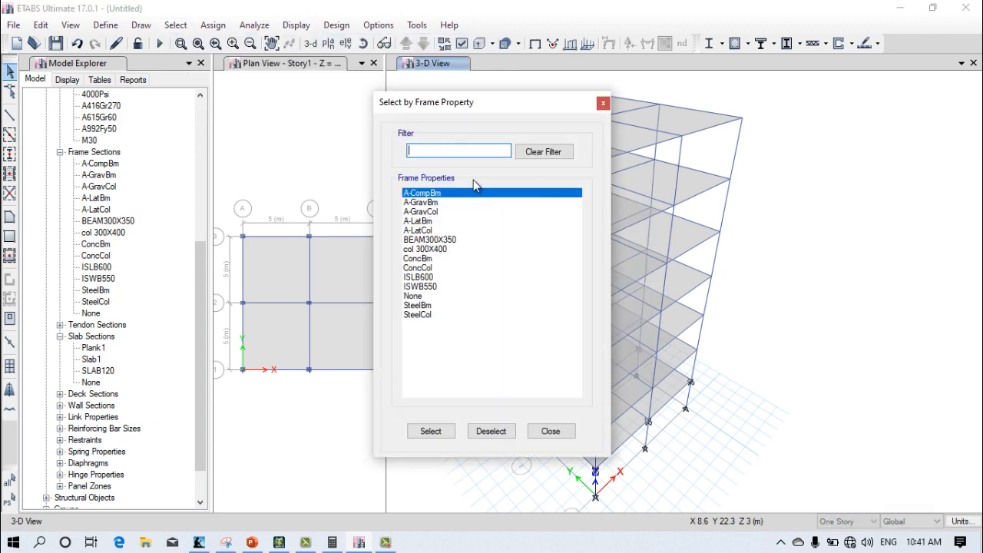
{"action": "left_click_drag", "start_coordinate": [448, 107], "coordinate": [212, 115]}
{"action": "left_click", "coordinate": [203, 246]}
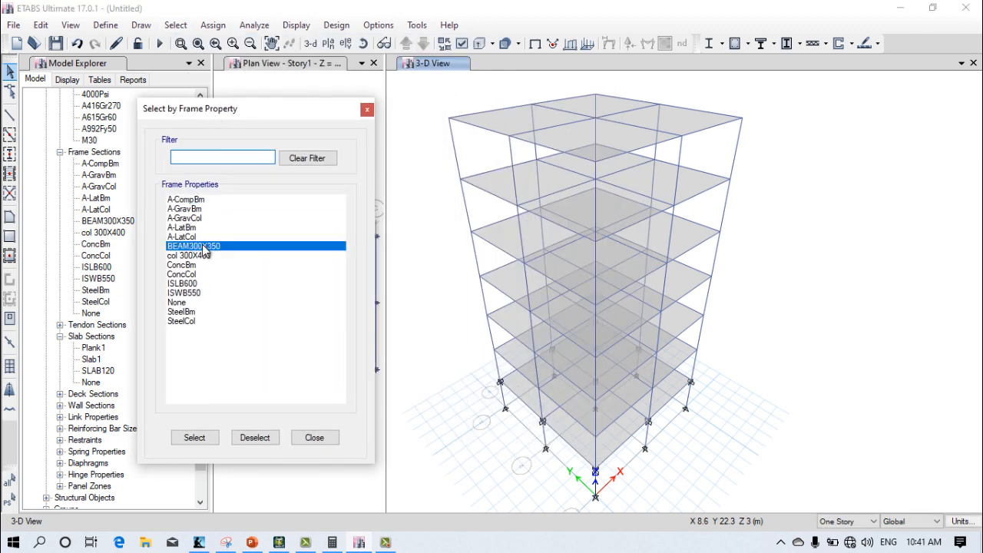
{"action": "left_click", "coordinate": [194, 437]}
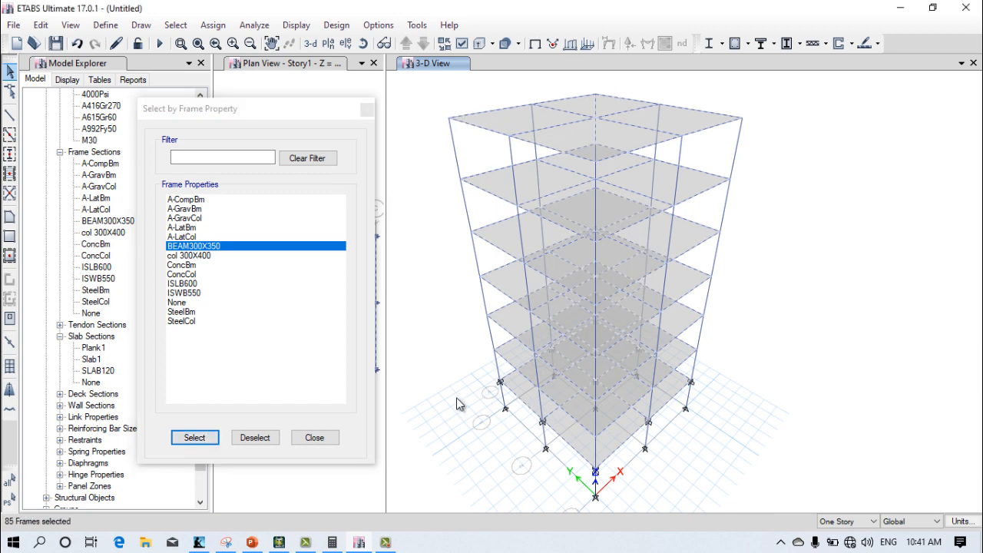
{"action": "left_click", "coordinate": [257, 439]}
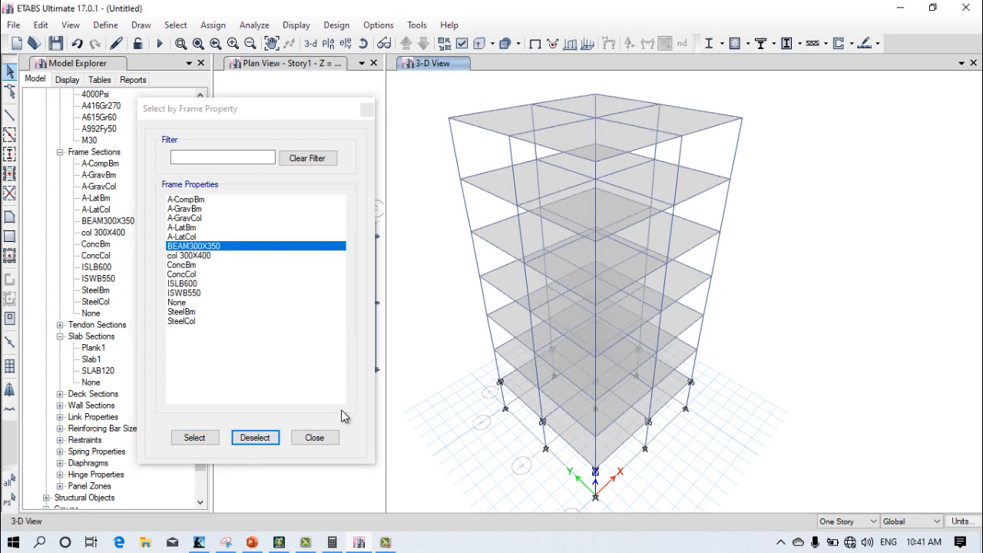
{"action": "left_click", "coordinate": [314, 438]}
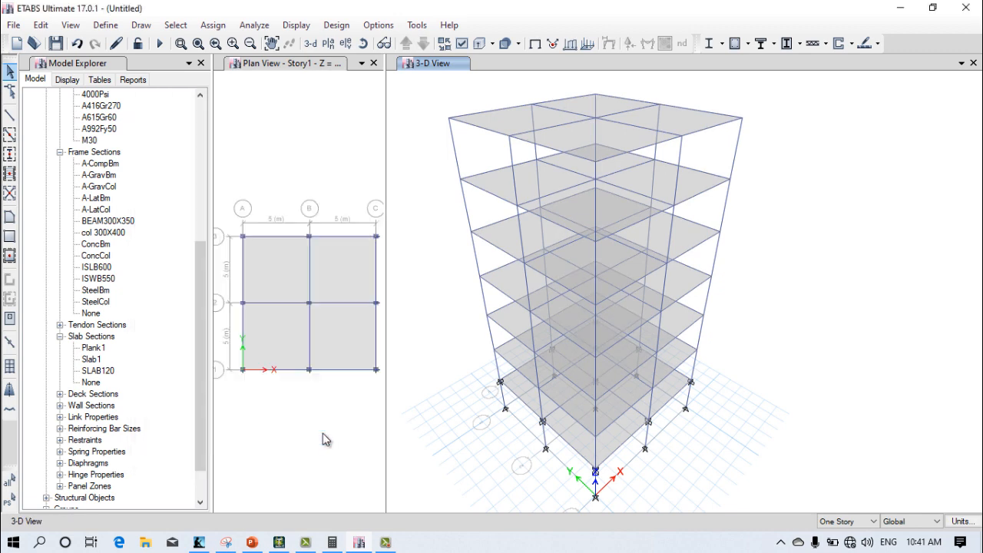
Step: Inspect the Story1 and base corner joints in the 3-D view and remove the restraints from the Story1 joints
{"action": "scroll", "coordinate": [510, 407], "scroll_direction": "up", "scroll_amount": 6}
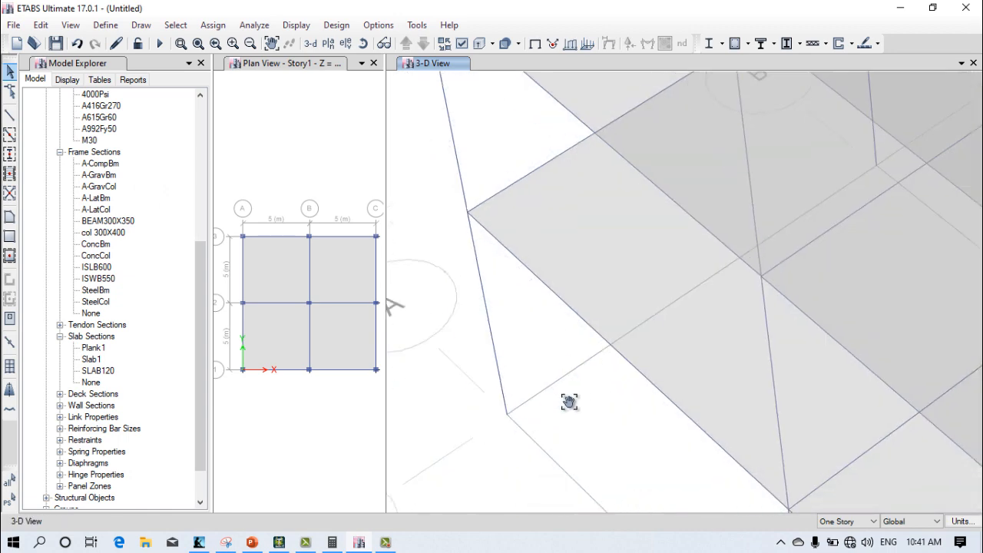
{"action": "scroll", "coordinate": [536, 175], "scroll_direction": "up", "scroll_amount": 2}
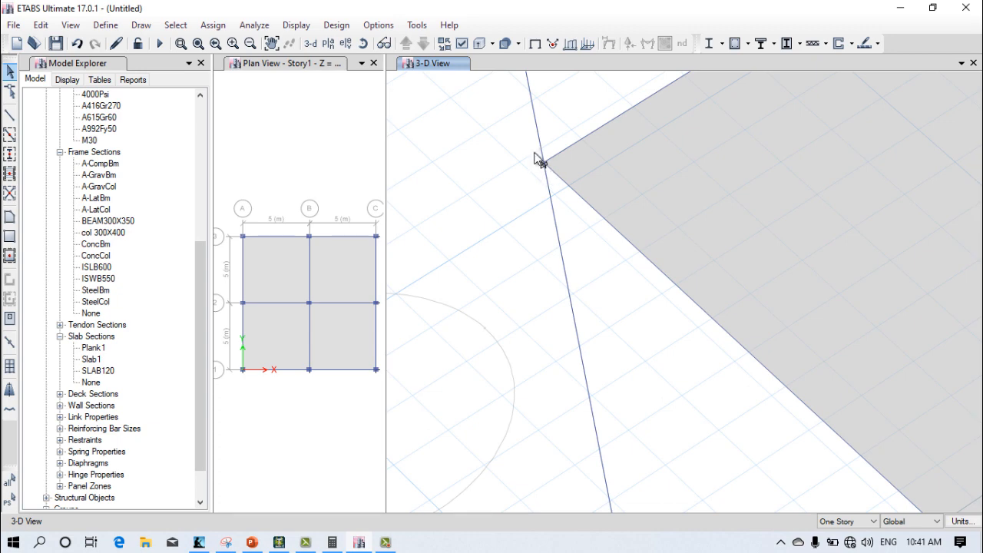
{"action": "scroll", "coordinate": [543, 185], "scroll_direction": "down", "scroll_amount": 4}
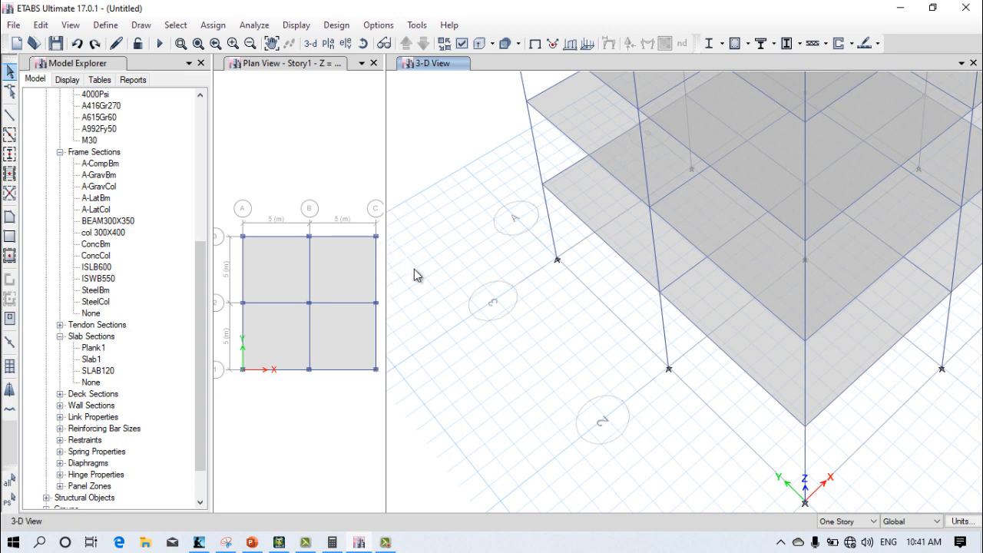
{"action": "scroll", "coordinate": [630, 330], "scroll_direction": "down", "scroll_amount": 4}
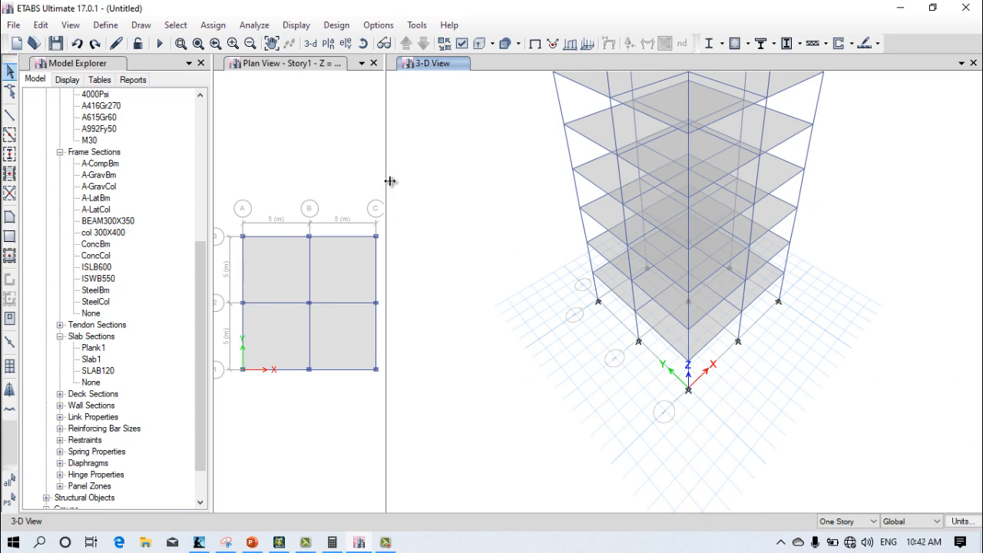
Step: Widen the Story1 plan view and change the adjacent 3-D view to the Base plan
{"action": "left_click_drag", "start_coordinate": [387, 182], "coordinate": [482, 181]}
{"action": "scroll", "coordinate": [340, 270], "scroll_direction": "up", "scroll_amount": 3}
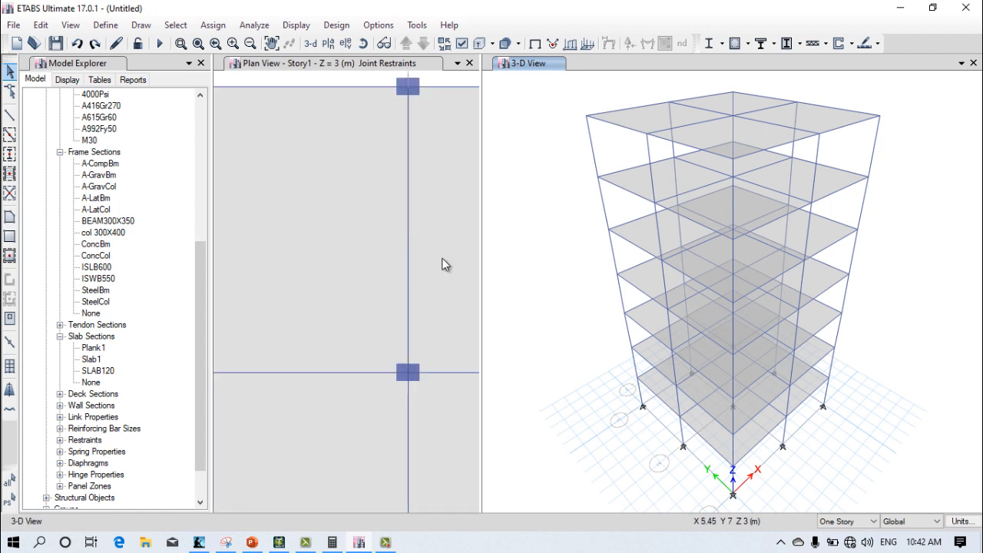
{"action": "left_click_drag", "start_coordinate": [542, 259], "coordinate": [794, 261]}
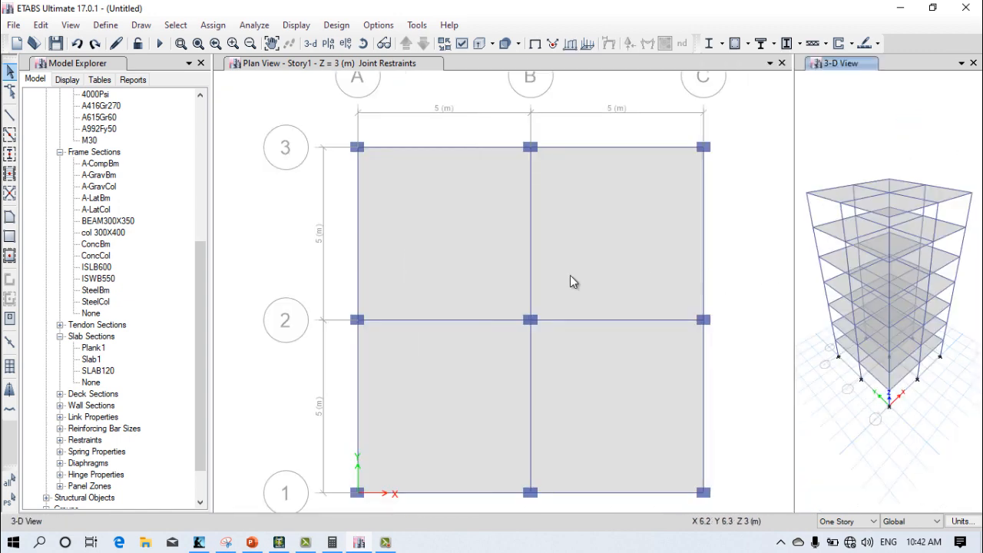
{"action": "left_click", "coordinate": [328, 43]}
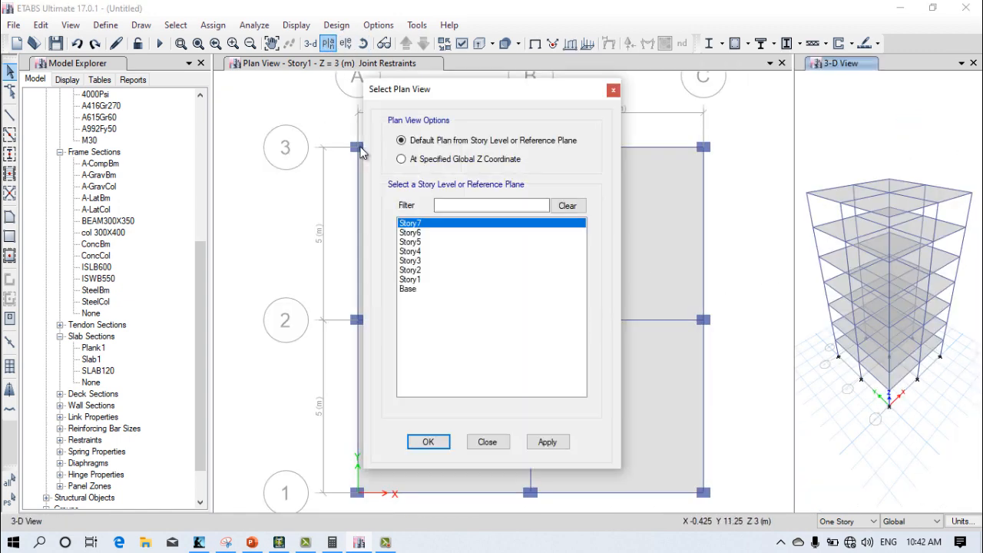
{"action": "left_click", "coordinate": [420, 289]}
{"action": "left_click", "coordinate": [538, 444]}
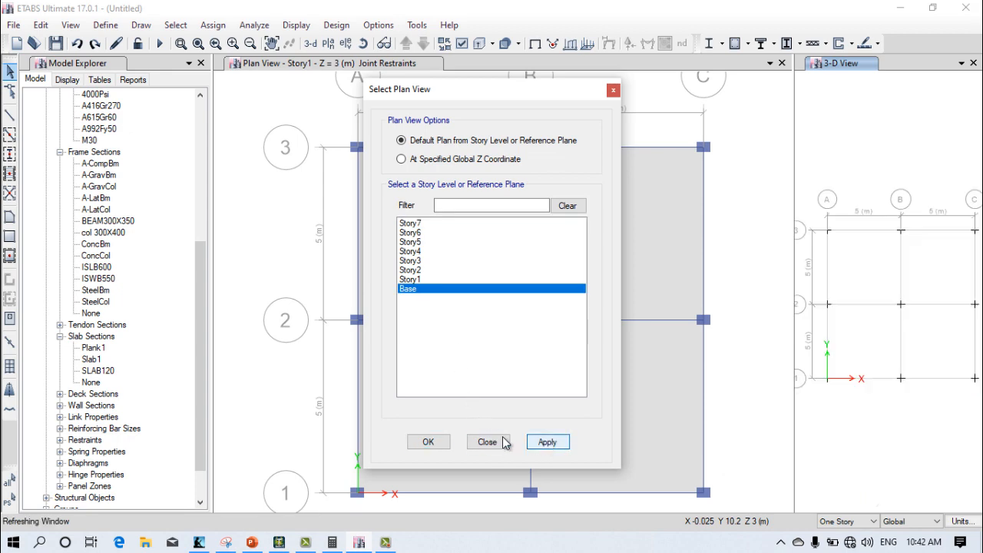
{"action": "left_click", "coordinate": [435, 444]}
Step: Change the Story1 plan view to a 3-D view and widen the Base plan view beside it
{"action": "left_click", "coordinate": [740, 187]}
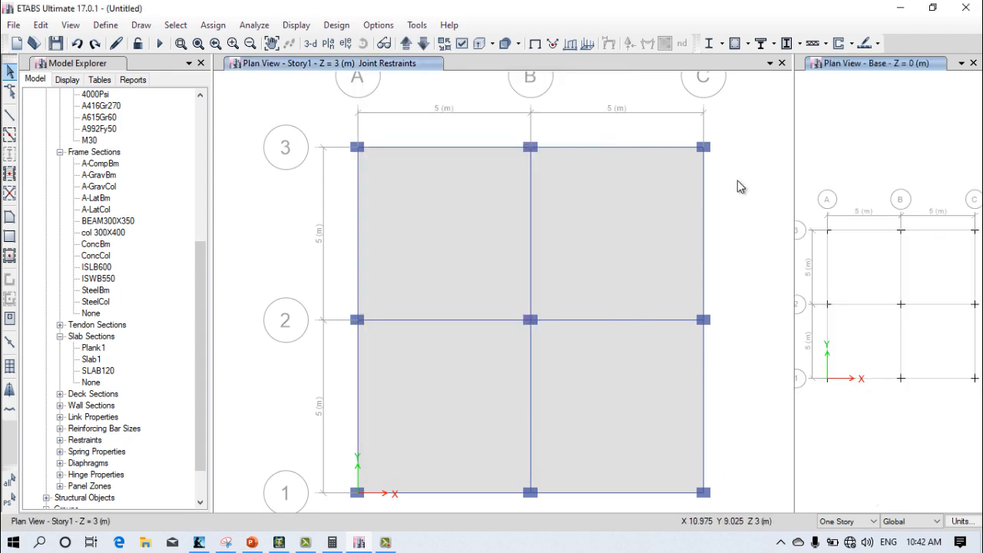
{"action": "left_click", "coordinate": [311, 43]}
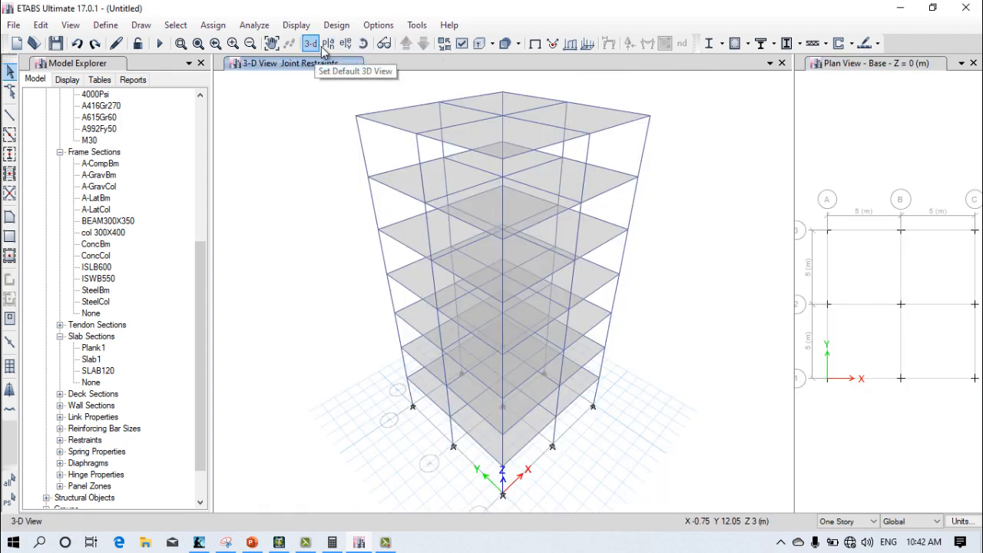
{"action": "left_click", "coordinate": [797, 178]}
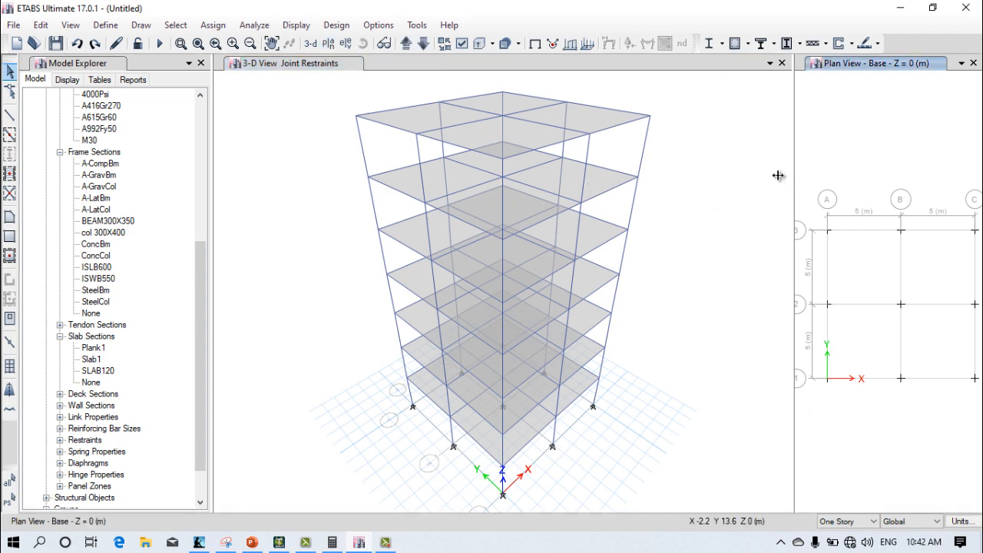
{"action": "left_click_drag", "start_coordinate": [778, 176], "coordinate": [569, 196]}
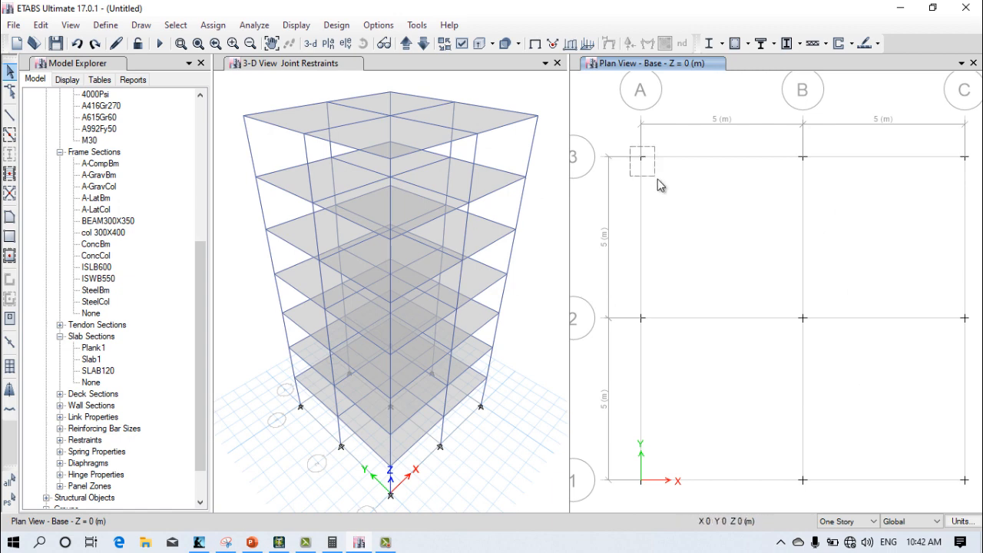
Step: Select all nine joints at grid intersections A–C and 1–3 in the Base plan
{"action": "left_click_drag", "start_coordinate": [657, 179], "coordinate": [659, 181]}
{"action": "left_click_drag", "start_coordinate": [787, 144], "coordinate": [905, 177]}
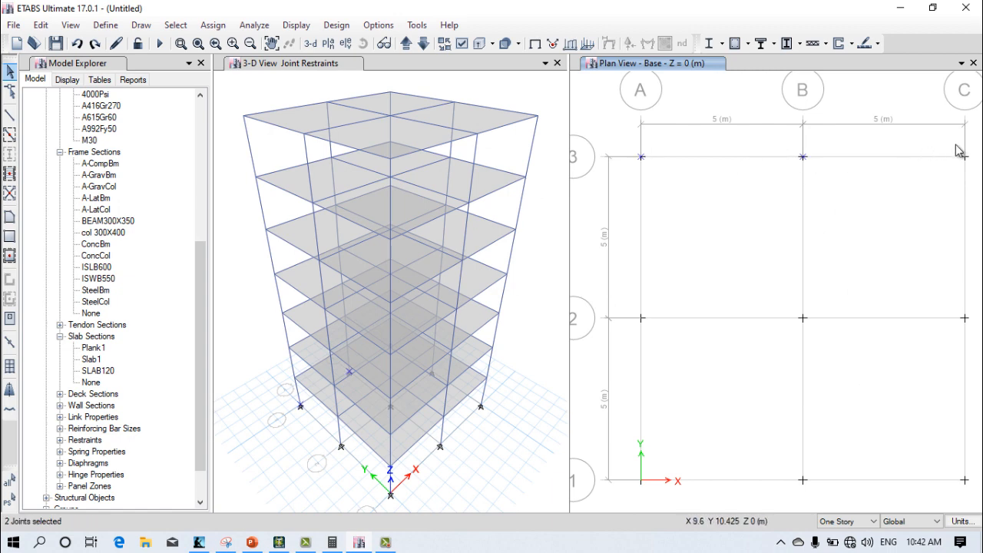
{"action": "left_click_drag", "start_coordinate": [959, 152], "coordinate": [973, 162]}
{"action": "left_click_drag", "start_coordinate": [636, 308], "coordinate": [649, 336]}
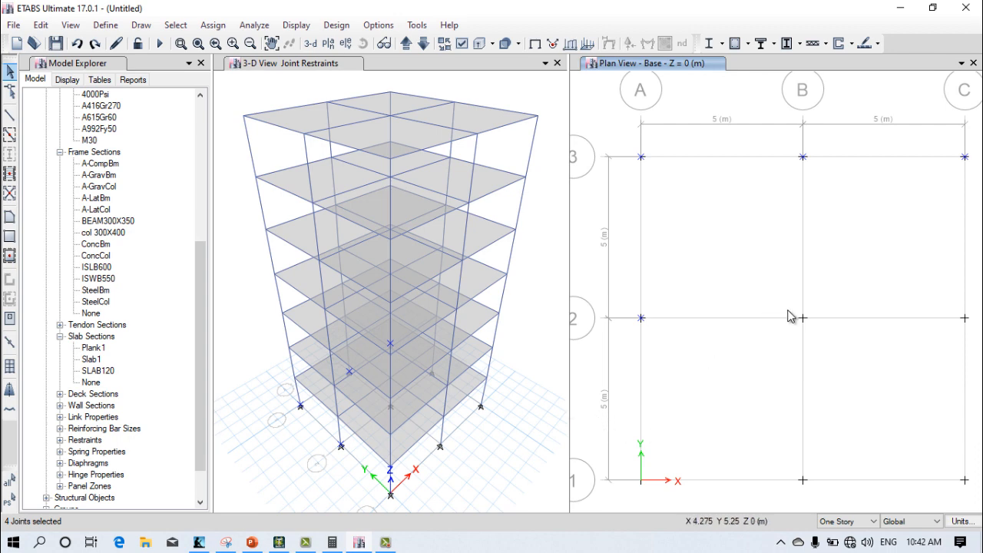
{"action": "left_click_drag", "start_coordinate": [789, 310], "coordinate": [822, 338]}
{"action": "left_click_drag", "start_coordinate": [950, 309], "coordinate": [979, 335]}
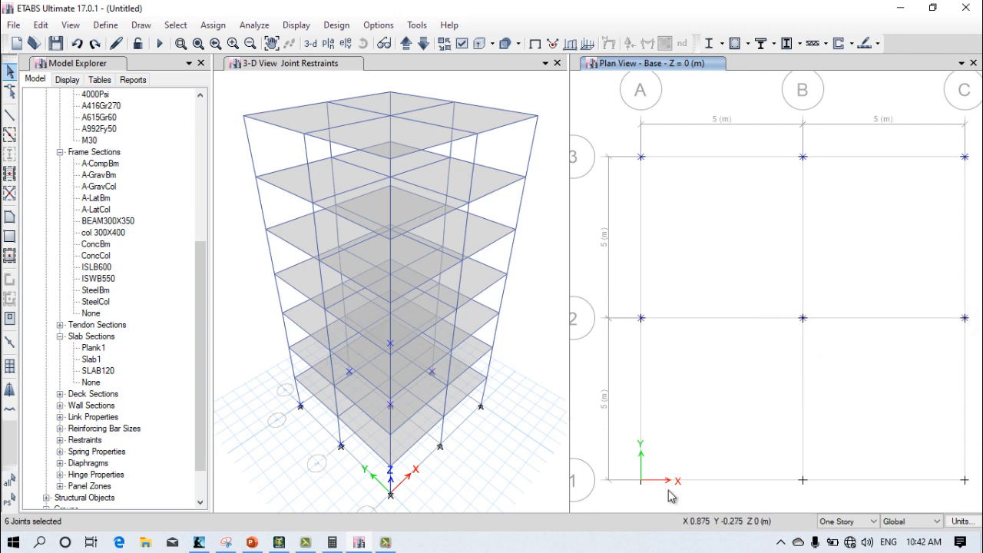
{"action": "left_click_drag", "start_coordinate": [636, 467], "coordinate": [670, 503]}
{"action": "left_click_drag", "start_coordinate": [792, 472], "coordinate": [821, 492]}
{"action": "left_click_drag", "start_coordinate": [948, 470], "coordinate": [980, 501]}
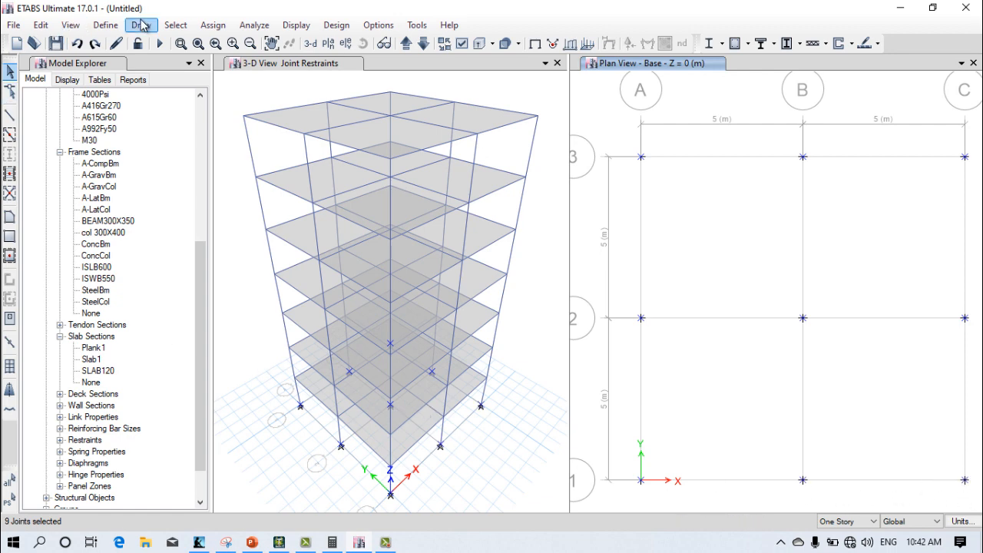
Step: Assign fixed restraints to the nine selected base joints, restraining translation and rotation in X, Y and Z
{"action": "left_click", "coordinate": [213, 24]}
{"action": "mouse_move", "coordinate": [263, 51]}
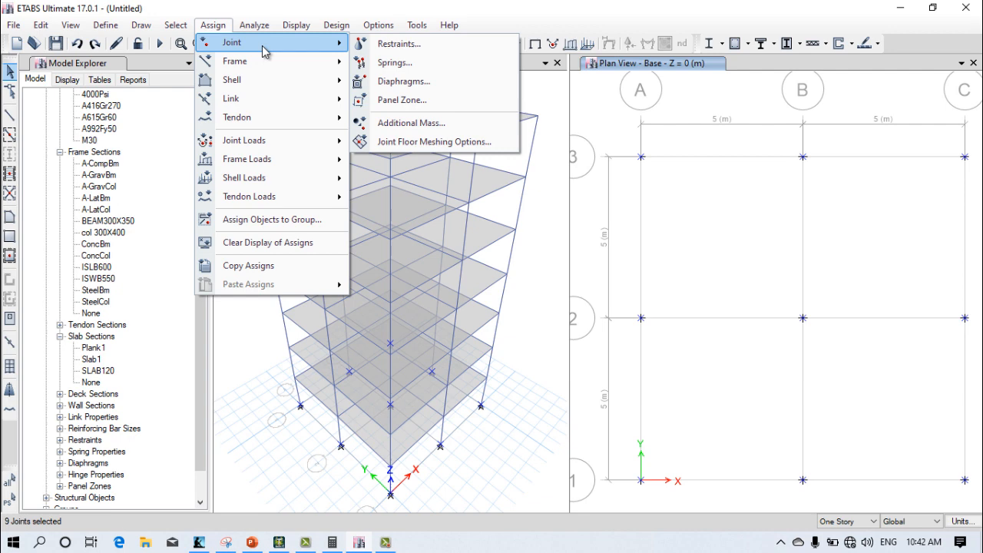
{"action": "left_click", "coordinate": [396, 44]}
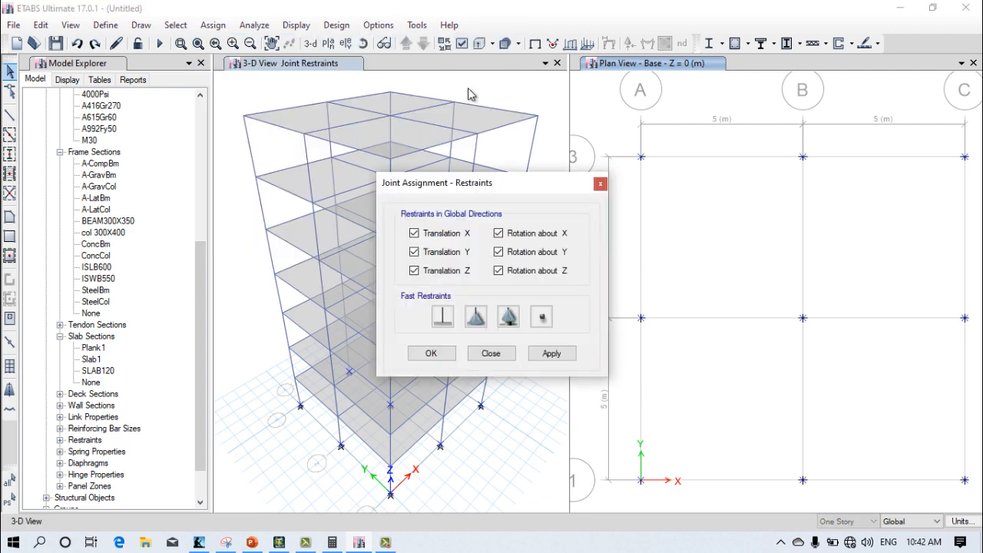
{"action": "left_click", "coordinate": [442, 318]}
{"action": "left_click", "coordinate": [550, 355]}
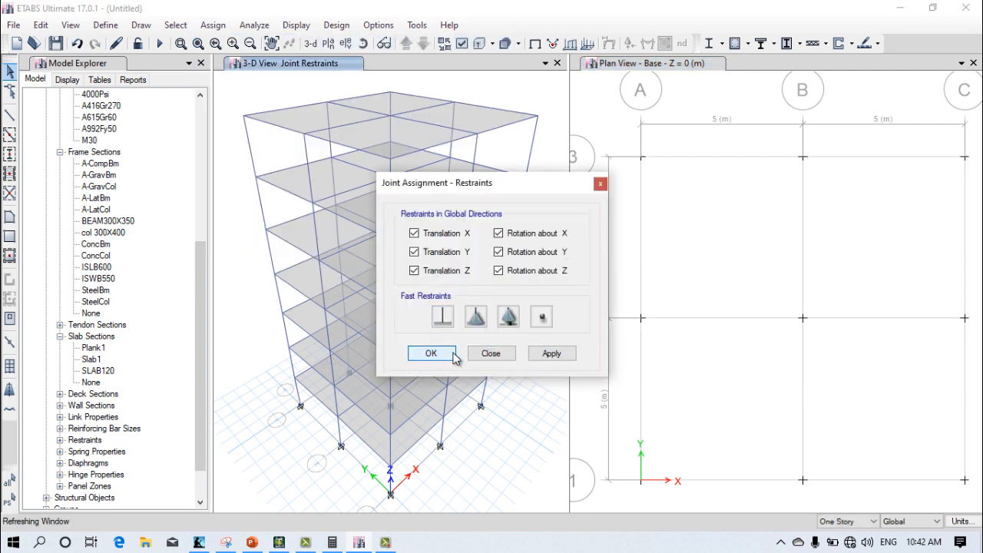
Step: Close the restraint assignment, change the Base plan view to a 3-D view, and change the adjacent 3-D view to the Base plan
{"action": "left_click", "coordinate": [448, 356]}
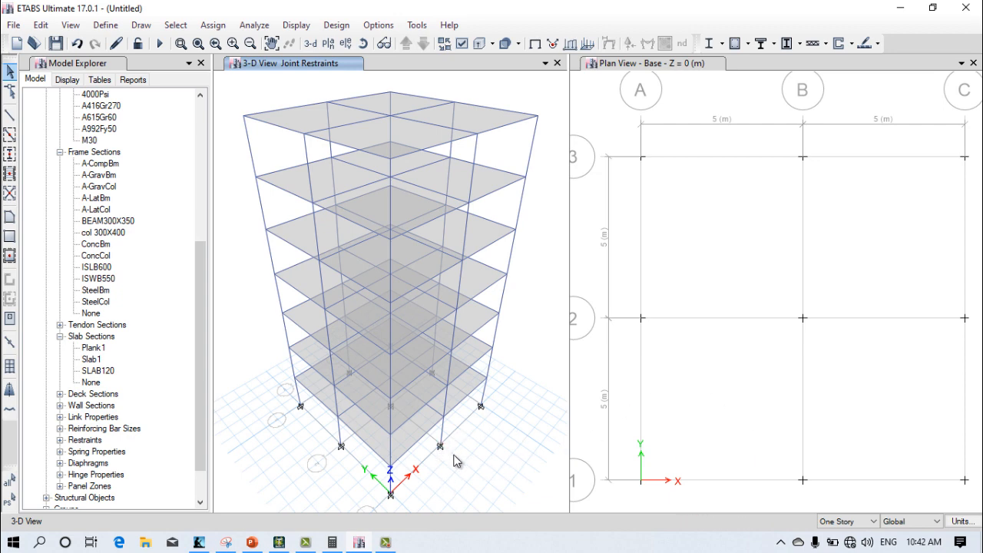
{"action": "left_click", "coordinate": [736, 73]}
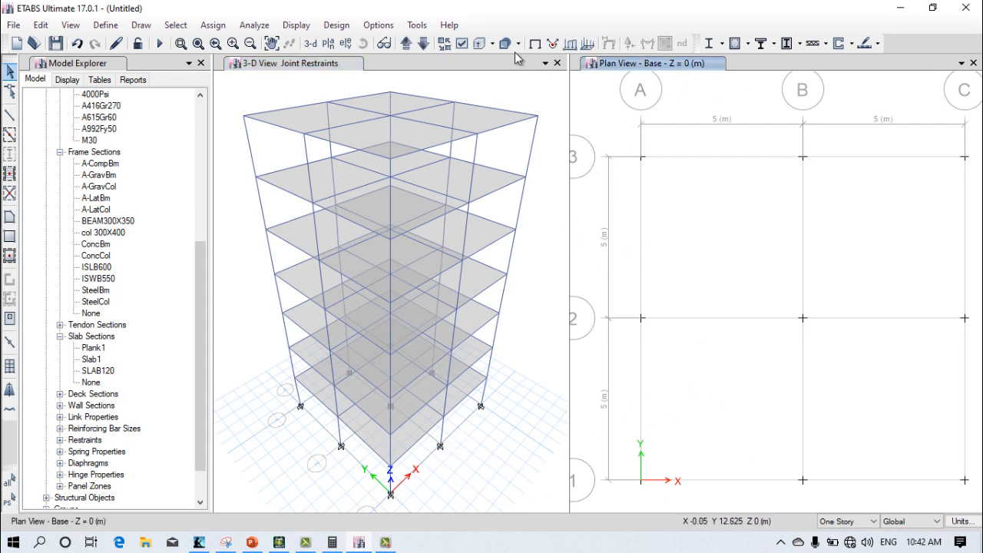
{"action": "left_click", "coordinate": [310, 43]}
{"action": "left_click", "coordinate": [434, 69]}
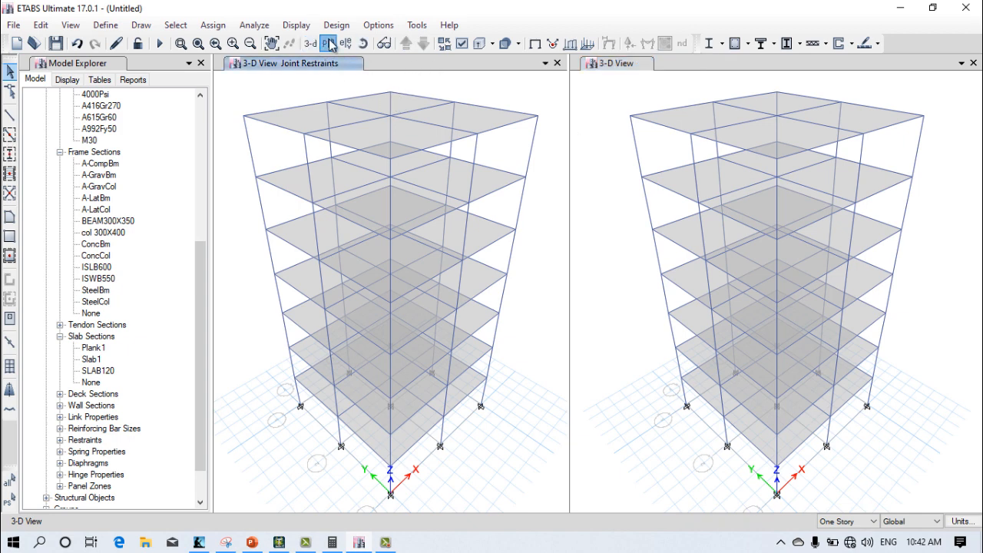
{"action": "left_click", "coordinate": [328, 43]}
{"action": "left_click", "coordinate": [411, 289]}
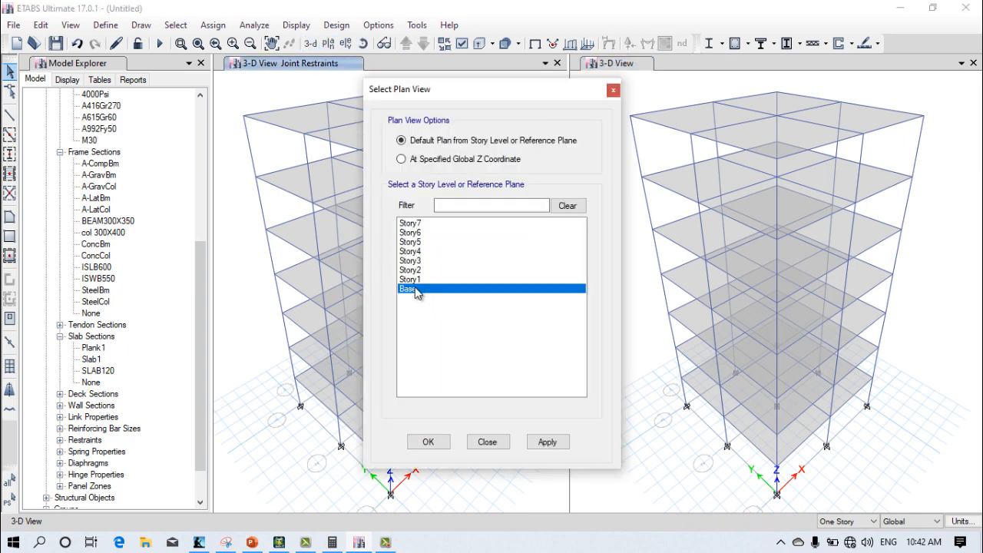
{"action": "left_click", "coordinate": [547, 442]}
{"action": "left_click", "coordinate": [487, 441]}
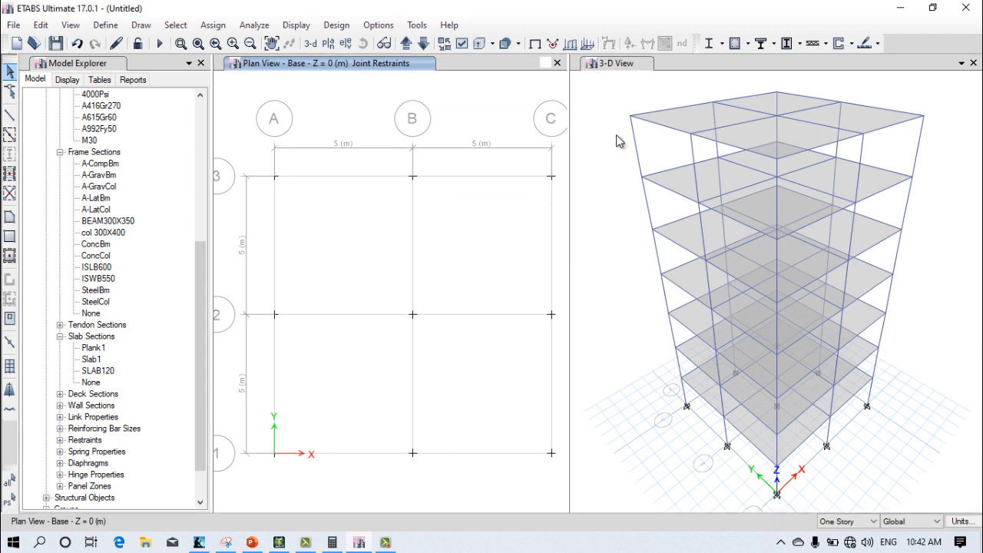
Step: Select all frames with the BEAM300X350 section by frame property and deselect them again
{"action": "left_click", "coordinate": [616, 134]}
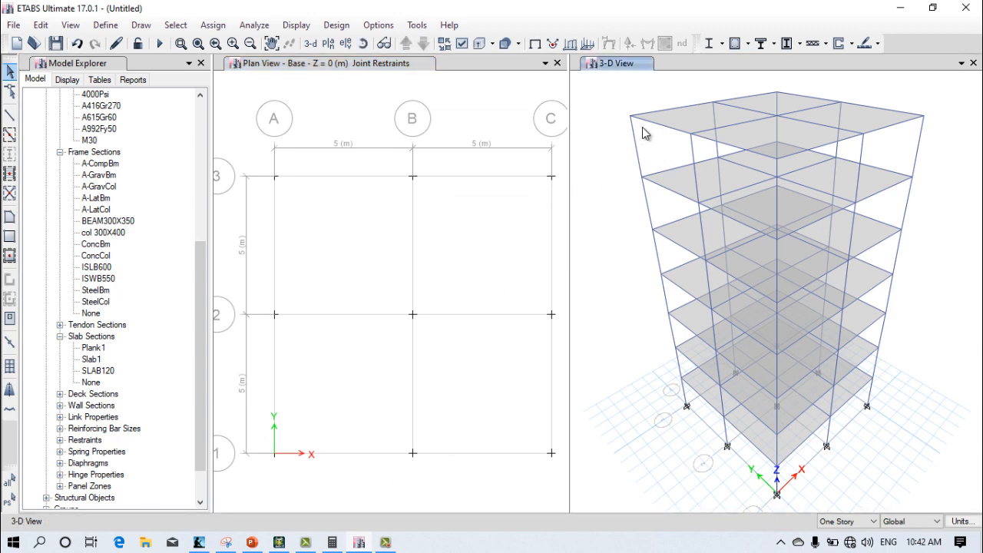
{"action": "left_click", "coordinate": [510, 93]}
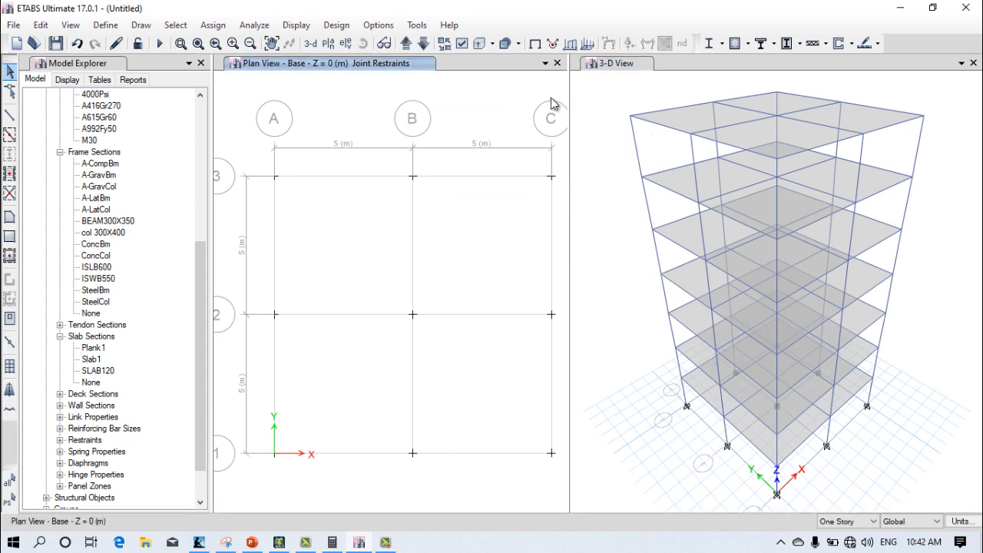
{"action": "left_click", "coordinate": [214, 25]}
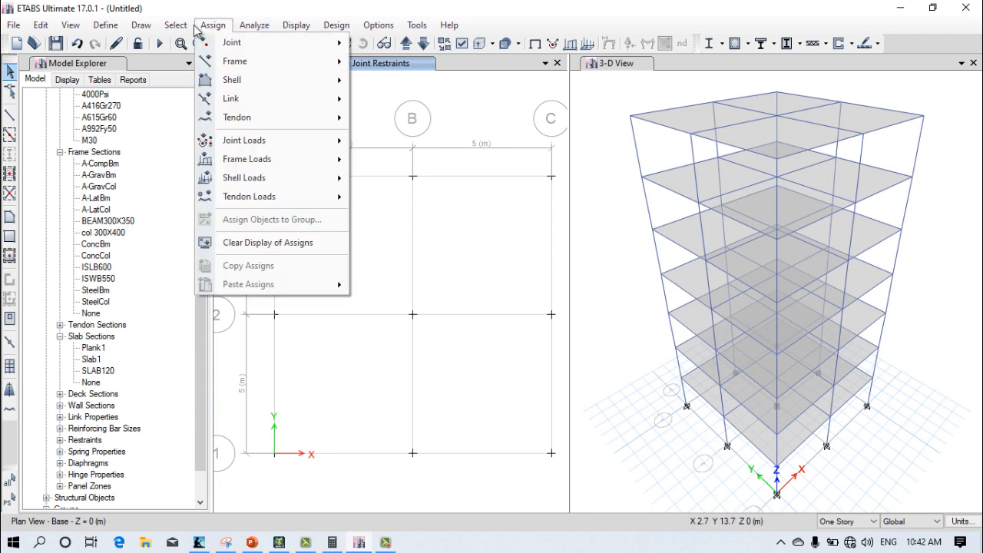
{"action": "mouse_move", "coordinate": [179, 28]}
{"action": "mouse_move", "coordinate": [199, 42]}
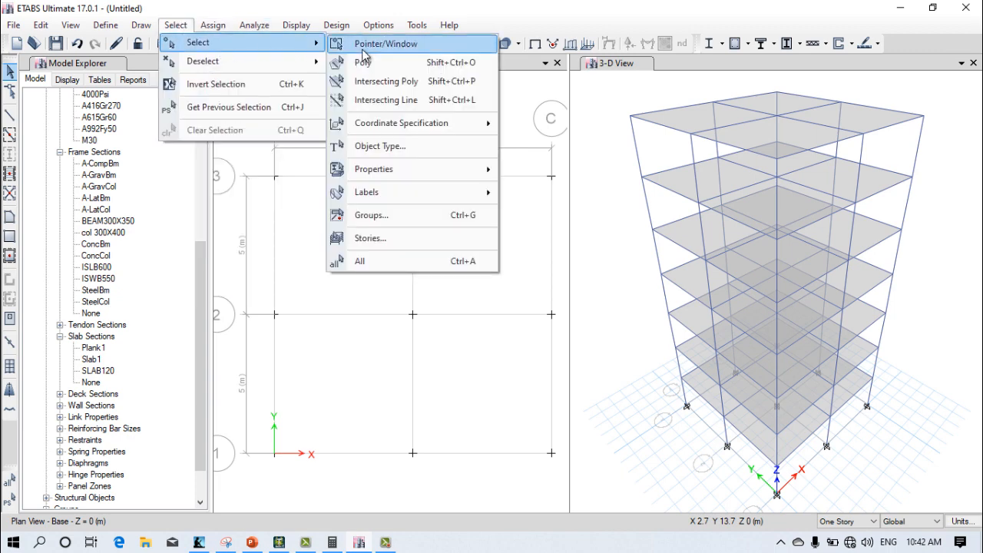
{"action": "mouse_move", "coordinate": [407, 168]}
{"action": "left_click", "coordinate": [538, 191]}
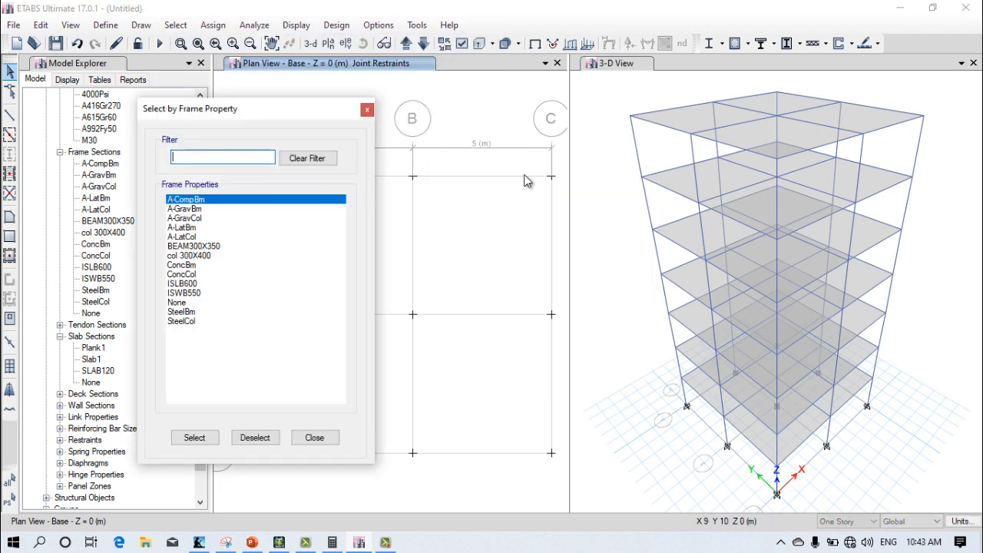
{"action": "left_click", "coordinate": [188, 245]}
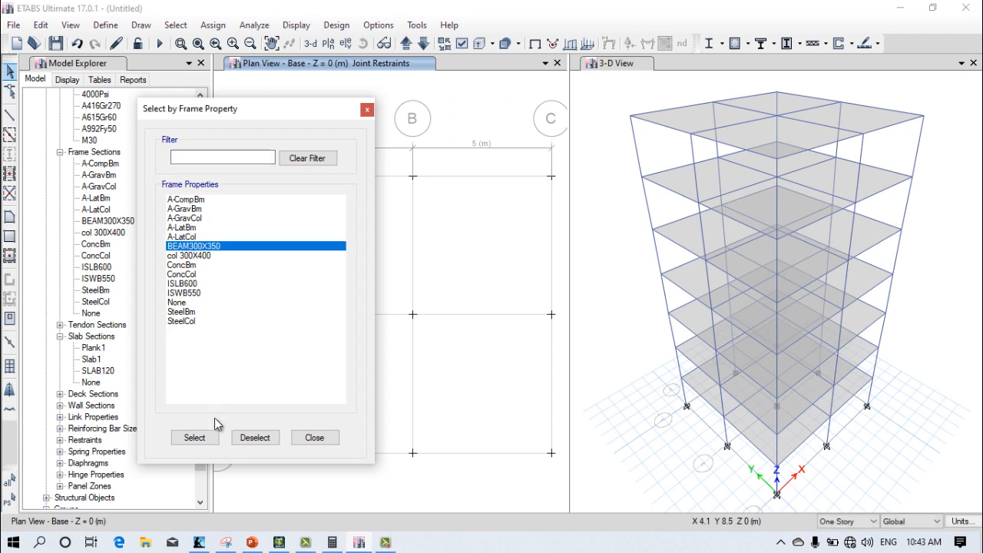
{"action": "left_click", "coordinate": [196, 437]}
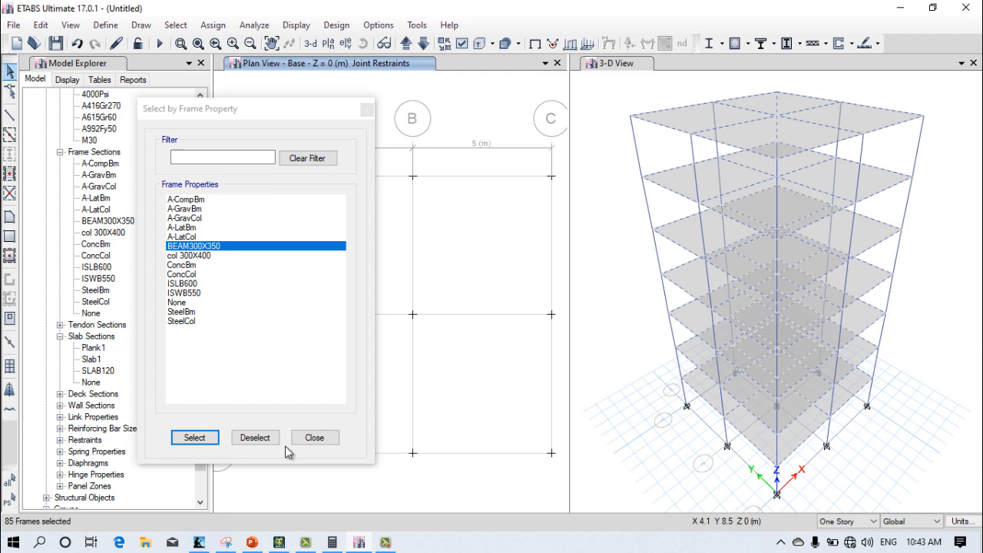
{"action": "left_click", "coordinate": [250, 444]}
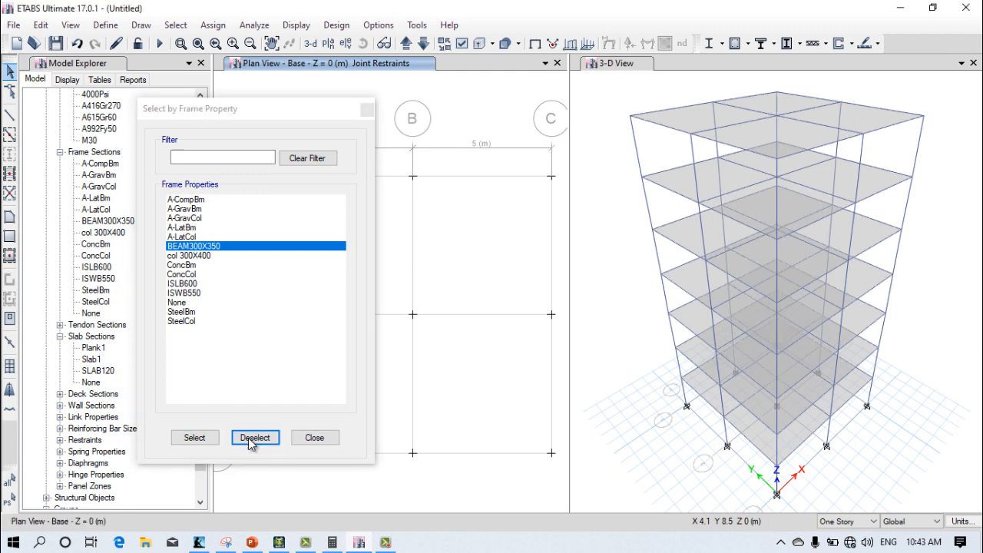
Step: Select all columns with the col 300X400 section by frame property
{"action": "left_click", "coordinate": [203, 257]}
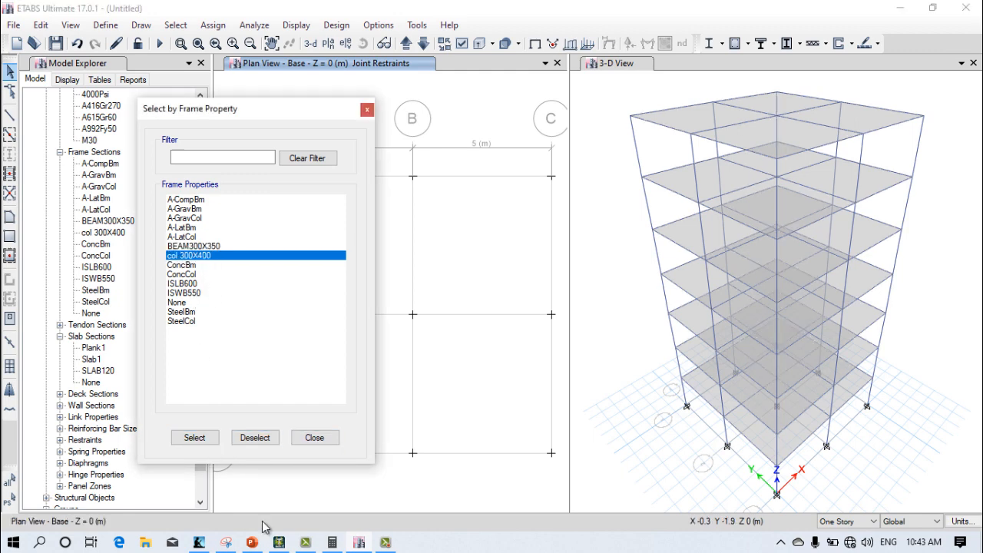
{"action": "left_click", "coordinate": [211, 444]}
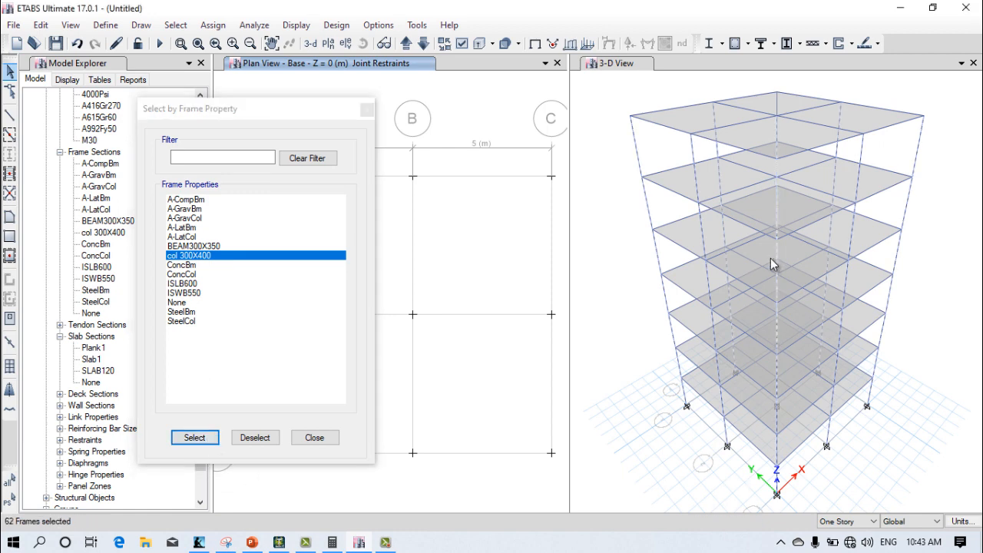
{"action": "left_click", "coordinate": [314, 437]}
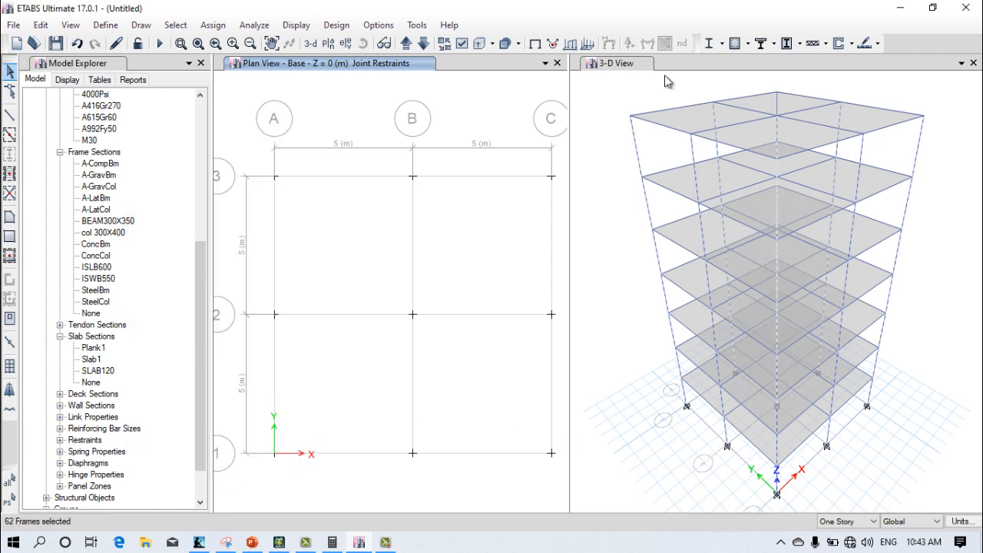
{"action": "left_click", "coordinate": [642, 221]}
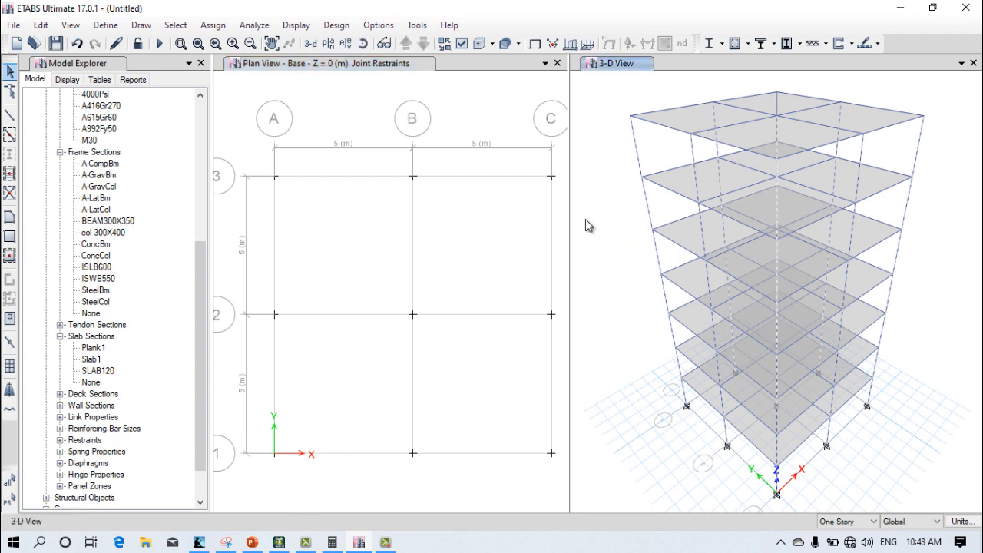
Step: Deselect all columns with the col 300X400 section by frame property
{"action": "left_click", "coordinate": [175, 25]}
{"action": "mouse_move", "coordinate": [274, 49]}
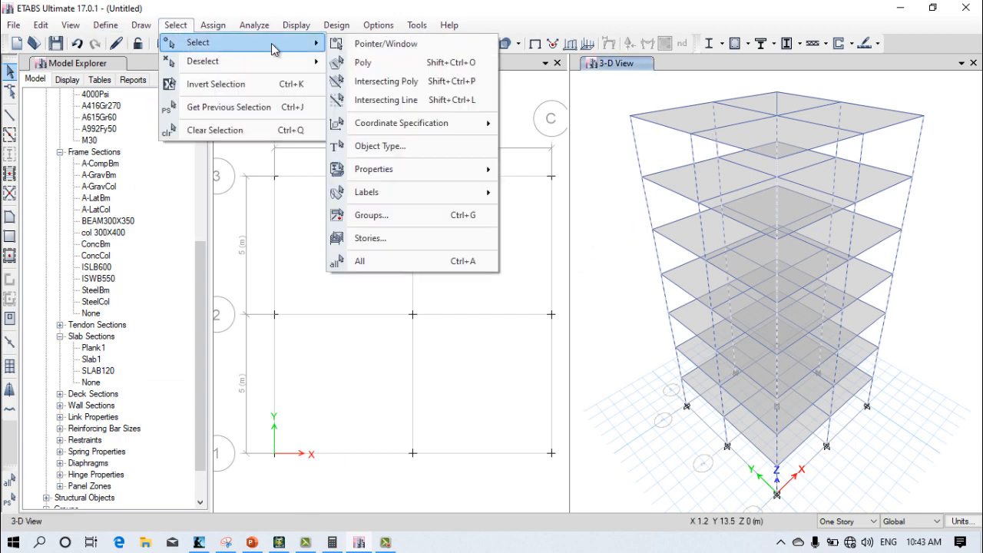
{"action": "mouse_move", "coordinate": [269, 67]}
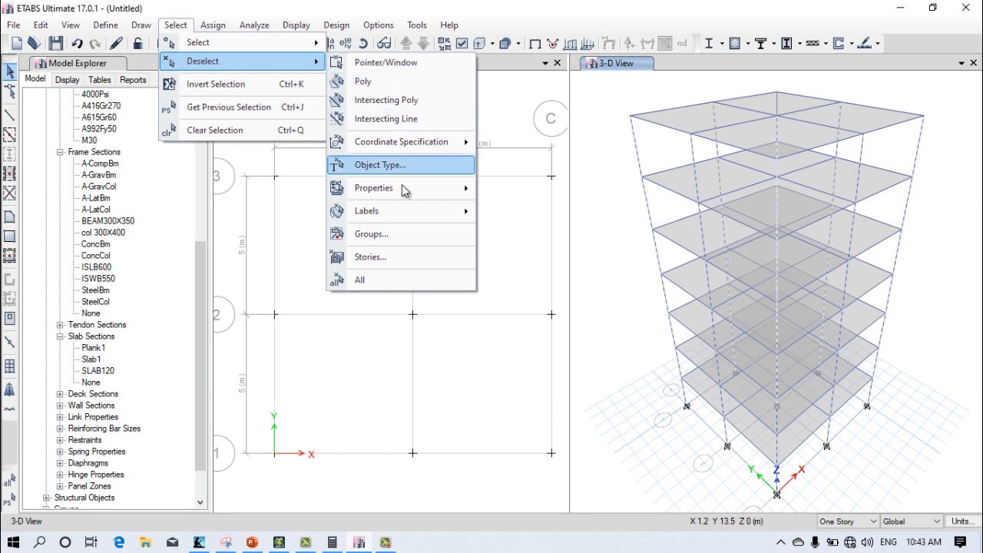
{"action": "mouse_move", "coordinate": [405, 190]}
{"action": "left_click", "coordinate": [495, 212]}
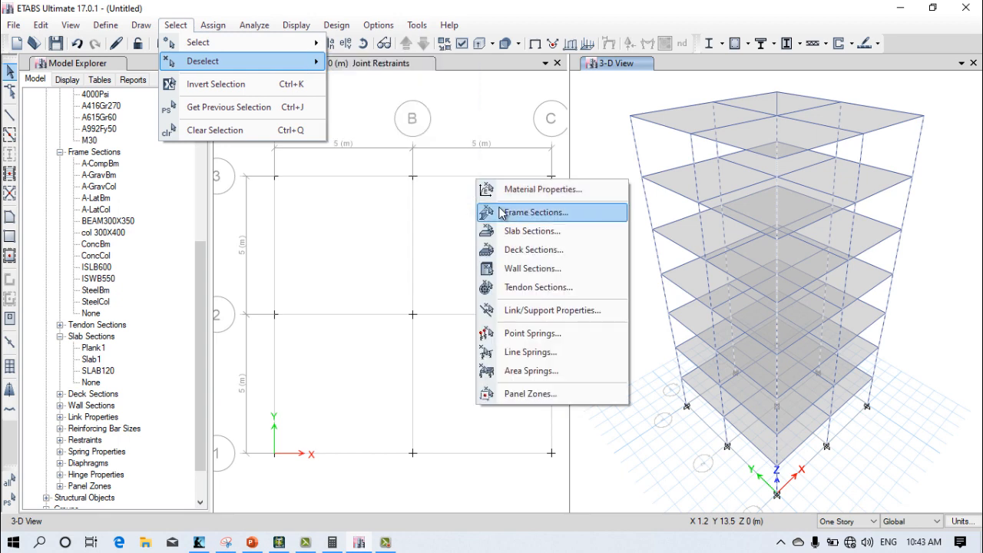
{"action": "left_click", "coordinate": [220, 256]}
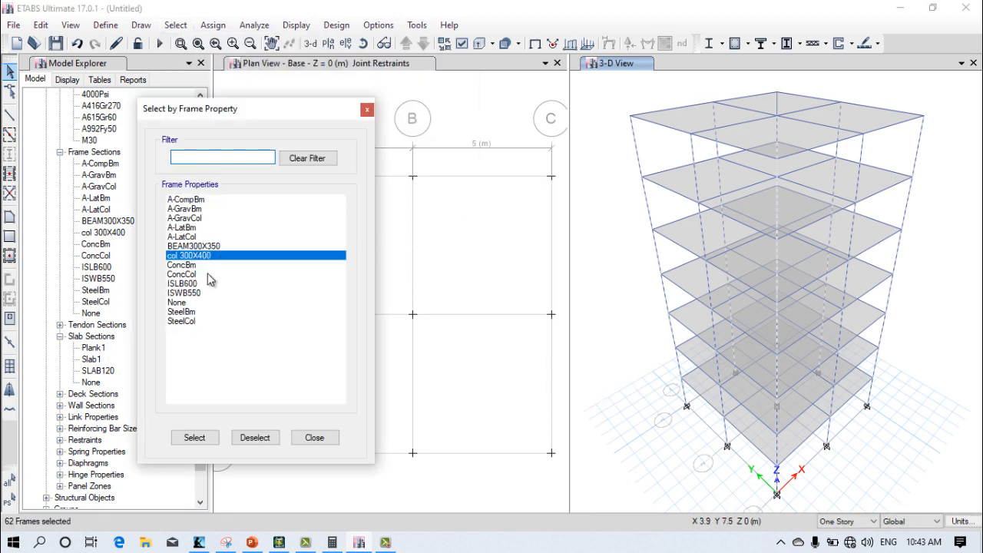
{"action": "left_click", "coordinate": [254, 437]}
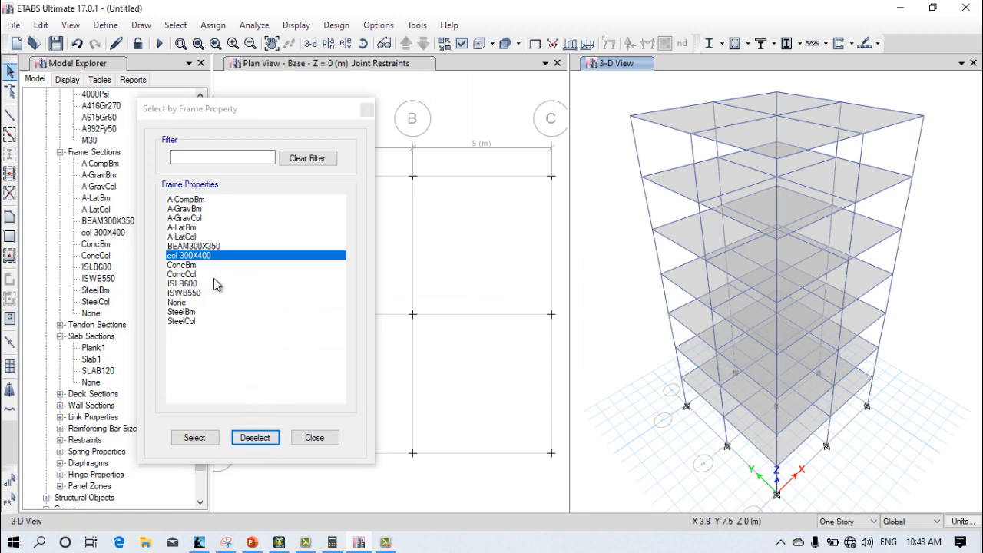
{"action": "left_click", "coordinate": [297, 440]}
Step: Select all slabs in the building with the SLAB120 section by slab property
{"action": "left_click", "coordinate": [175, 25]}
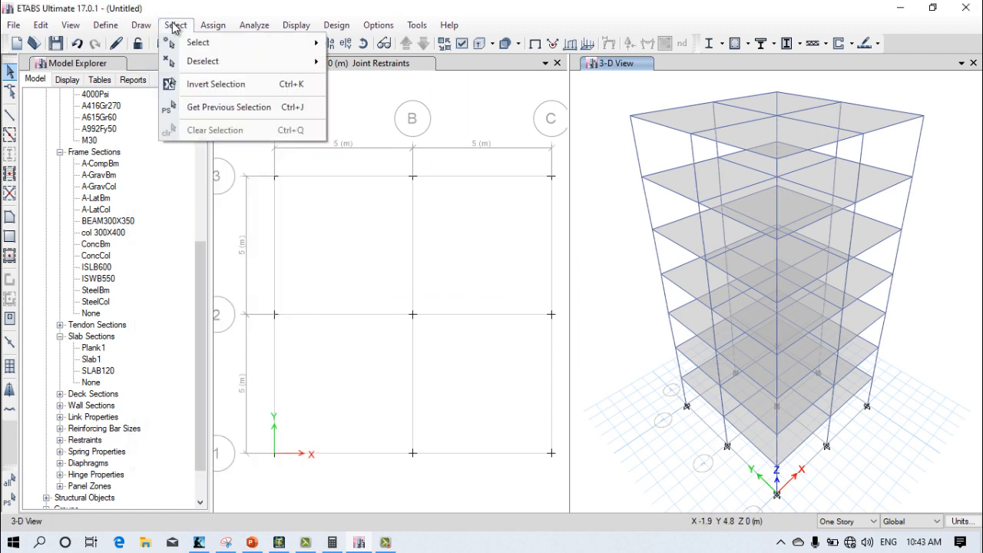
{"action": "mouse_move", "coordinate": [183, 44]}
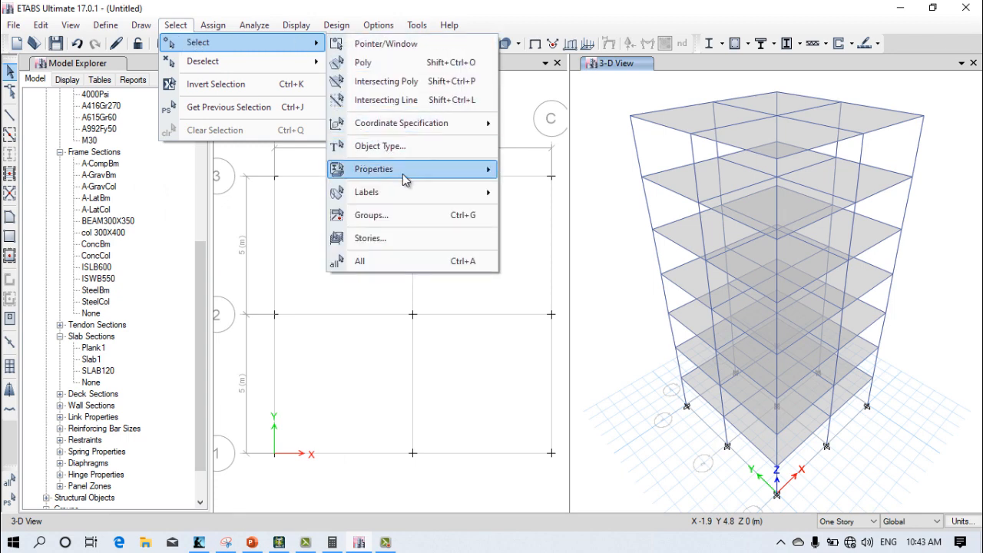
{"action": "mouse_move", "coordinate": [470, 172]}
{"action": "left_click", "coordinate": [544, 212]}
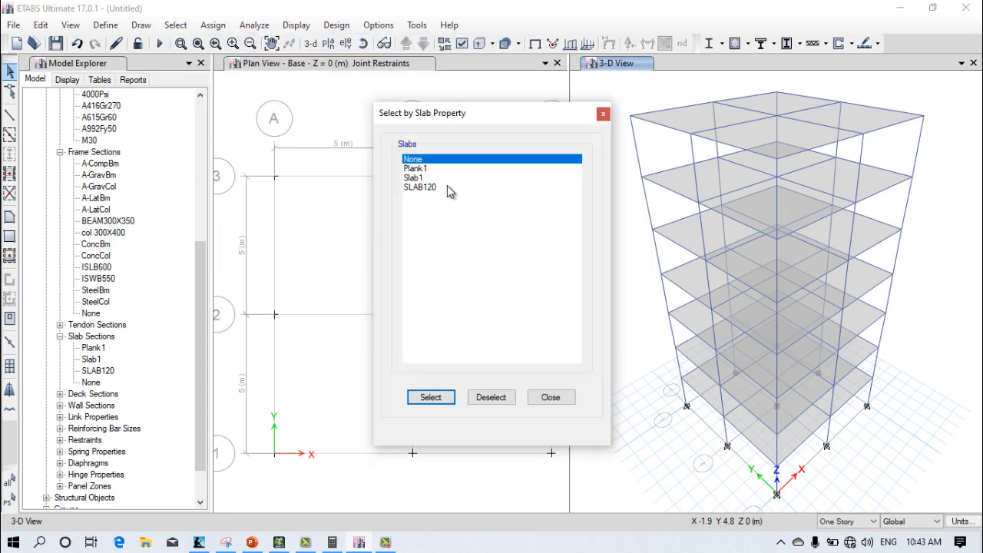
{"action": "left_click", "coordinate": [435, 188]}
{"action": "left_click", "coordinate": [445, 396]}
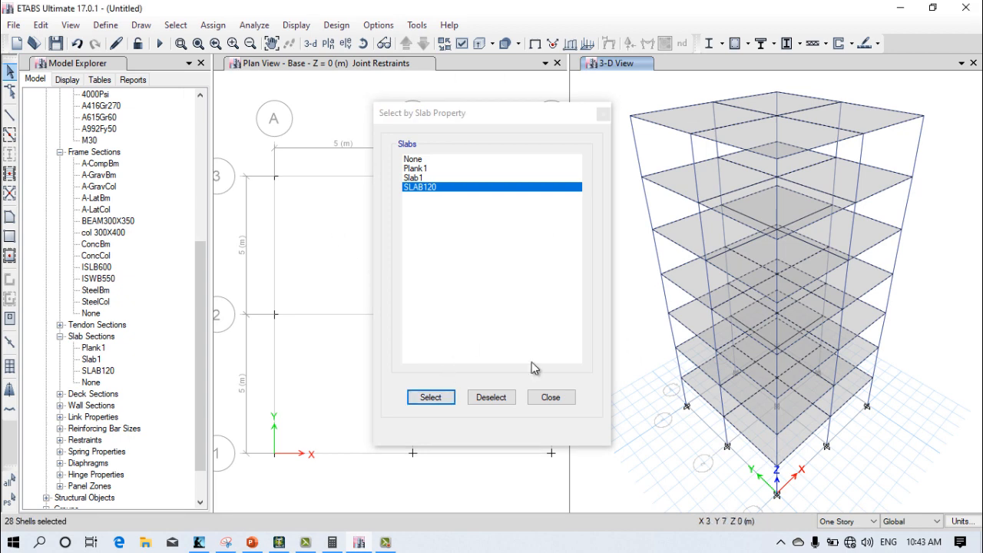
{"action": "left_click", "coordinate": [550, 397]}
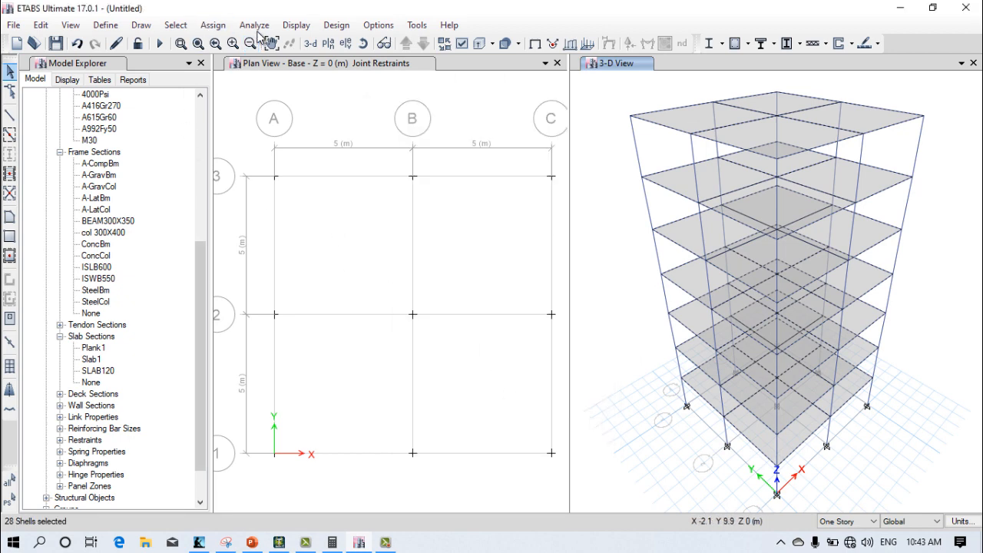
Step: Assign a uniform shell load of 10 kgf/m² to the selected slabs, Dead pattern, Gravity direction, replacing existing loads
{"action": "left_click", "coordinate": [213, 25]}
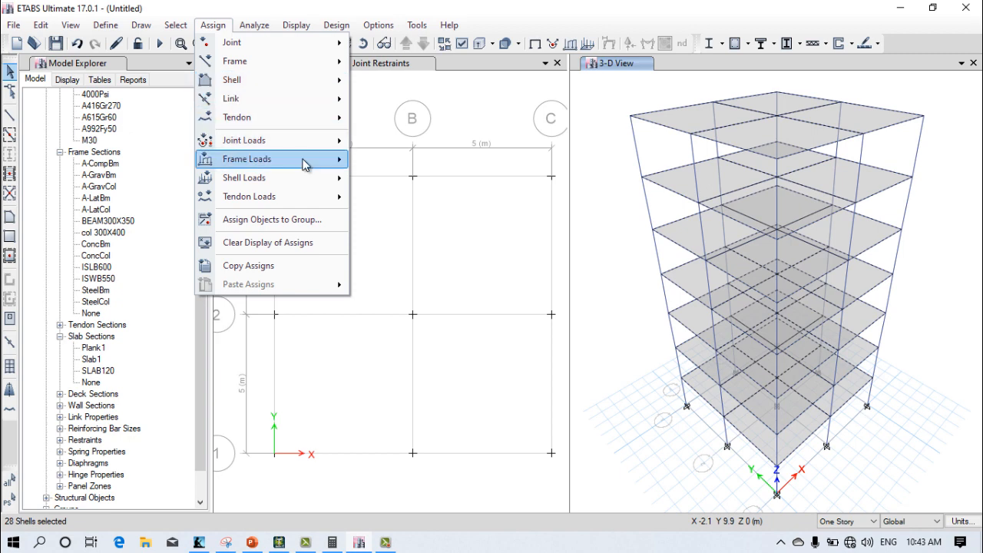
{"action": "mouse_move", "coordinate": [307, 179]}
{"action": "left_click", "coordinate": [395, 199]}
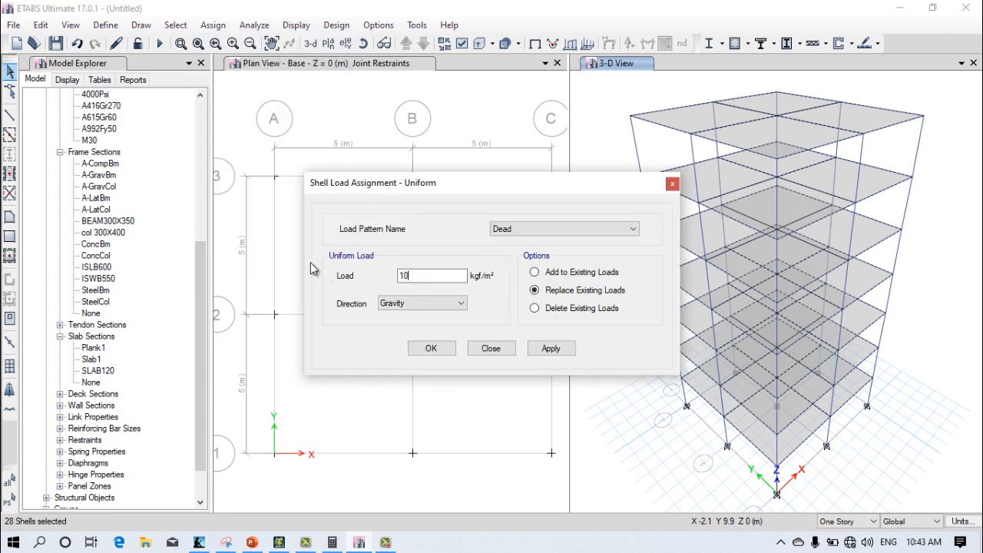
{"action": "left_click", "coordinate": [551, 348]}
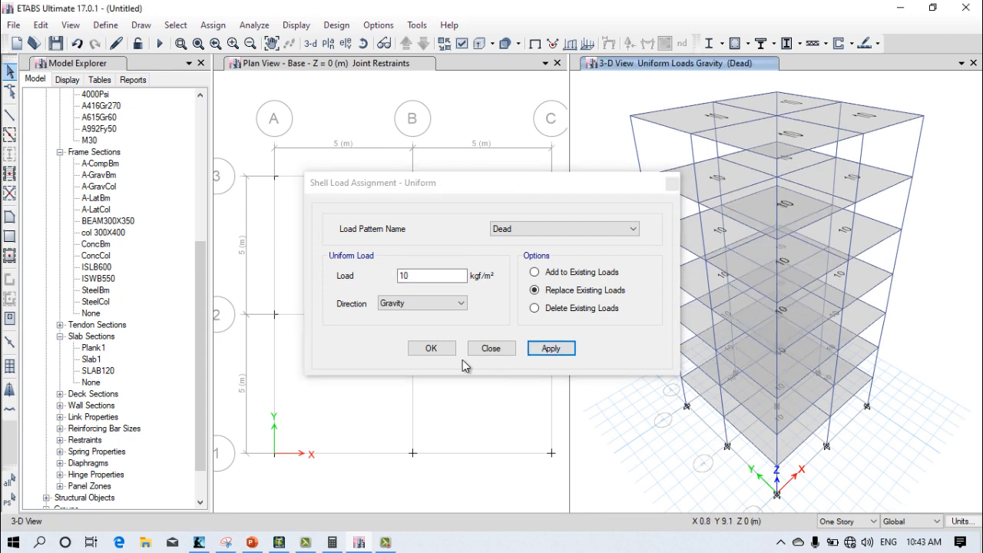
{"action": "left_click", "coordinate": [433, 349]}
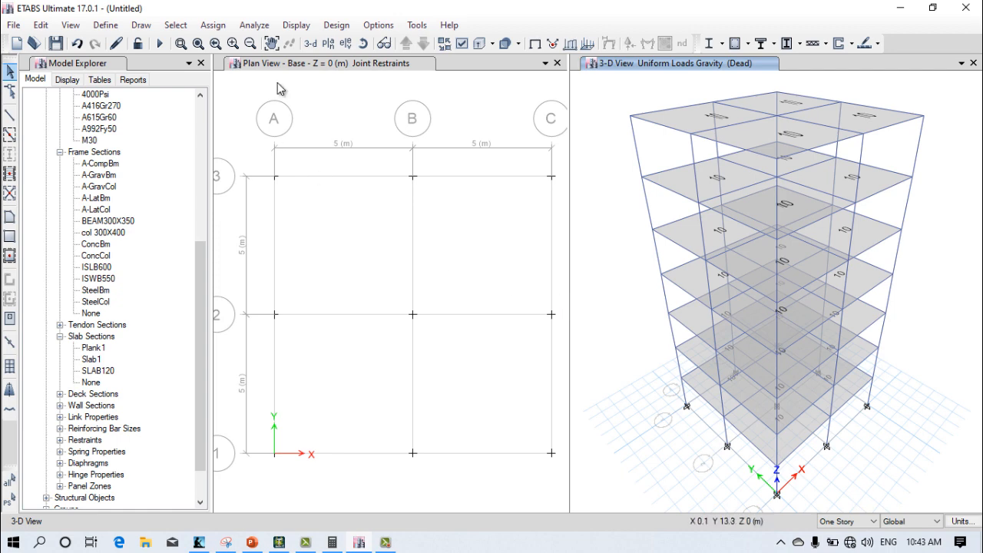
Step: Select all beams in the building with the BEAM300X350 section by frame property
{"action": "left_click", "coordinate": [176, 26]}
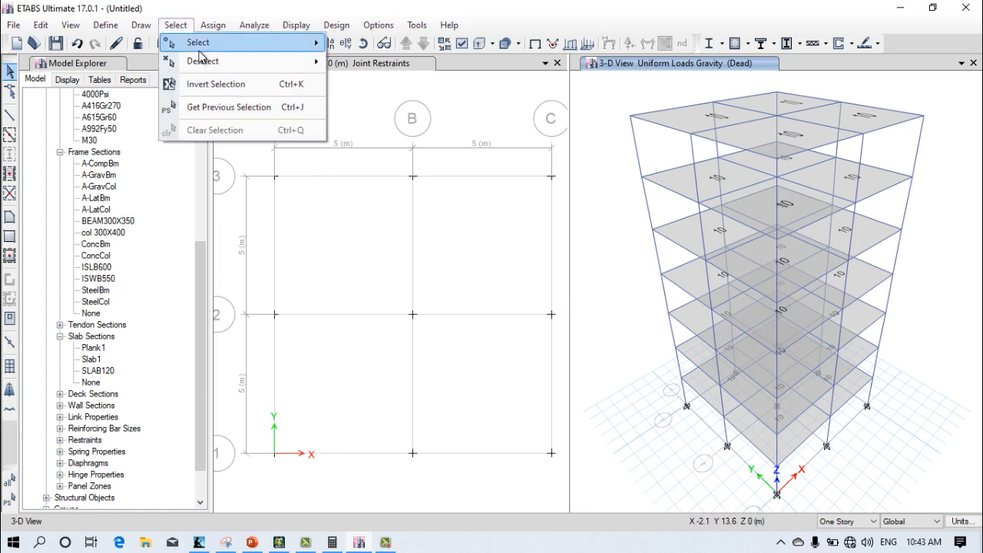
{"action": "mouse_move", "coordinate": [203, 43]}
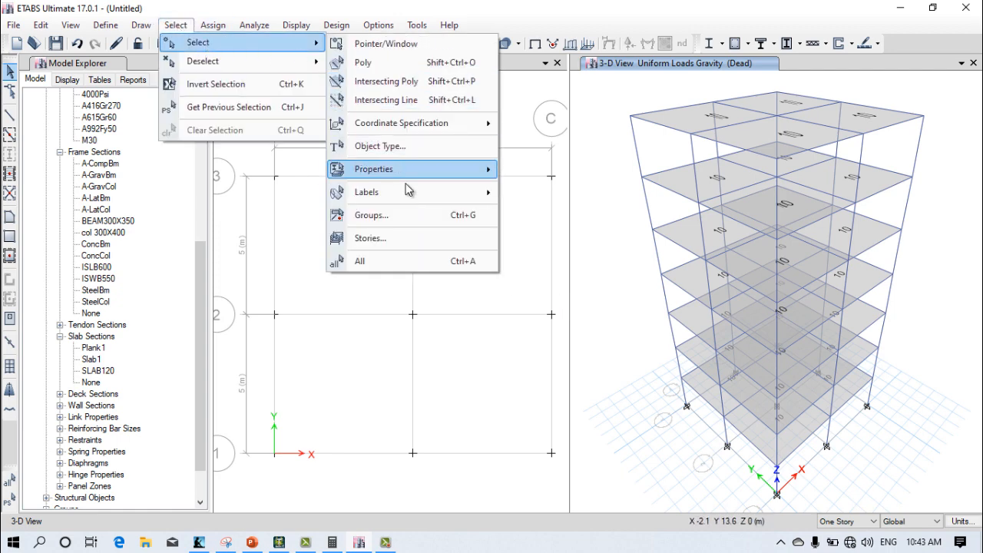
{"action": "mouse_move", "coordinate": [459, 174]}
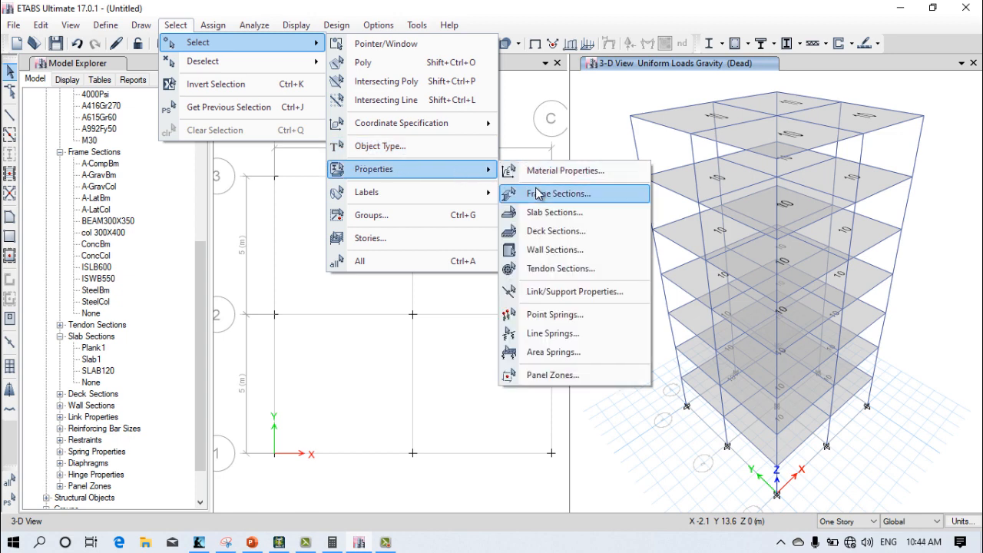
{"action": "left_click", "coordinate": [539, 193]}
{"action": "left_click_drag", "start_coordinate": [193, 237], "coordinate": [193, 247]}
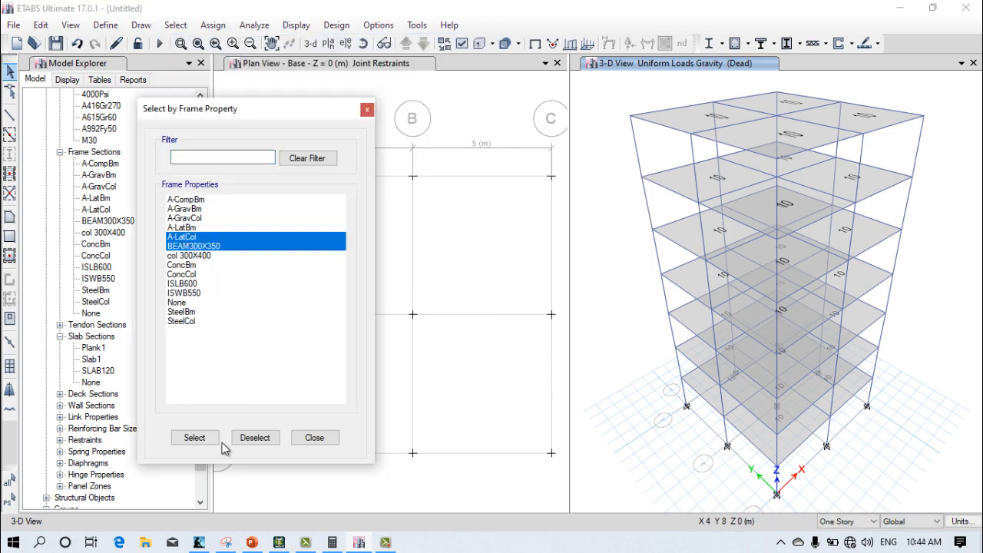
{"action": "left_click", "coordinate": [228, 246]}
{"action": "left_click", "coordinate": [189, 444]}
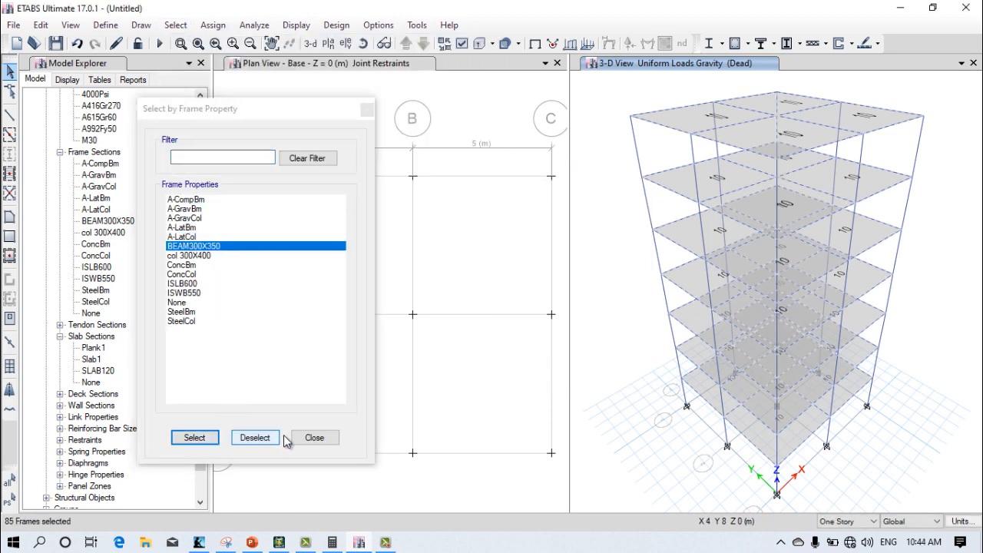
{"action": "left_click", "coordinate": [313, 439]}
Step: Assign a uniform distributed frame load of 18 tonf/m to the selected beams, Dead pattern, Gravity direction, absolute distance, replacing existing loads
{"action": "left_click", "coordinate": [224, 29]}
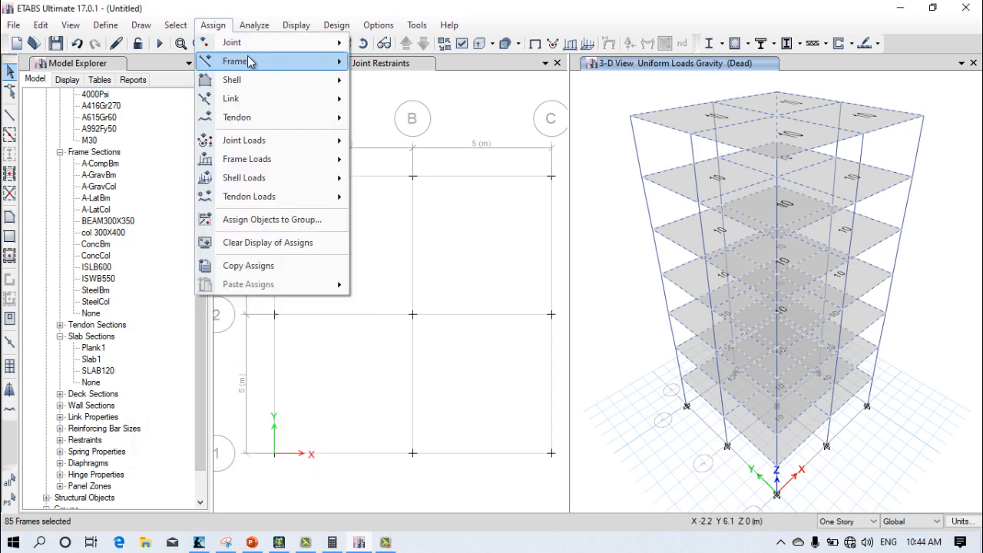
{"action": "mouse_move", "coordinate": [278, 160]}
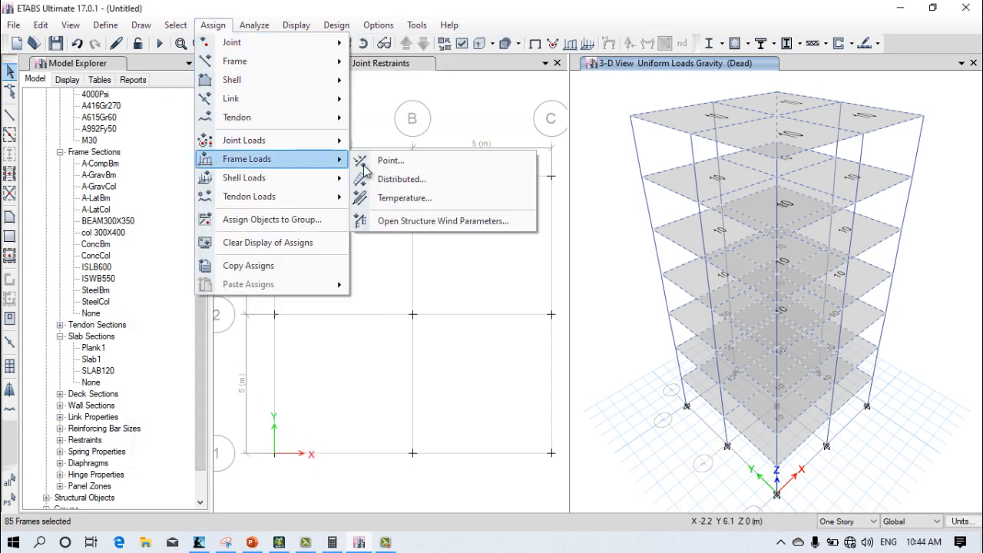
{"action": "left_click", "coordinate": [389, 179]}
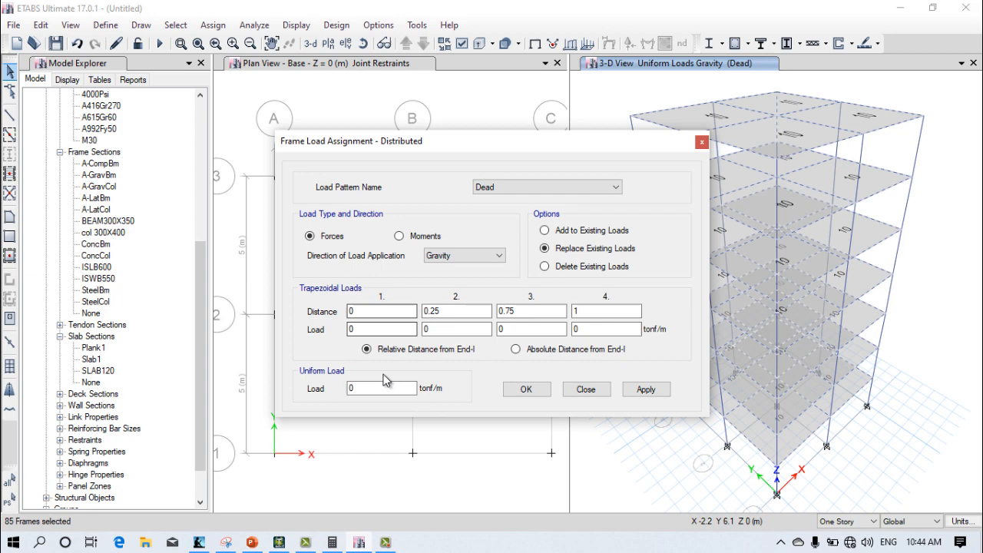
{"action": "left_click", "coordinate": [515, 349]}
{"action": "double_click", "coordinate": [418, 388]}
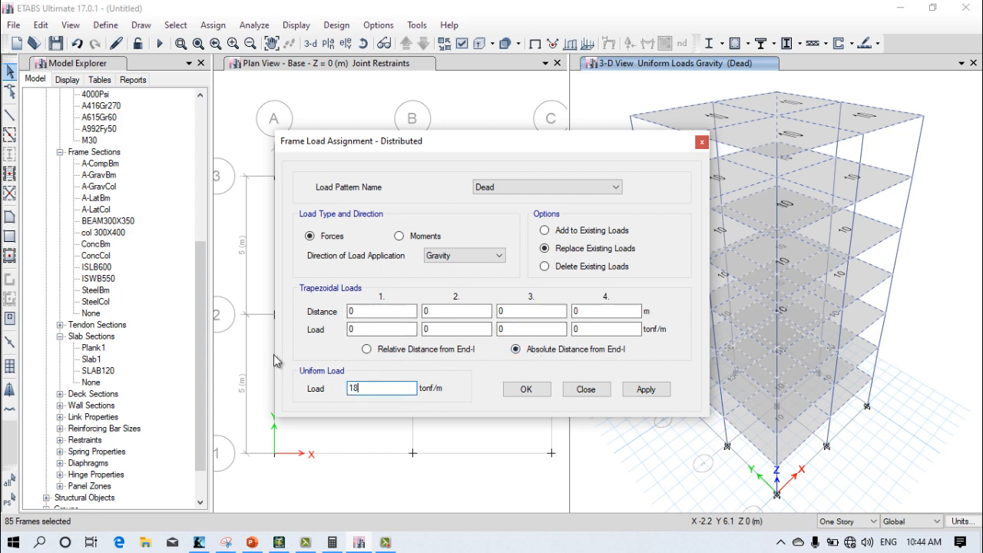
{"action": "left_click", "coordinate": [630, 392]}
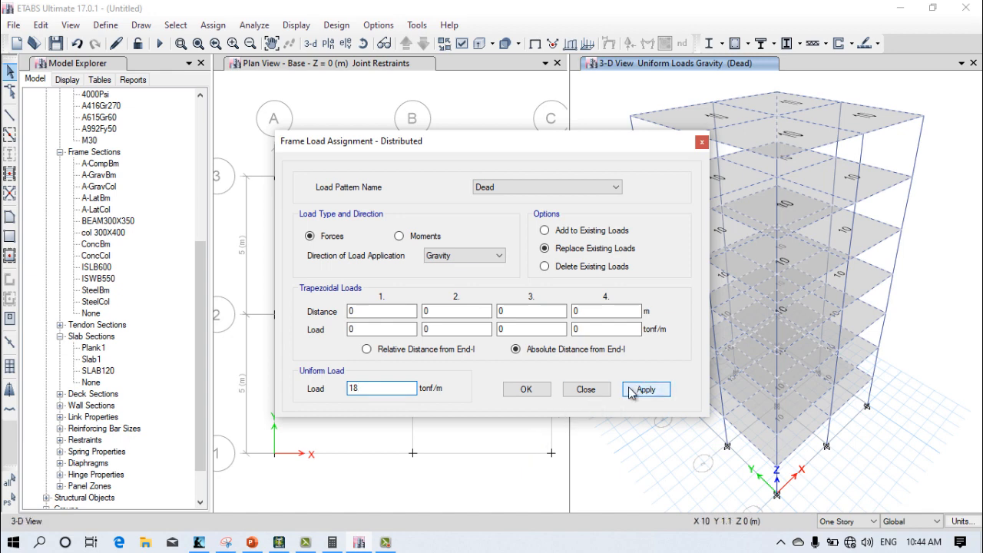
{"action": "left_click", "coordinate": [526, 389]}
Step: Run the analysis, saving the model file as 3 in the etab folder
{"action": "middle_click_drag", "start_coordinate": [667, 397], "coordinate": [668, 432]}
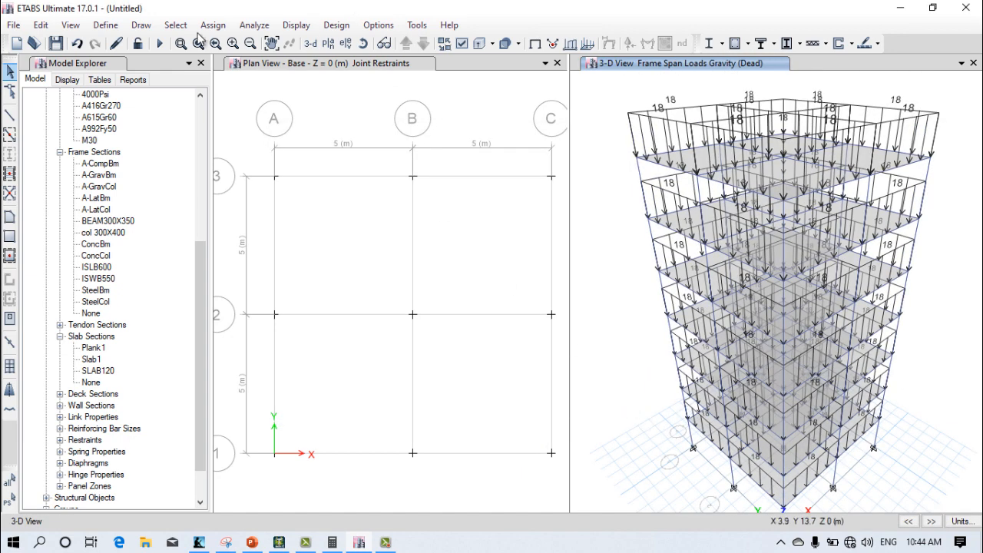
{"action": "left_click", "coordinate": [159, 43]}
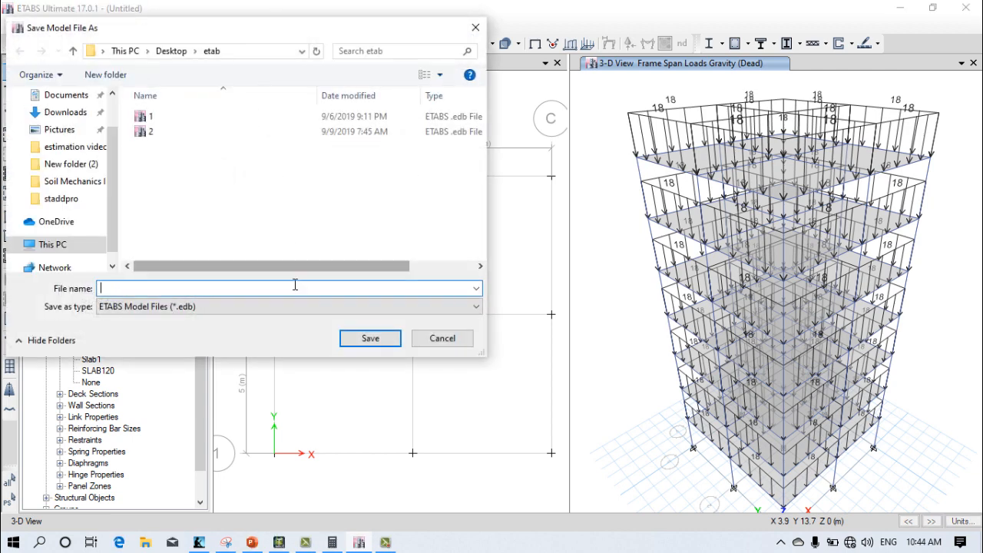
{"action": "left_click", "coordinate": [352, 336]}
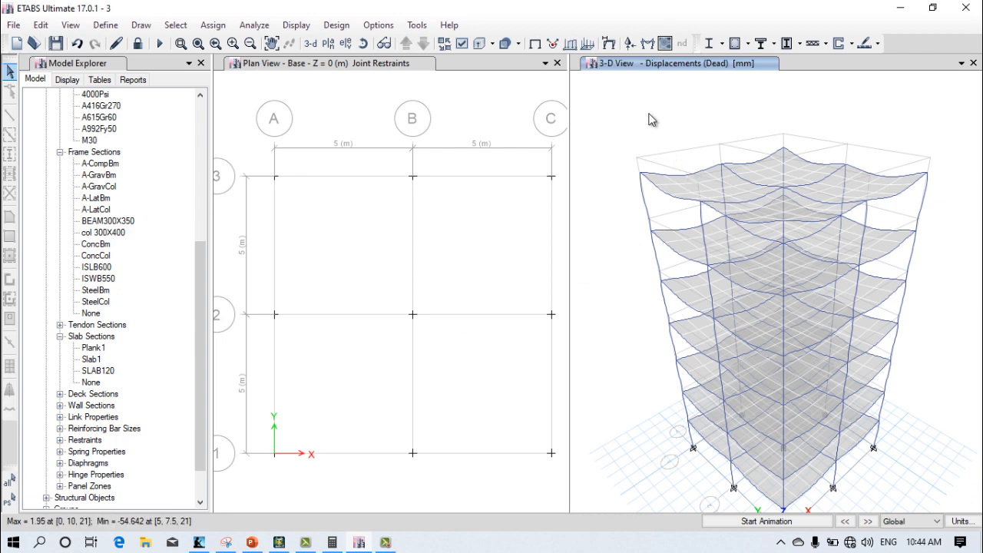
Step: Display the frames' Moment 3-3 diagram for the Dead case in the 3-D view, filled and with values at controlling stations
{"action": "left_click", "coordinate": [647, 43]}
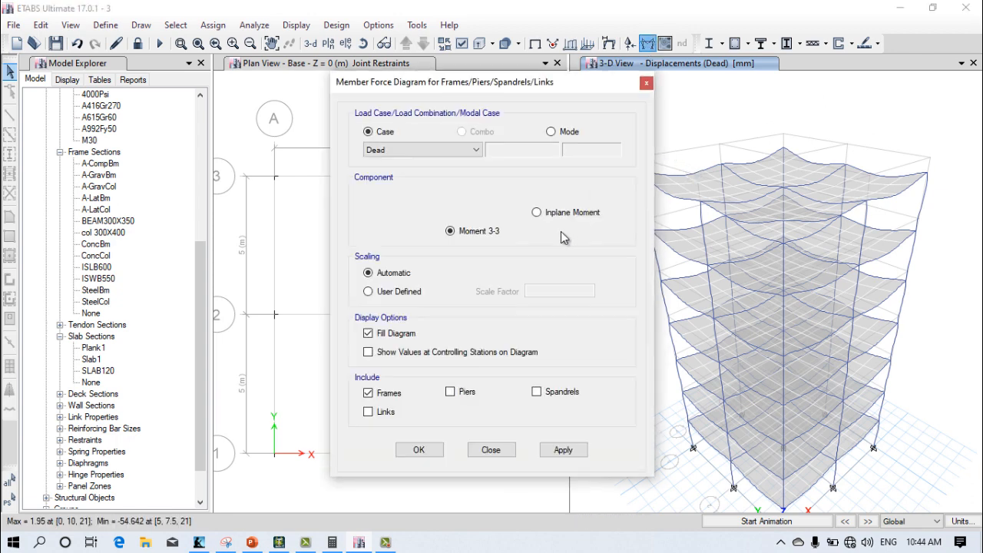
{"action": "left_click", "coordinate": [472, 353]}
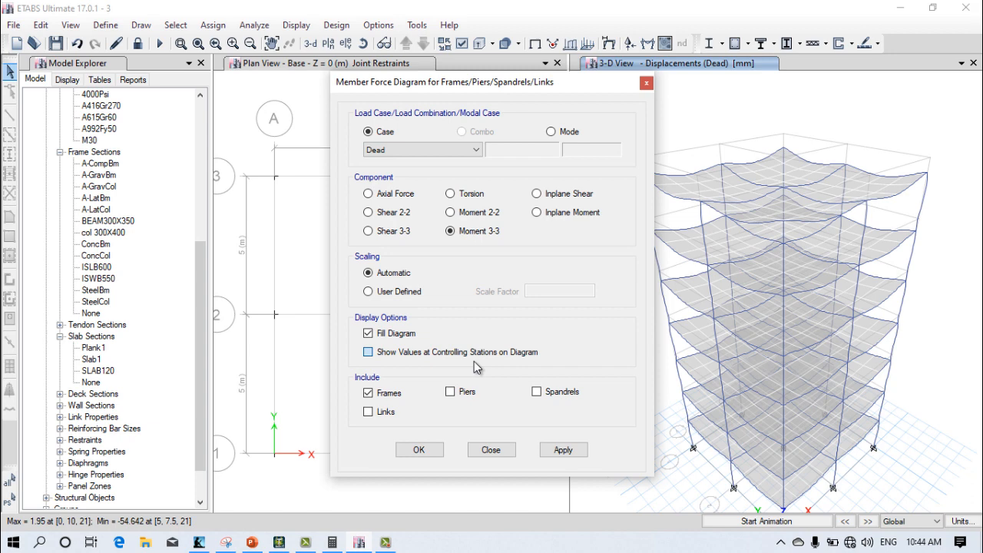
{"action": "left_click", "coordinate": [553, 450]}
{"action": "left_click", "coordinate": [418, 450]}
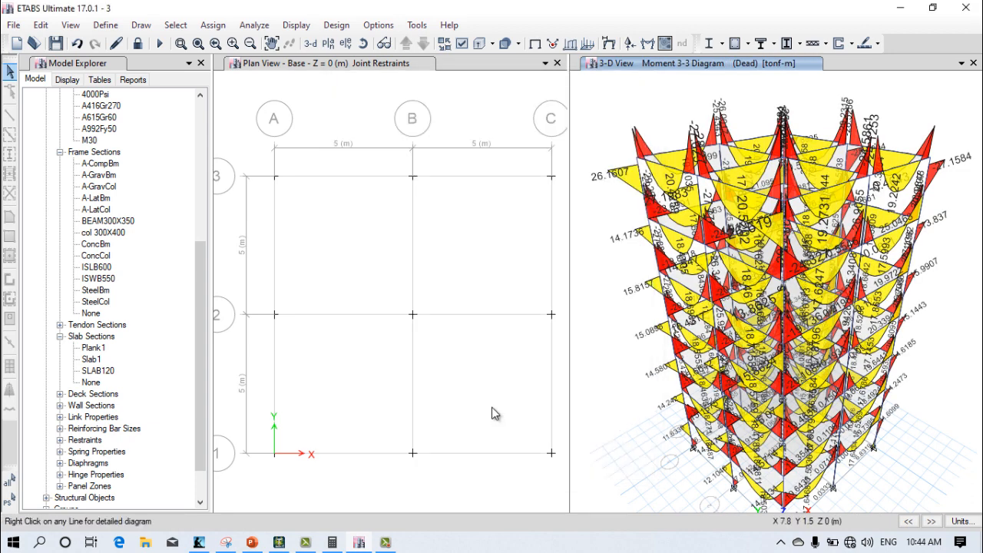
Step: Replace the base plan view with the elevation view along grid line A
{"action": "left_click", "coordinate": [478, 117]}
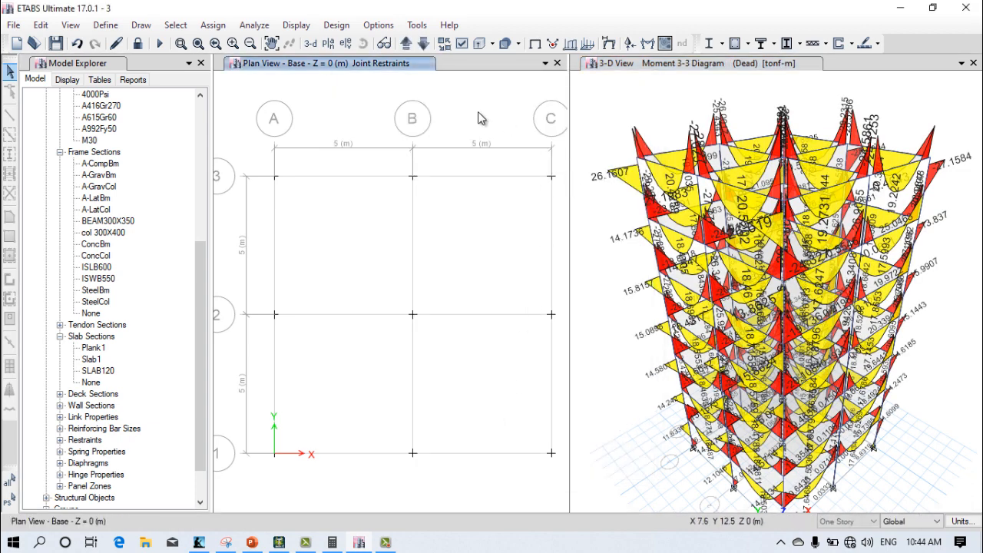
{"action": "left_click", "coordinate": [342, 46]}
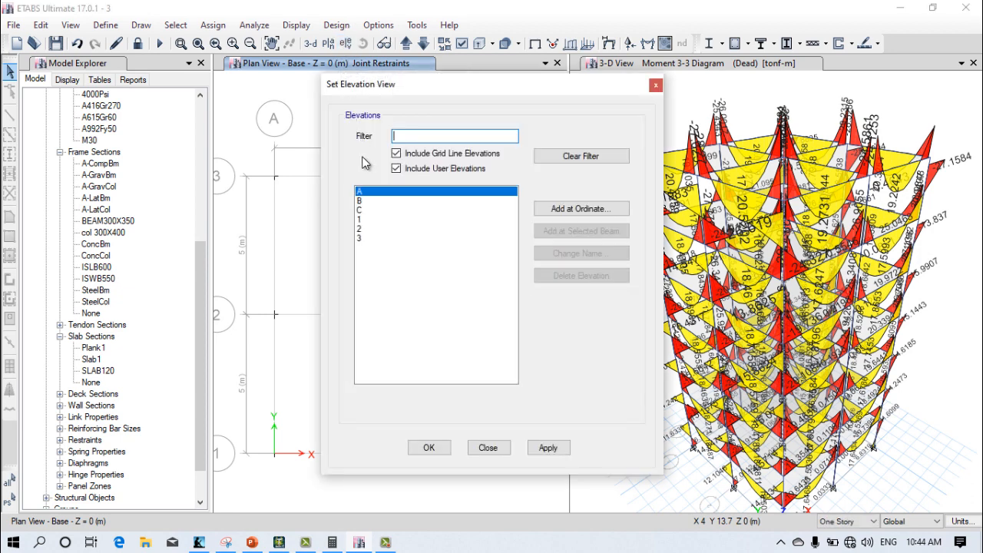
{"action": "left_click", "coordinate": [547, 448]}
{"action": "left_click", "coordinate": [428, 448]}
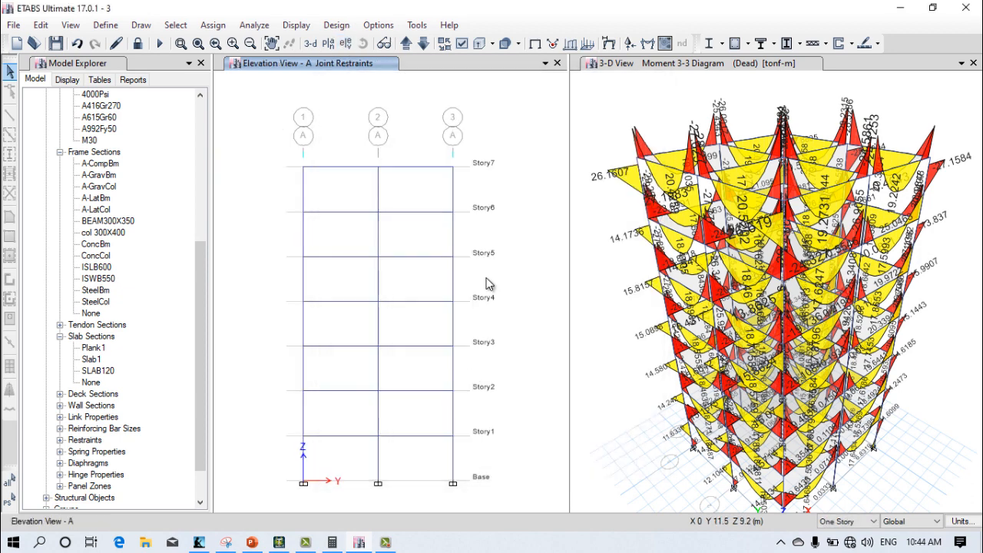
Step: Display the frames' Shear 3-3 diagram for the Dead case on elevation A, with values at controlling stations
{"action": "left_click", "coordinate": [647, 43]}
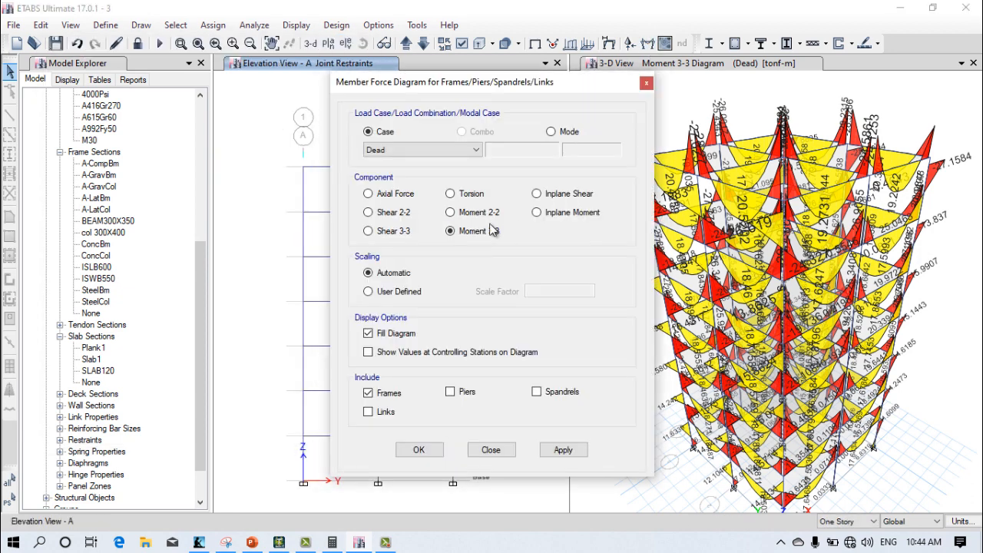
{"action": "left_click", "coordinate": [399, 231]}
{"action": "left_click", "coordinate": [411, 352]}
{"action": "left_click", "coordinate": [563, 450]}
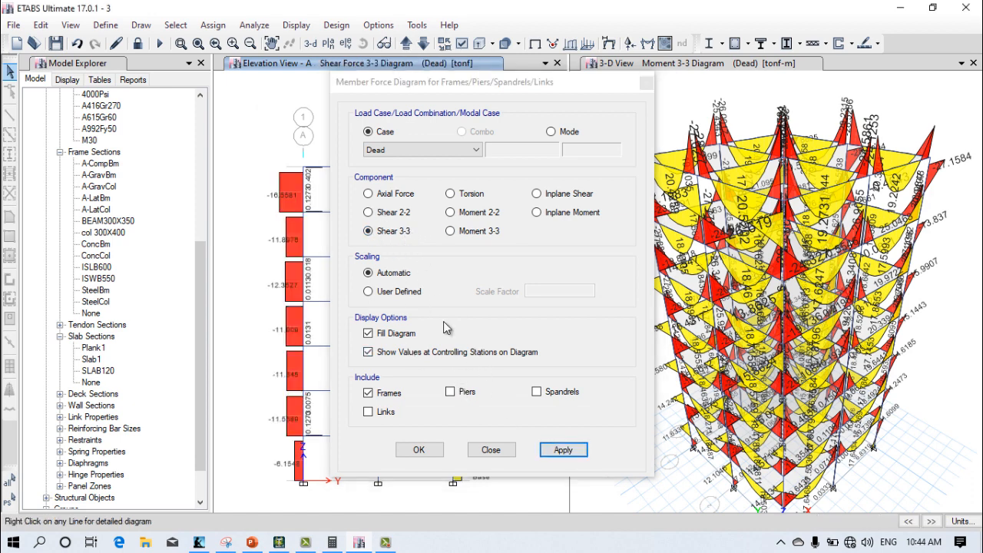
{"action": "left_click", "coordinate": [419, 450]}
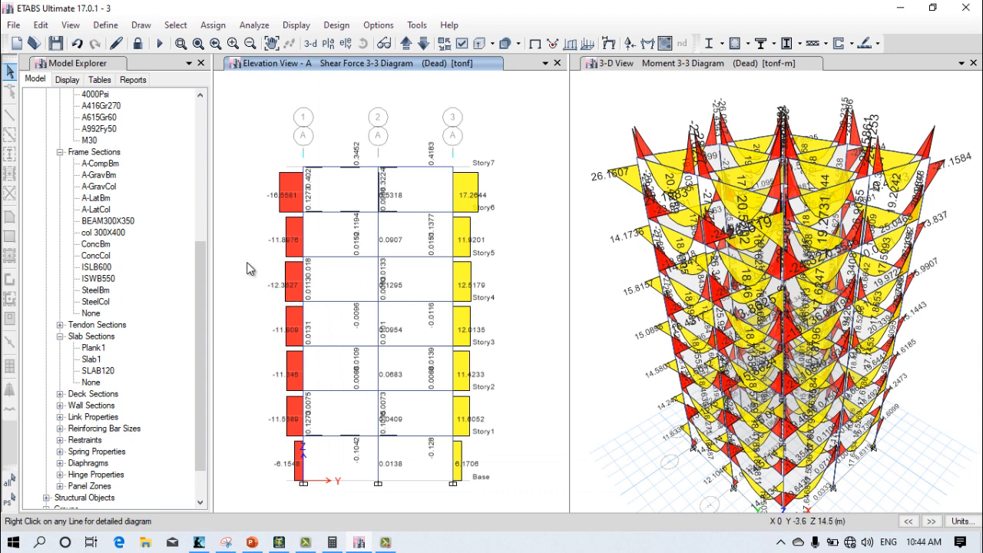
{"action": "left_click", "coordinate": [351, 213]}
{"action": "left_click", "coordinate": [648, 43]}
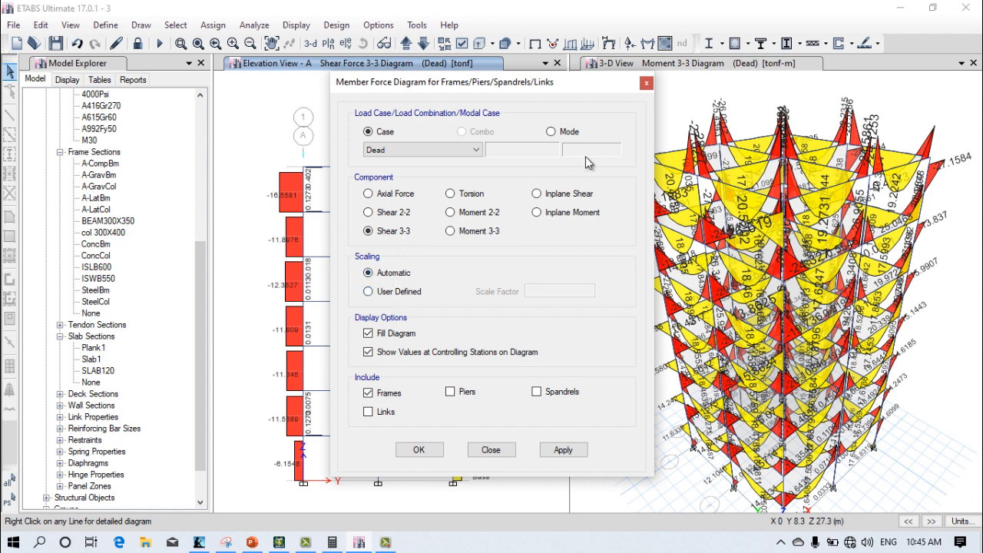
{"action": "left_click", "coordinate": [491, 450]}
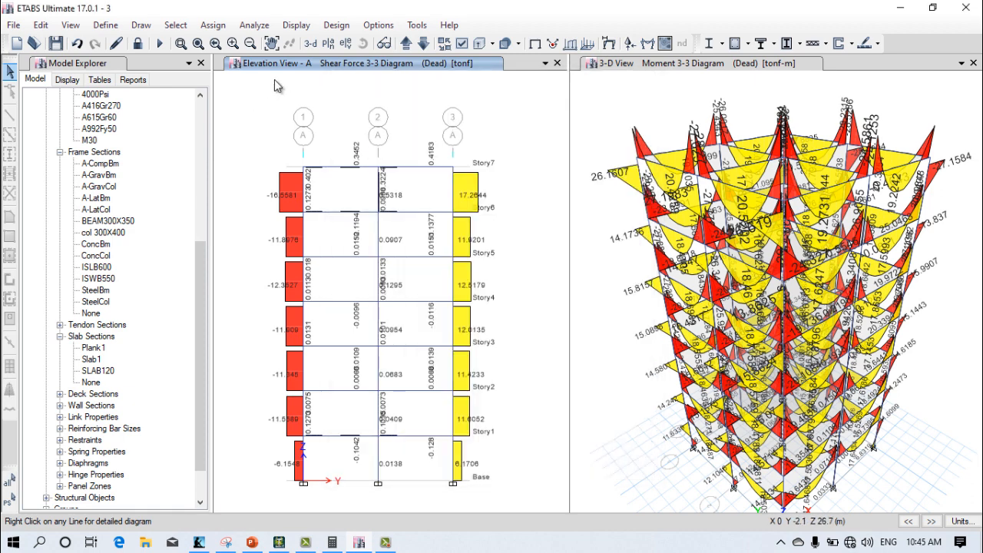
Step: Replace the elevation view with the Story1 plan view and widen its window to read the Shear 3-3 diagram
{"action": "left_click", "coordinate": [329, 43]}
{"action": "left_click", "coordinate": [407, 279]}
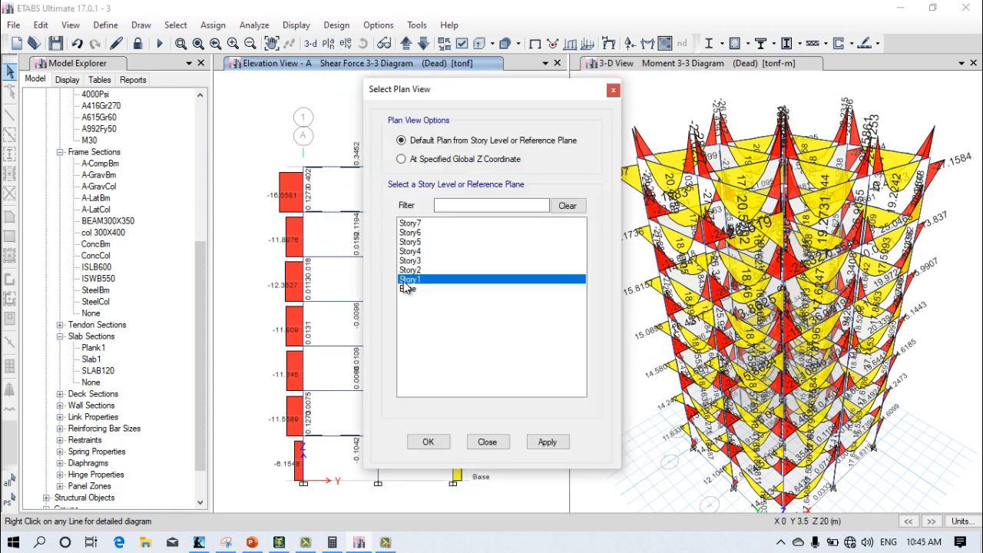
{"action": "left_click", "coordinate": [547, 443]}
{"action": "left_click", "coordinate": [427, 441]}
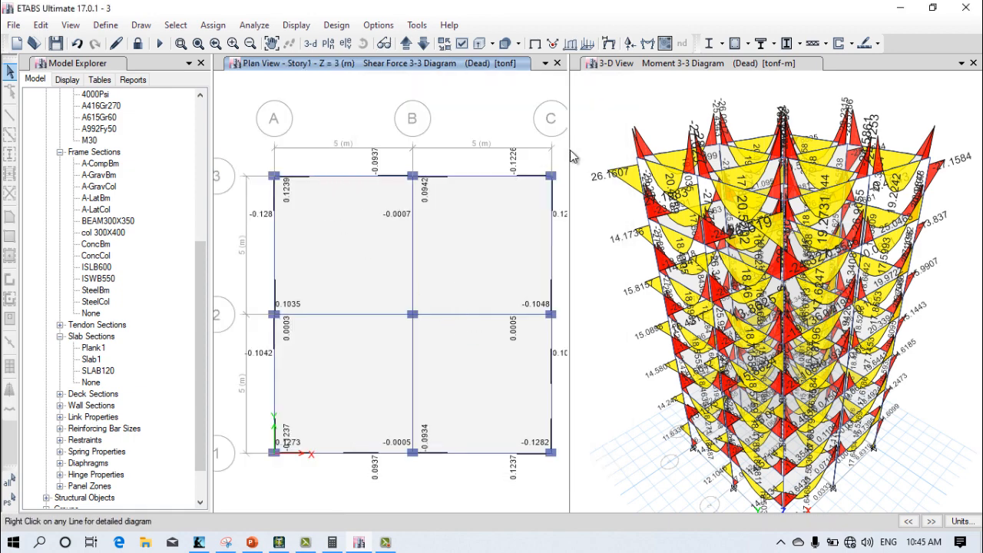
{"action": "left_click_drag", "start_coordinate": [570, 147], "coordinate": [703, 151]}
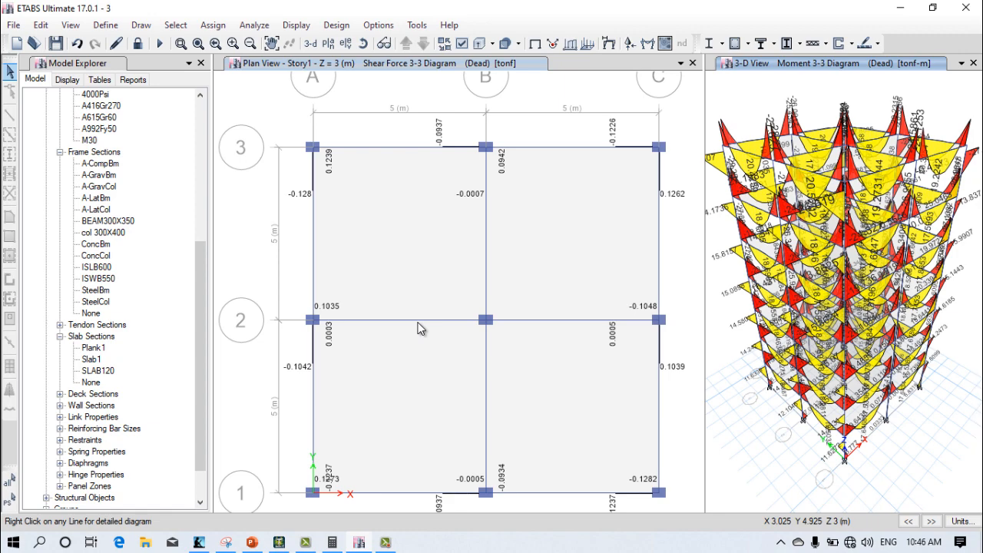
Step: Enlarge the 3-D view window and examine the Moment 3-3 diagram values on the upper-story beams and columns
{"action": "left_click_drag", "start_coordinate": [703, 137], "coordinate": [342, 202]}
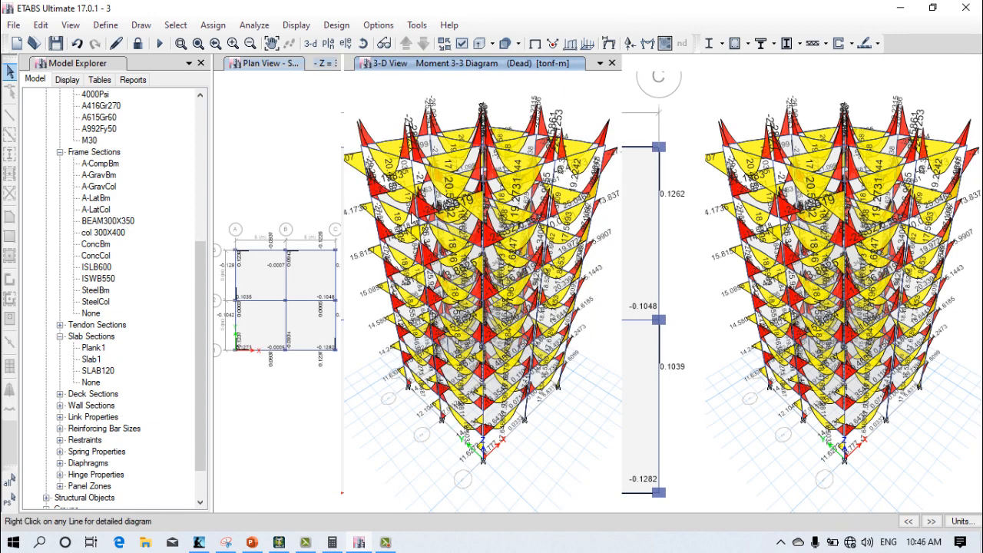
{"action": "scroll", "coordinate": [622, 146], "scroll_direction": "up", "scroll_amount": 8}
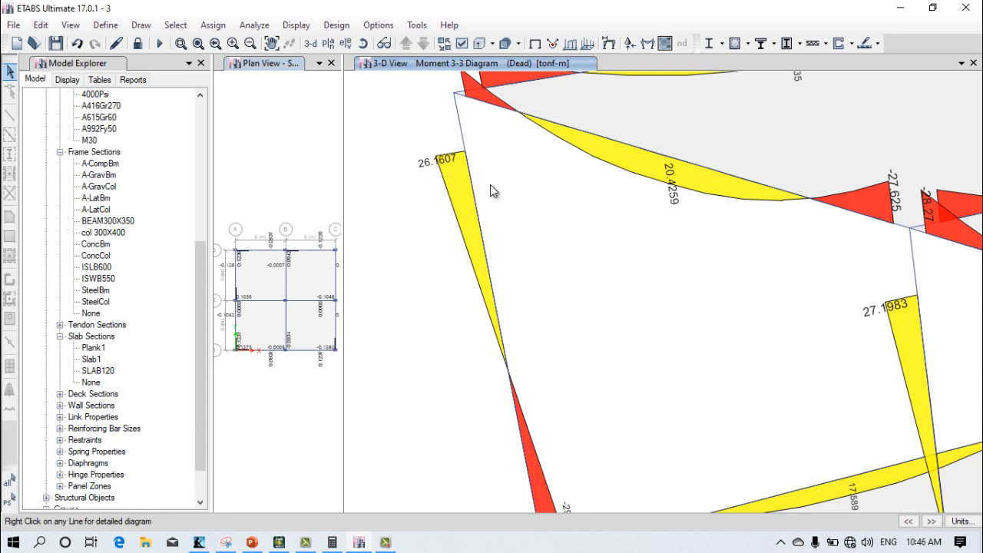
{"action": "scroll", "coordinate": [492, 191], "scroll_direction": "down", "scroll_amount": 3}
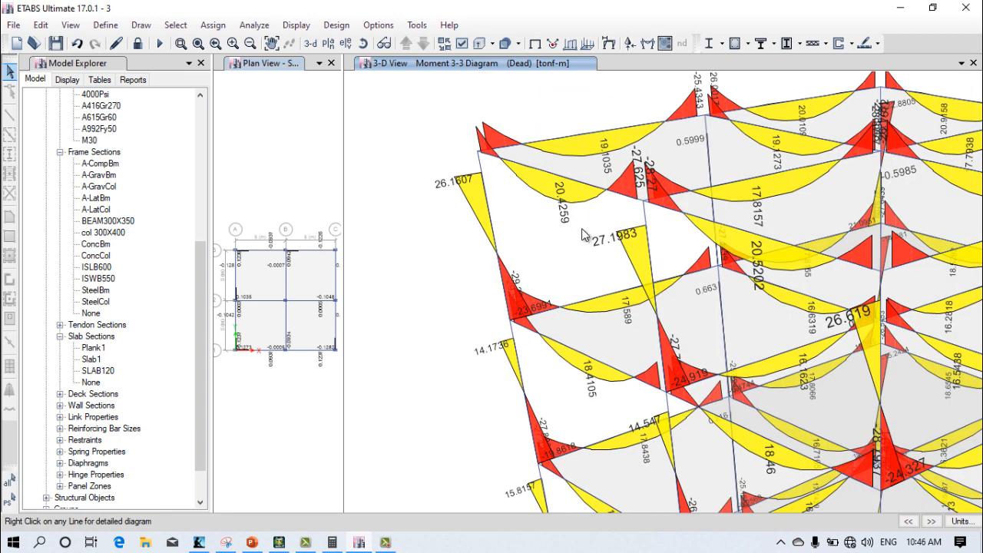
{"action": "scroll", "coordinate": [584, 234], "scroll_direction": "down", "scroll_amount": 5}
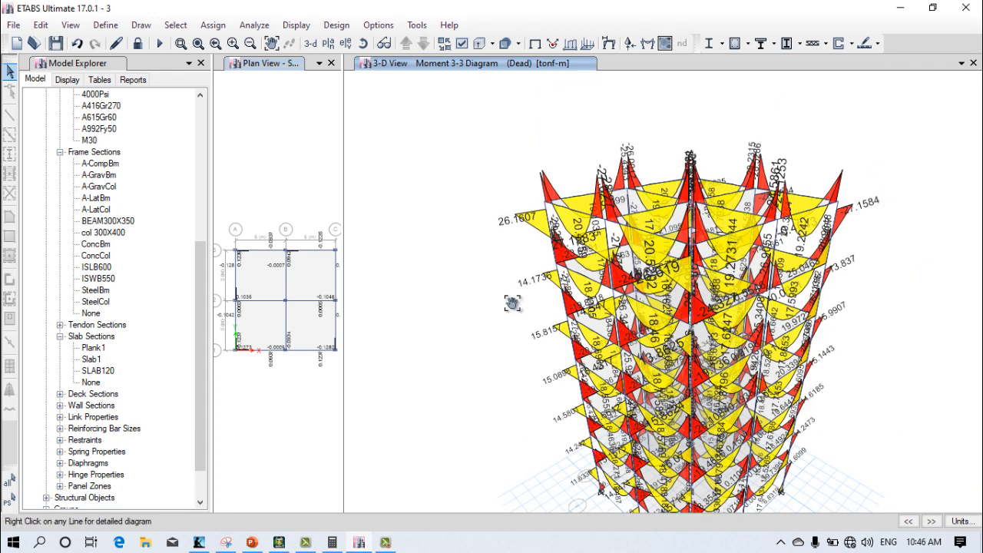
{"action": "middle_click_drag", "start_coordinate": [511, 303], "coordinate": [499, 243]}
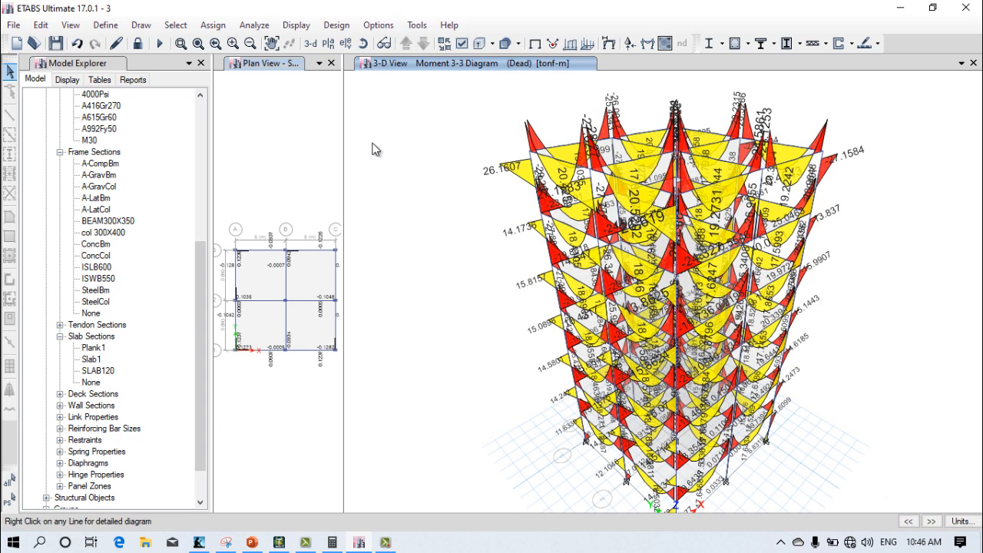